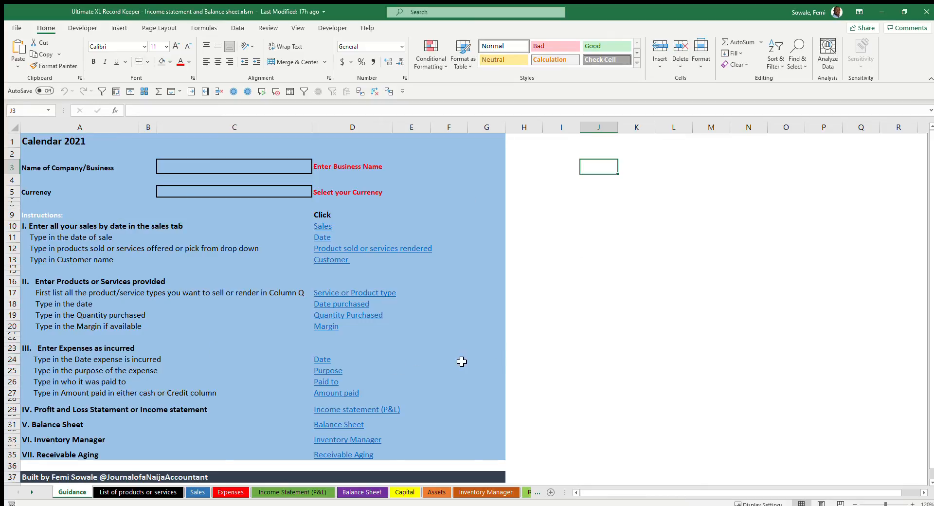
Enter the business name in C3 on the Guidance sheet and choose Naira as the currency.
click(227, 162)
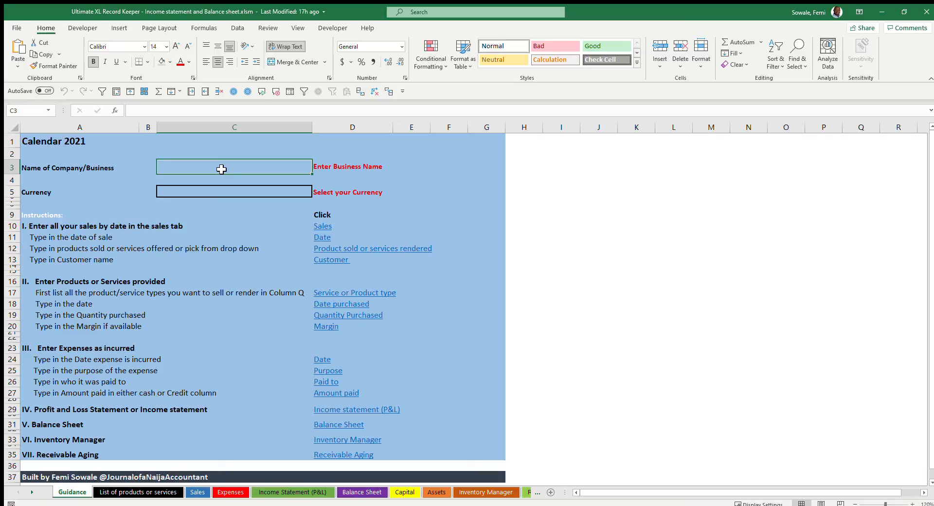
text(JOANA)
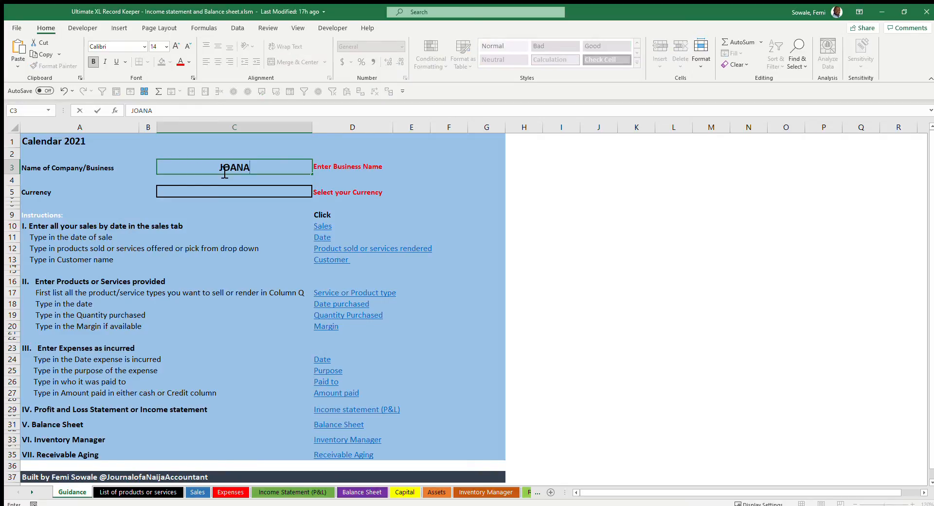
key(Return)
key(Return)
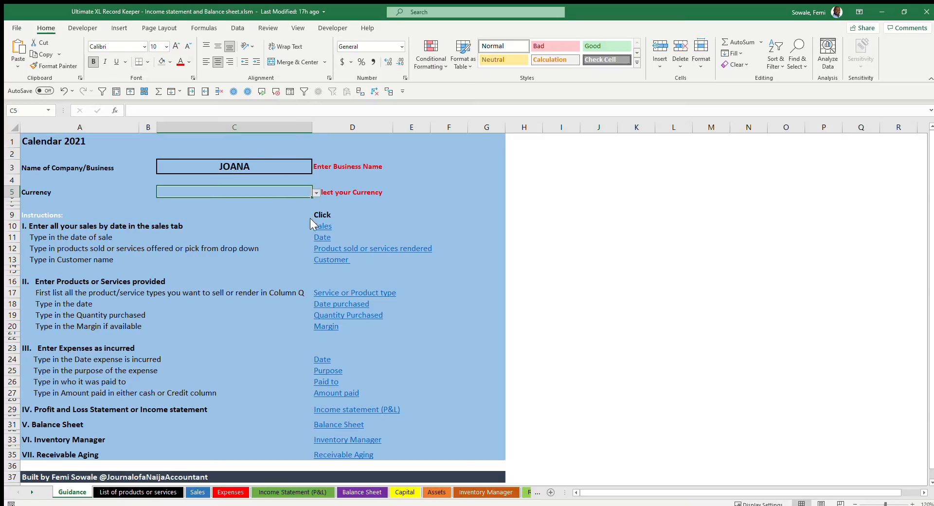
click(249, 200)
click(409, 224)
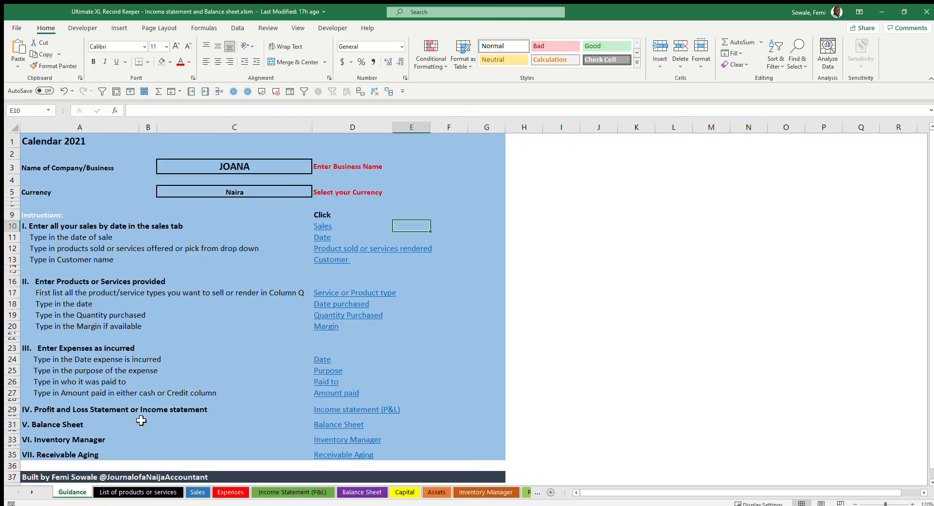
Follow the Service or Product type link and select the old products Hand bags, shoes, Pants in Q3:Q5.
click(153, 495)
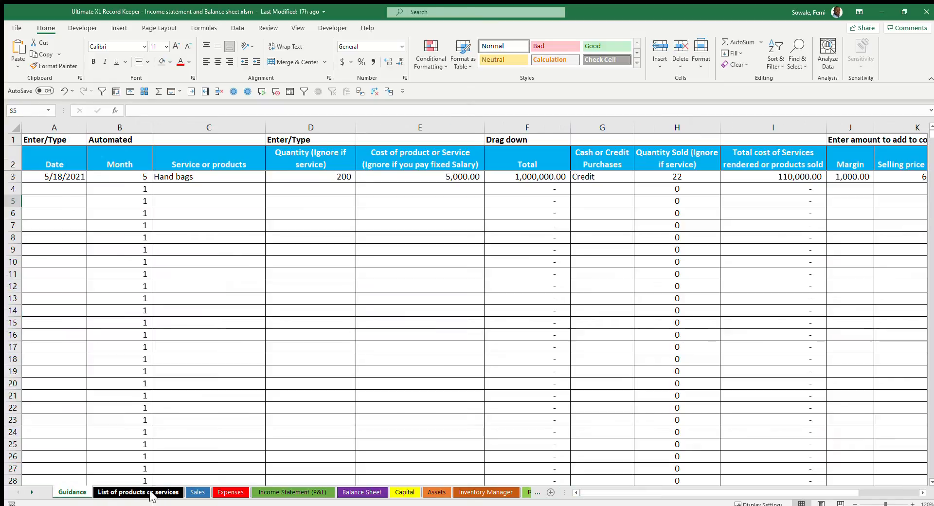
click(64, 493)
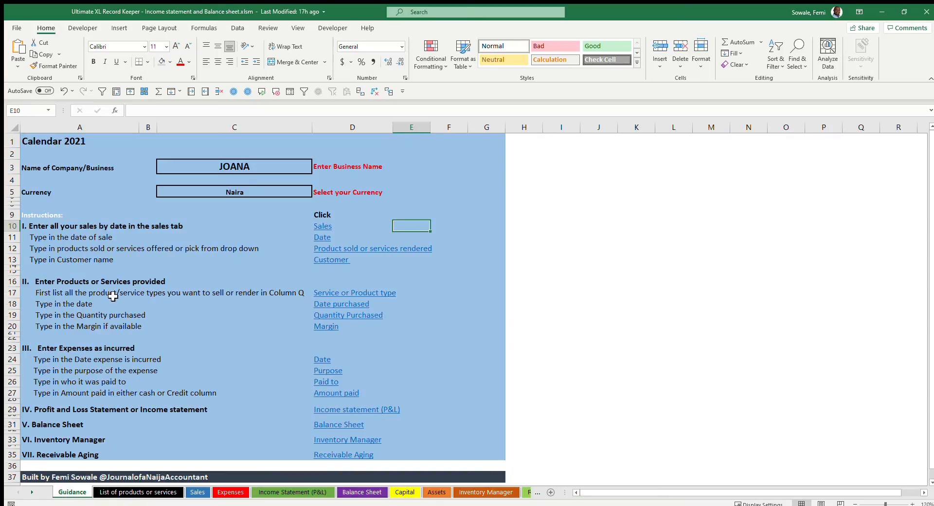
click(348, 293)
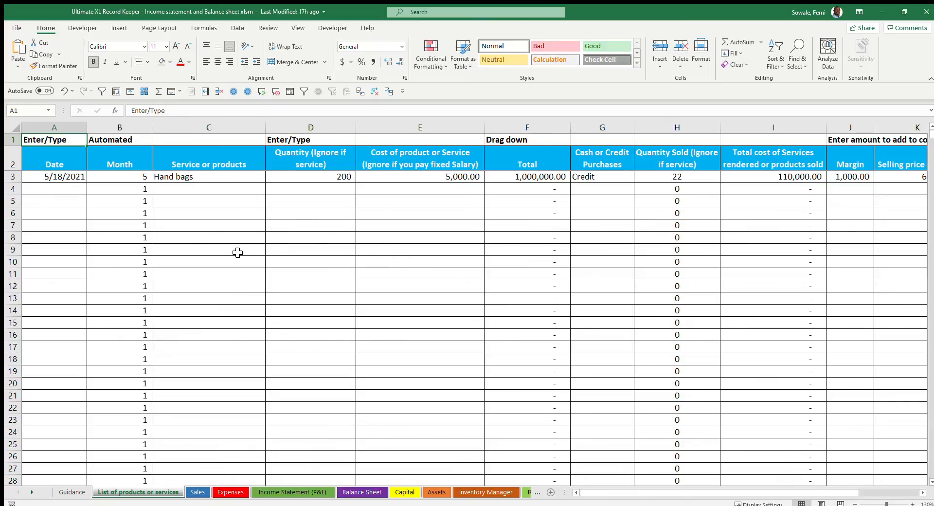
drag(675, 494, 757, 492)
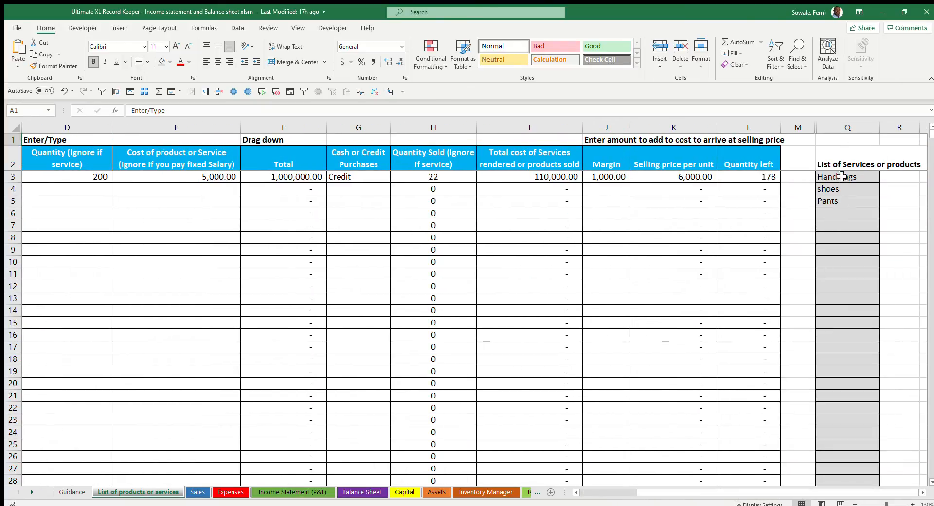
drag(844, 182, 847, 202)
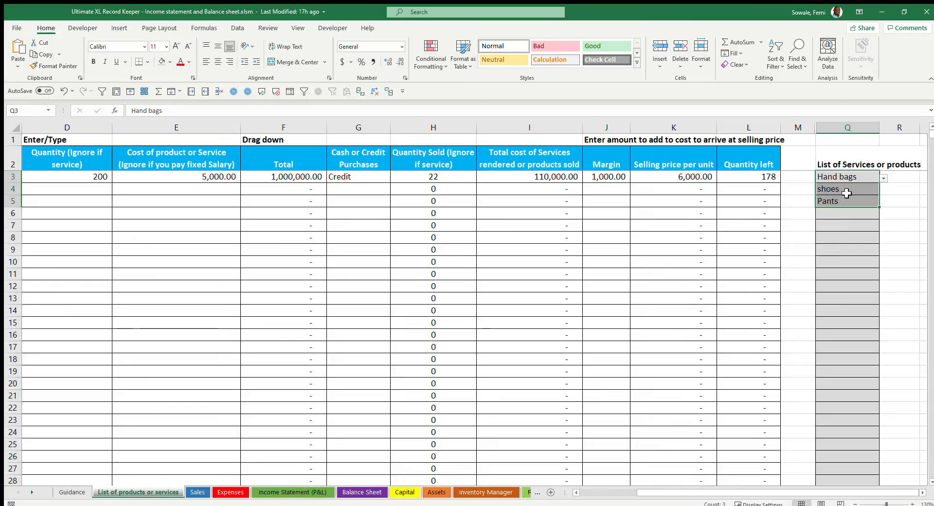
Clear Q3:Q5 and enter Shoes, Bags, tops and service delivery down column Q.
key(Delete)
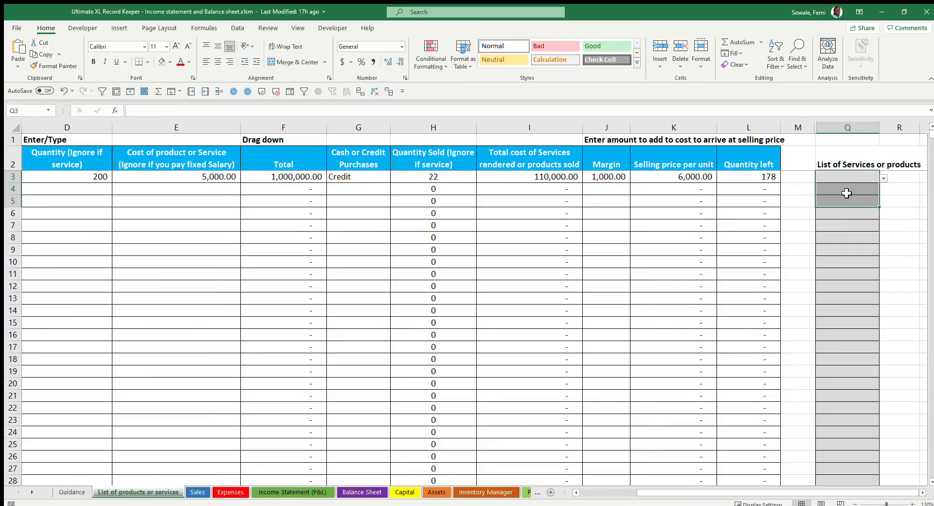
click(845, 179)
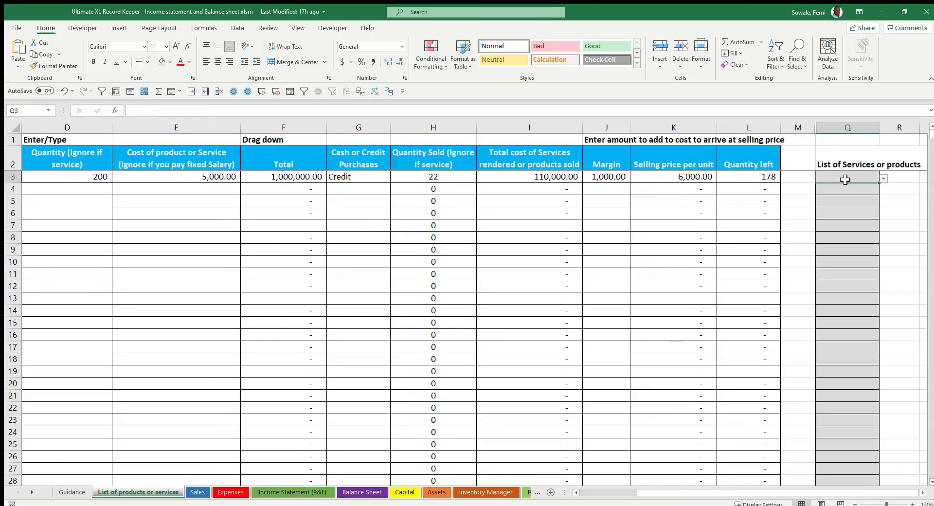
text(sHOES)
key(Return)
text(B)
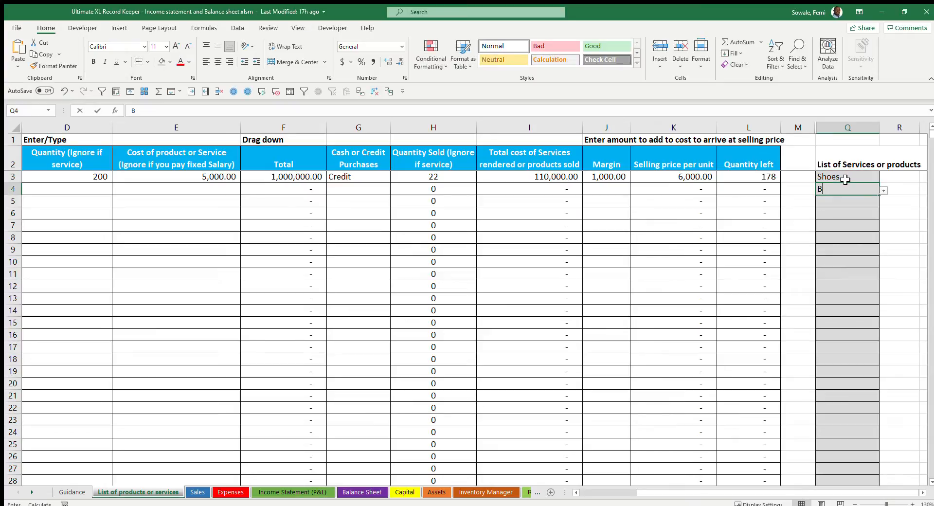
text(ags)
key(Return)
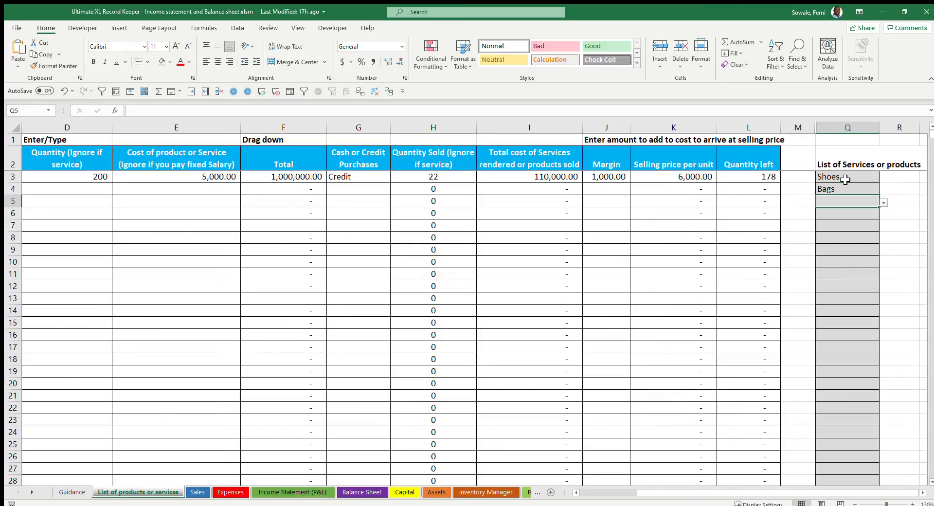
text(tops)
key(Return)
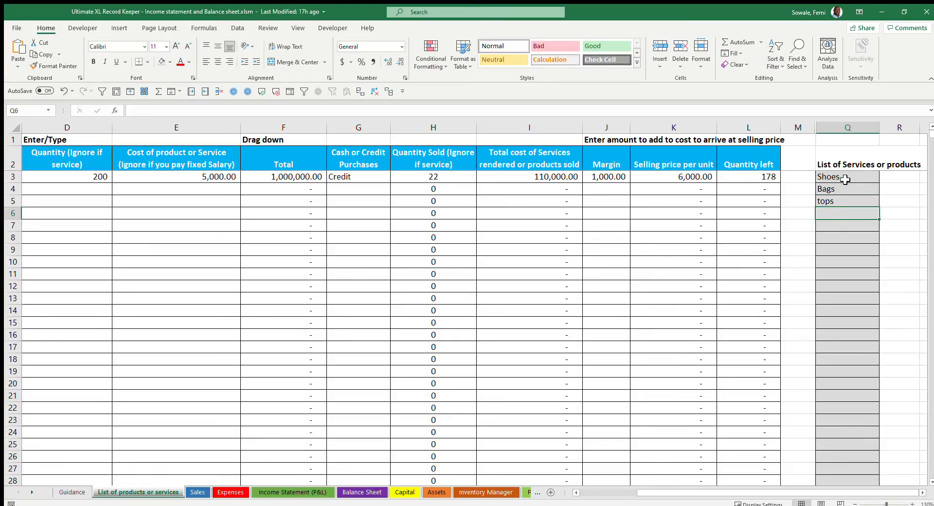
text(service delivery)
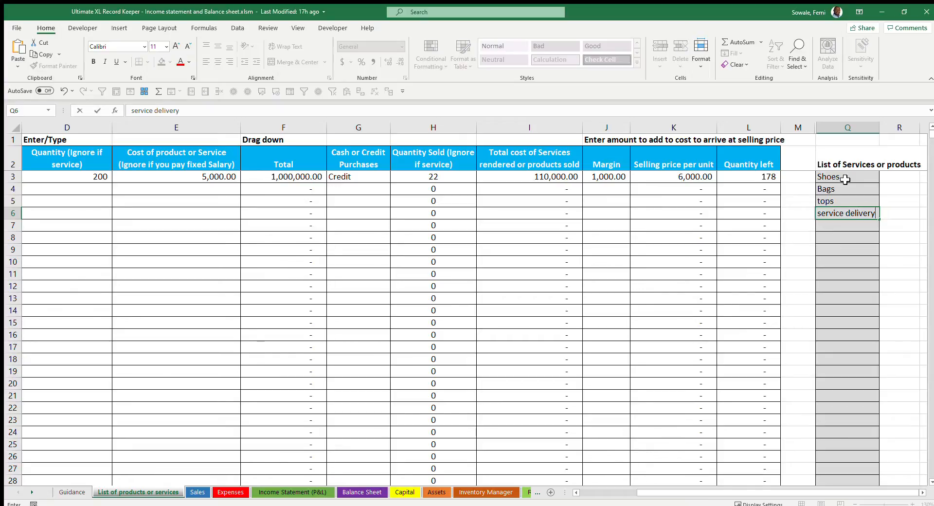
key(Return)
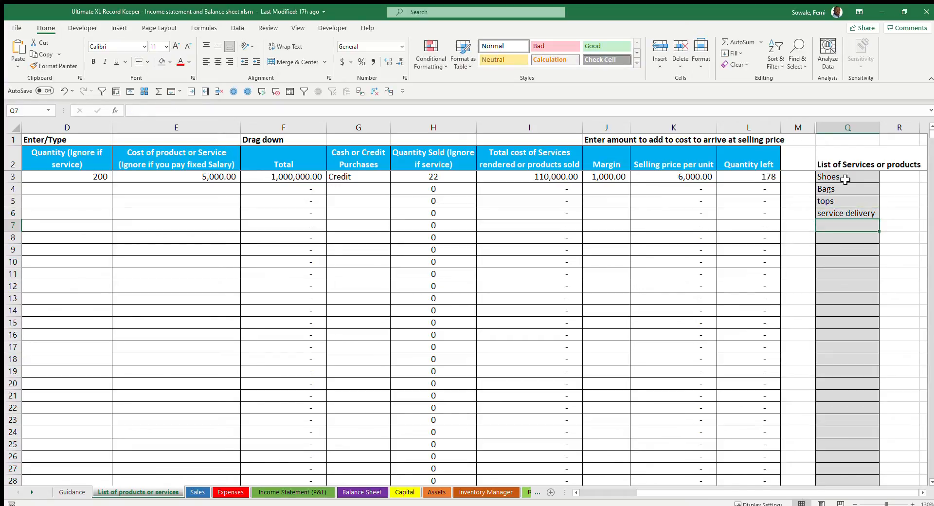
click(851, 168)
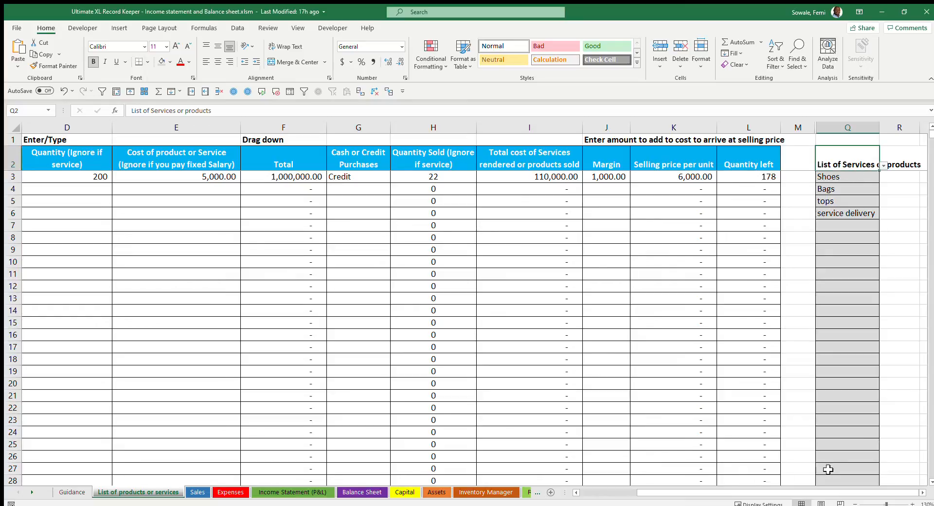
Change the first purchase date in A3 from 5/18/2021 to 5/21/2021.
drag(784, 493, 523, 492)
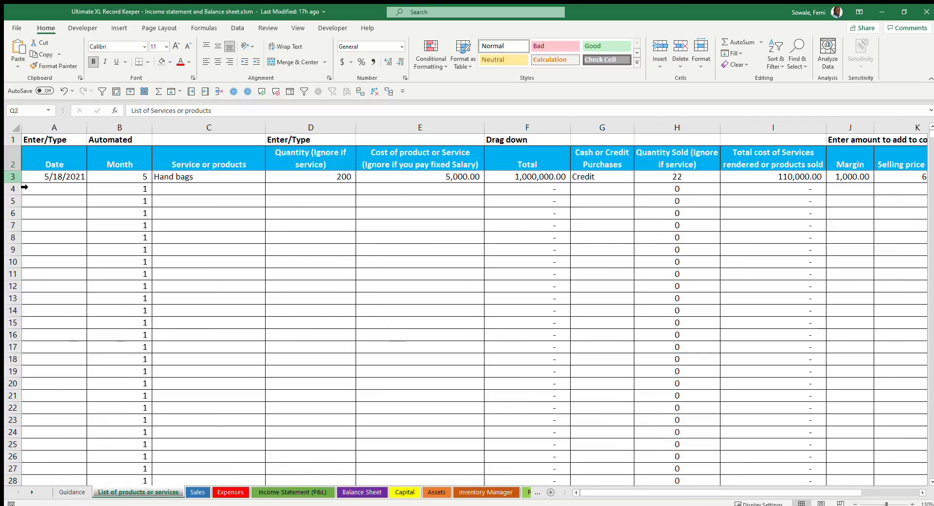
click(68, 177)
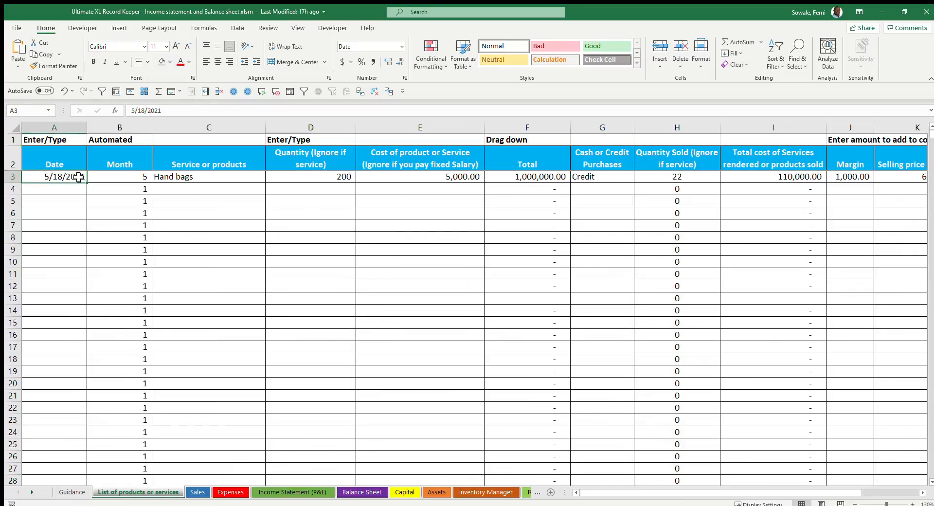
text(5/21/2021)
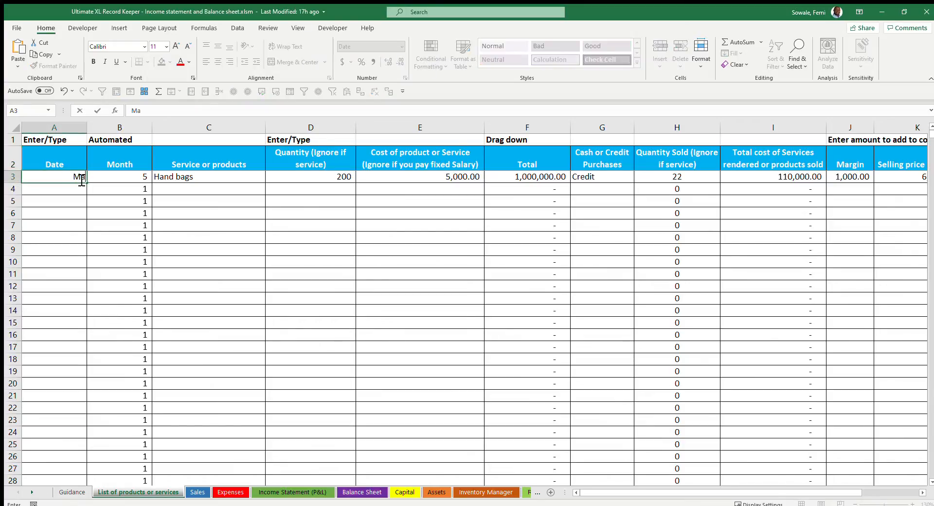
key(Return)
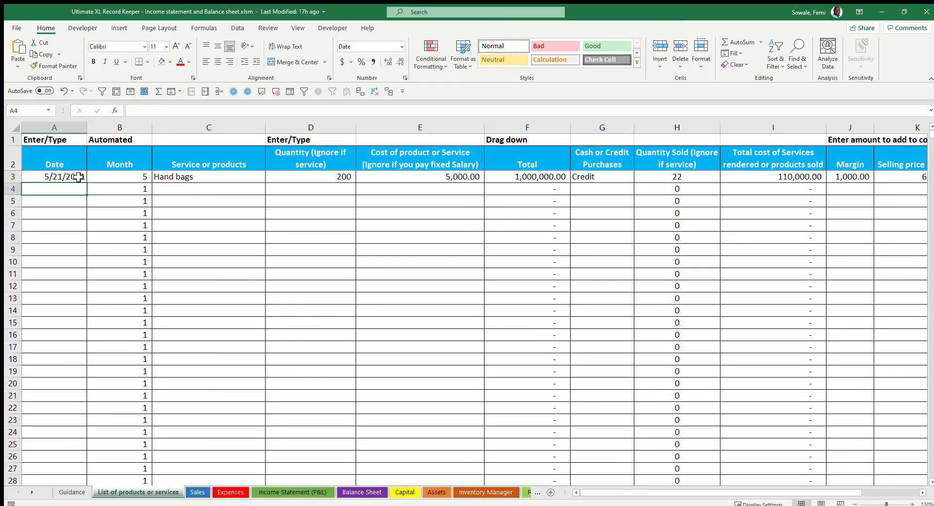
key(Up)
key(Right)
key(Right)
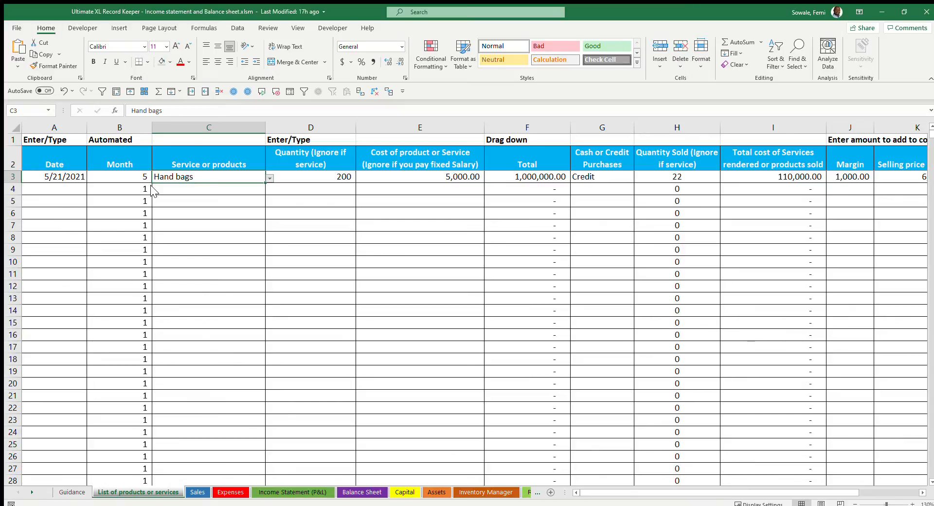
Enter quantity 100 in D3 and cost 3,000 in E3 for the Shoes purchase.
click(319, 176)
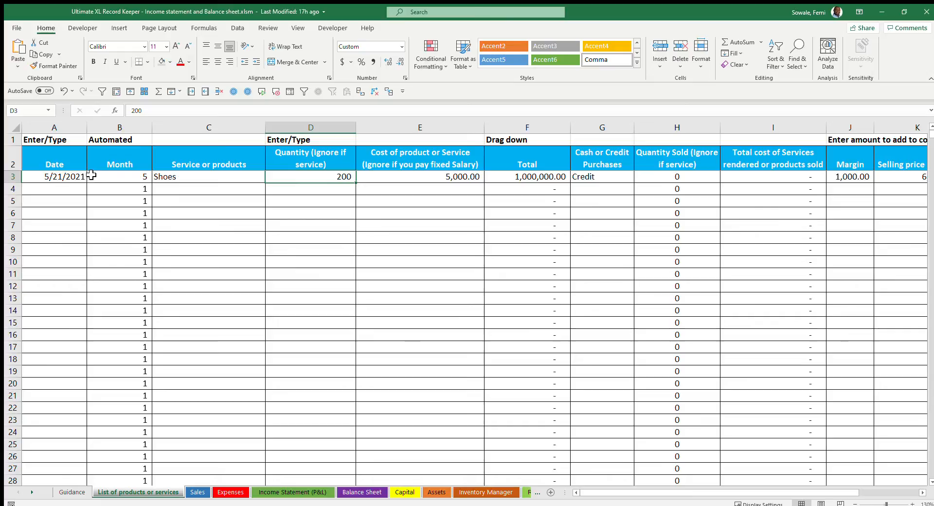
text(10)
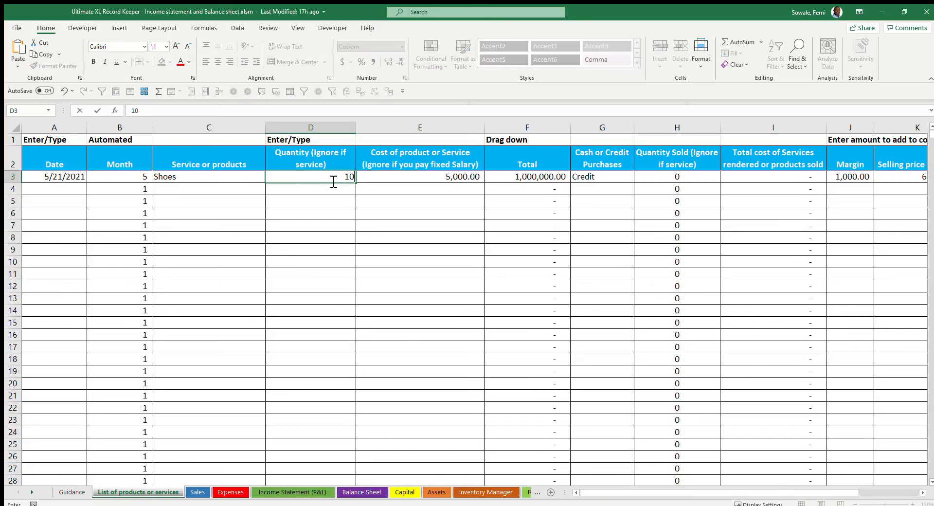
key(Return)
key(Up)
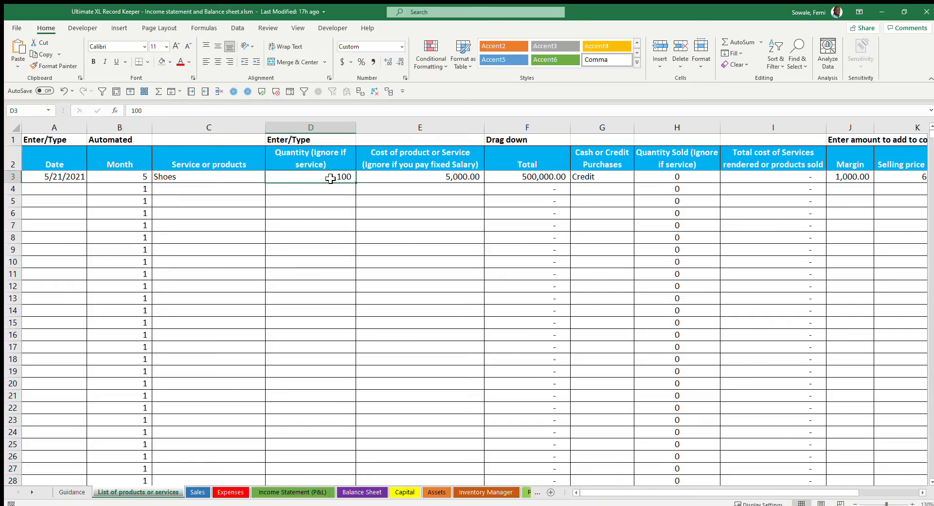
key(Right)
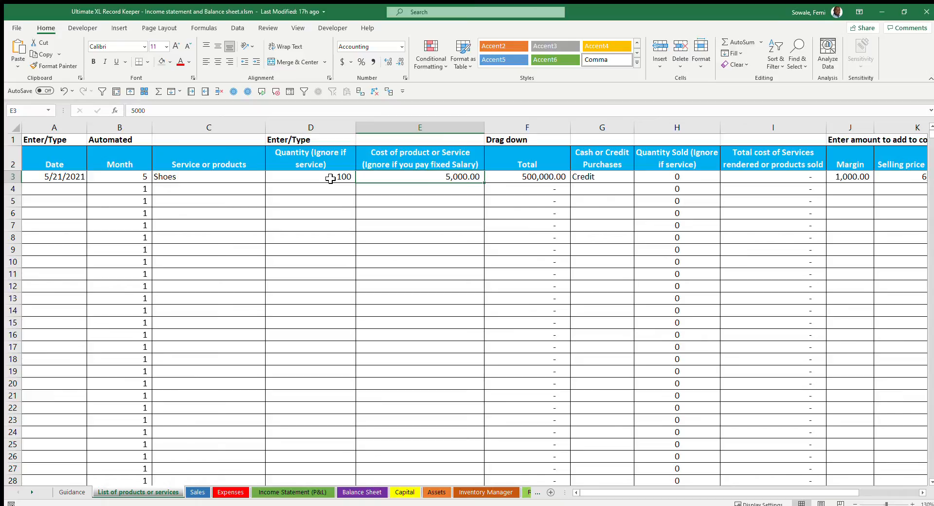
text(3000)
key(Return)
key(Up)
key(Right)
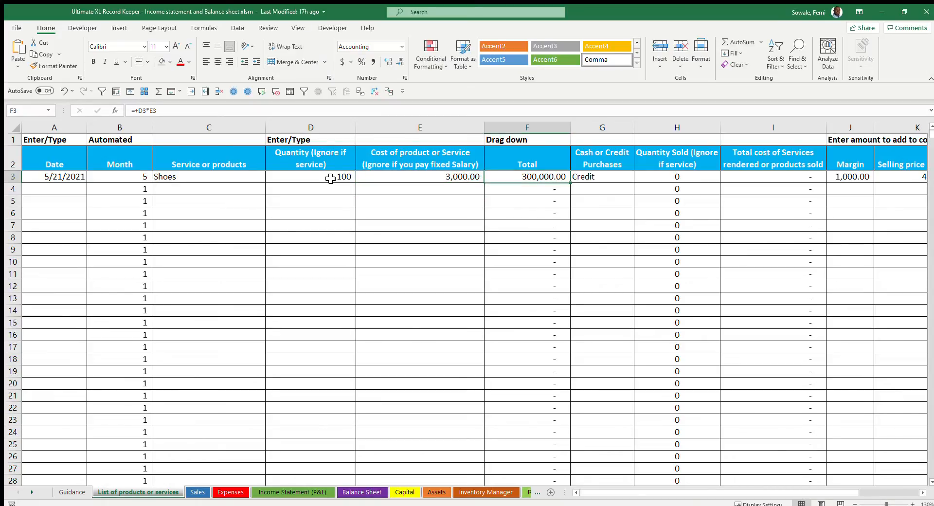
key(Right)
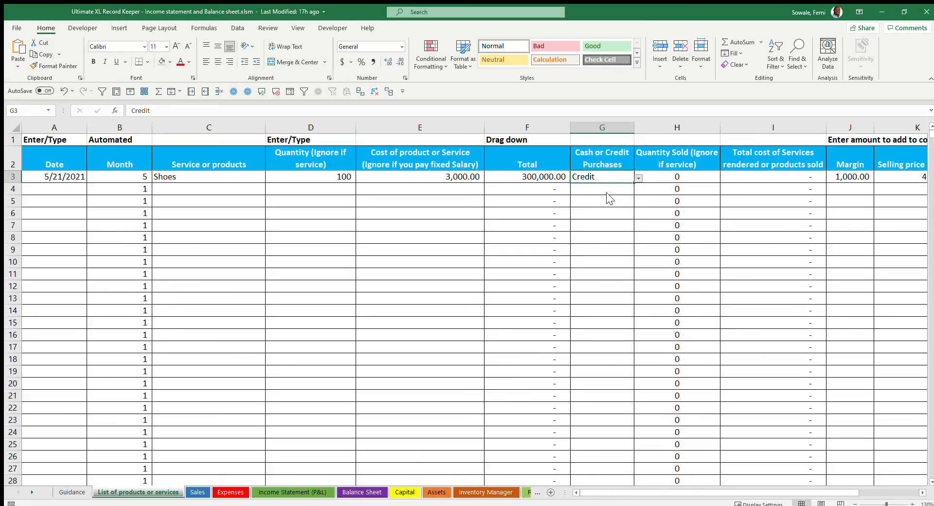
Enter a margin of 500 for Shoes in J3.
click(851, 179)
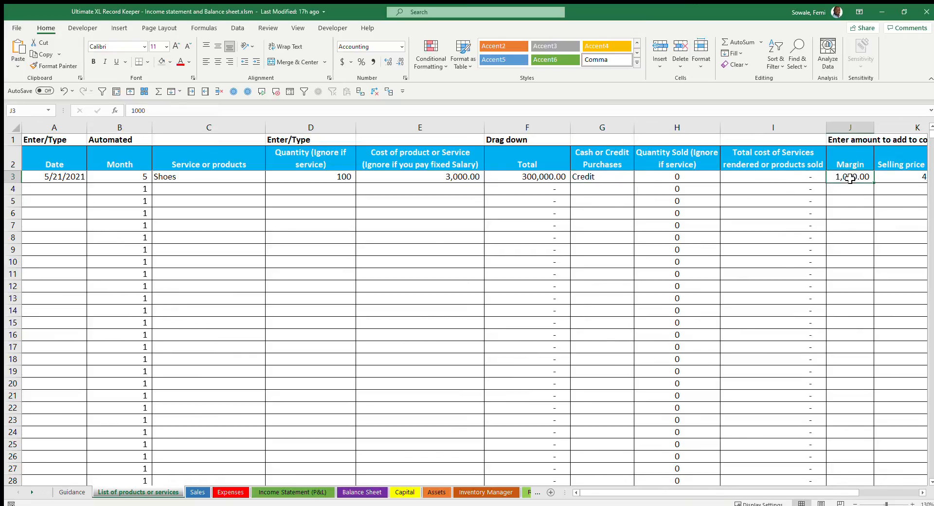
drag(695, 492, 728, 486)
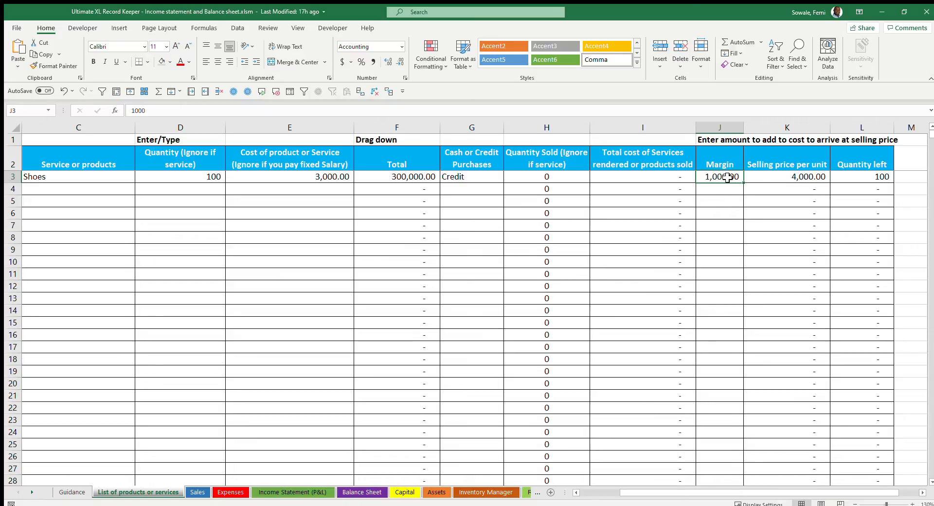
text(500)
key(Return)
Clear the Shoes margin and overwrite the selling price in K3 with a fixed 3,500.
click(769, 174)
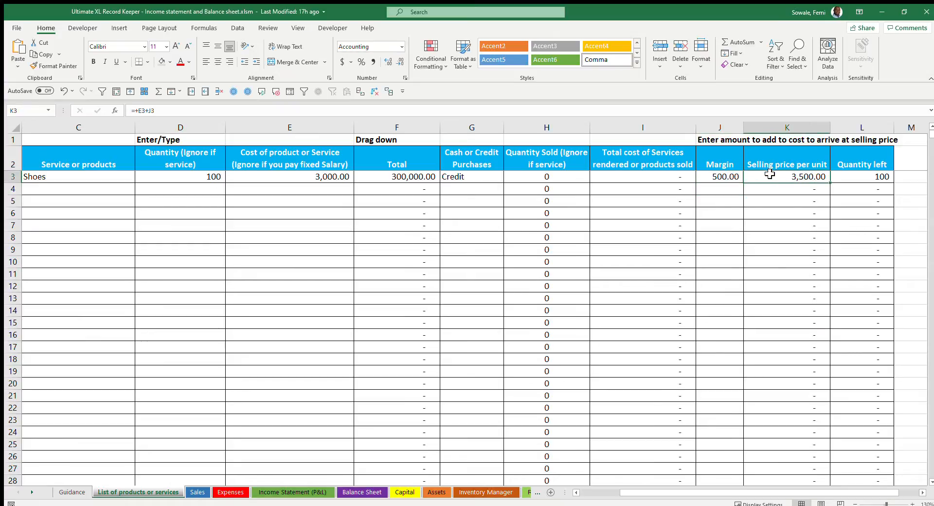
click(726, 177)
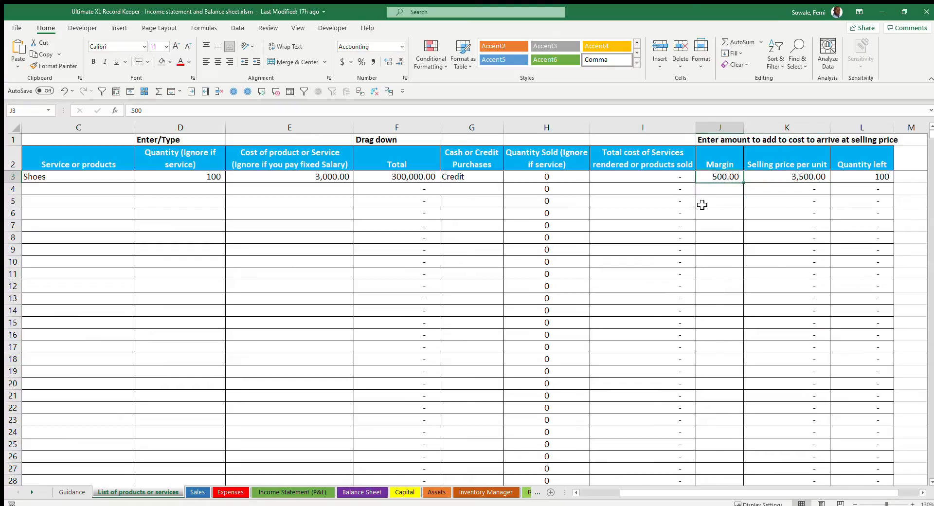
key(Delete)
key(Right)
text(3)
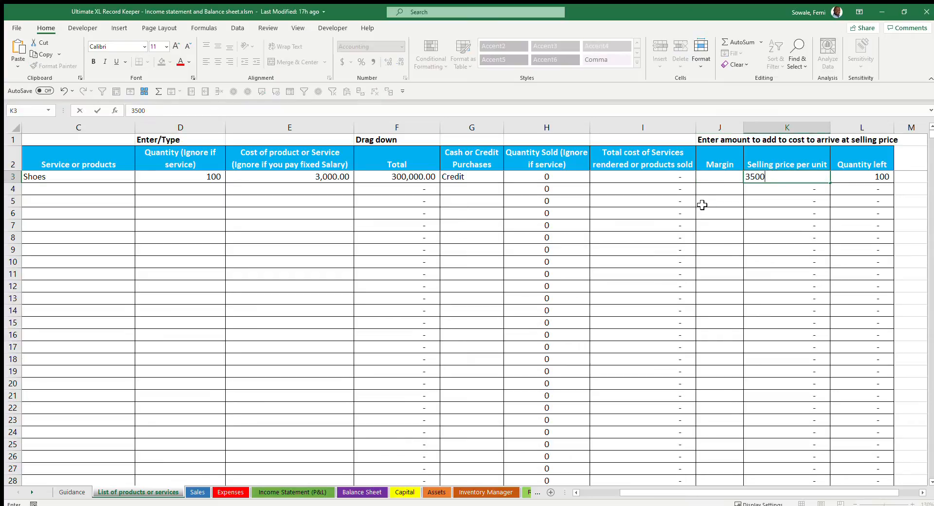
key(Return)
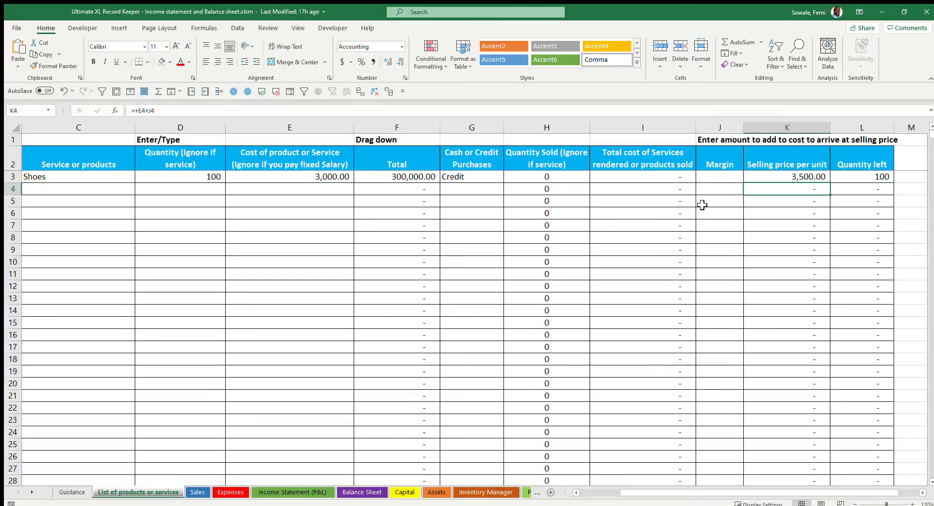
key(Up)
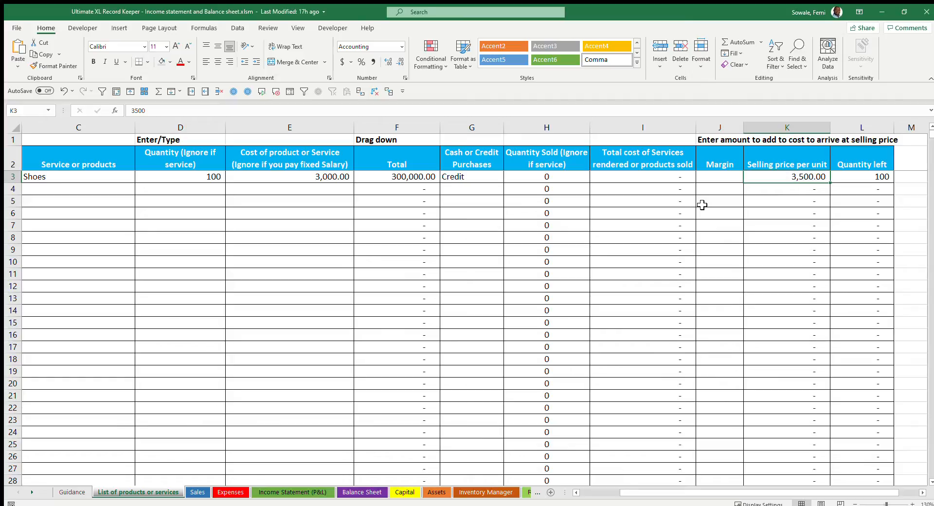
key(Left)
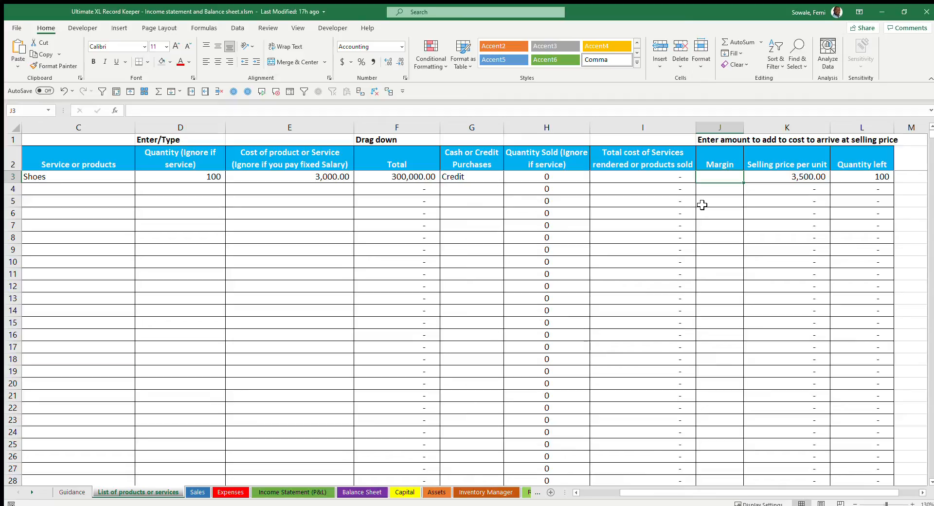
key(Right)
key(Right)
key(Right)
key(Right)
key(Left)
key(Left)
key(Left)
key(Left)
key(Left)
key(Left)
key(Left)
key(Left)
key(Left)
key(Left)
key(Left)
key(Left)
key(Left)
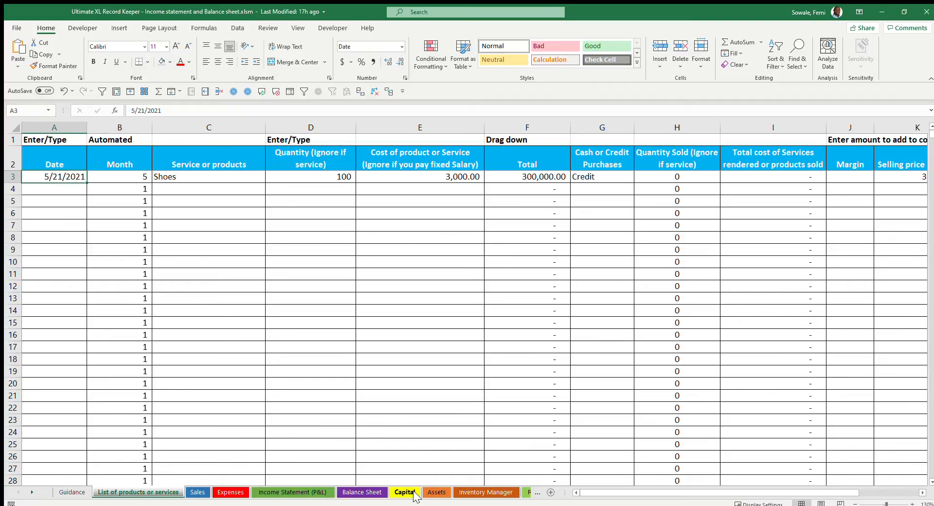
On the Capital sheet, change the 18-May amount in B3 from 2,000,000 to 1,000,000.
click(73, 492)
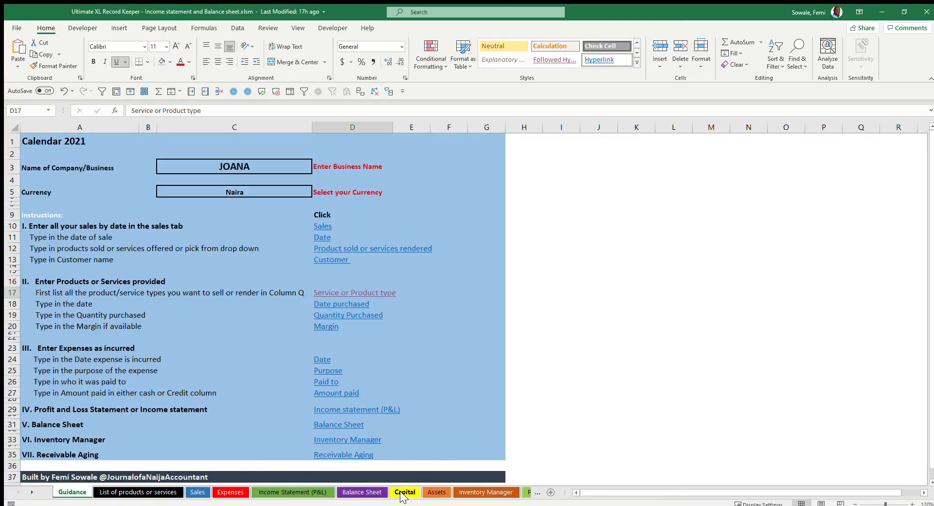
click(403, 493)
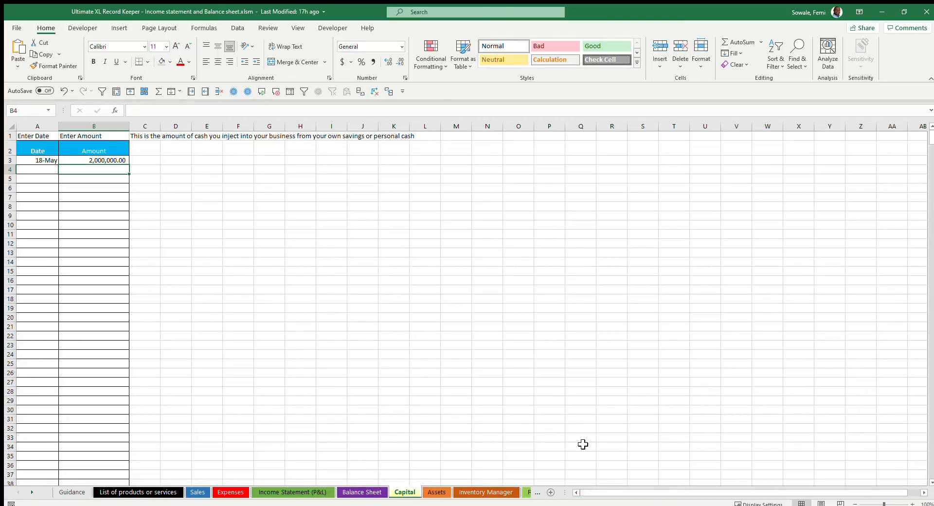
click(46, 162)
click(96, 159)
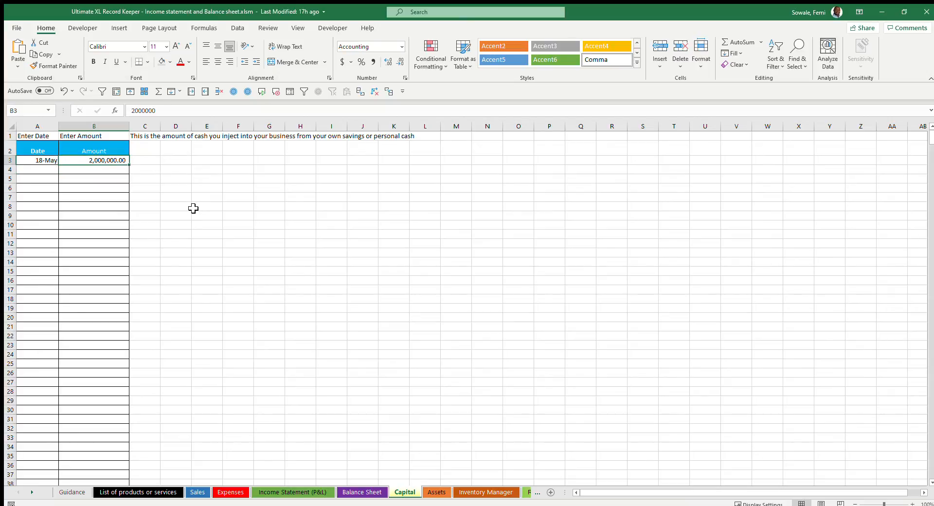
text(1000000)
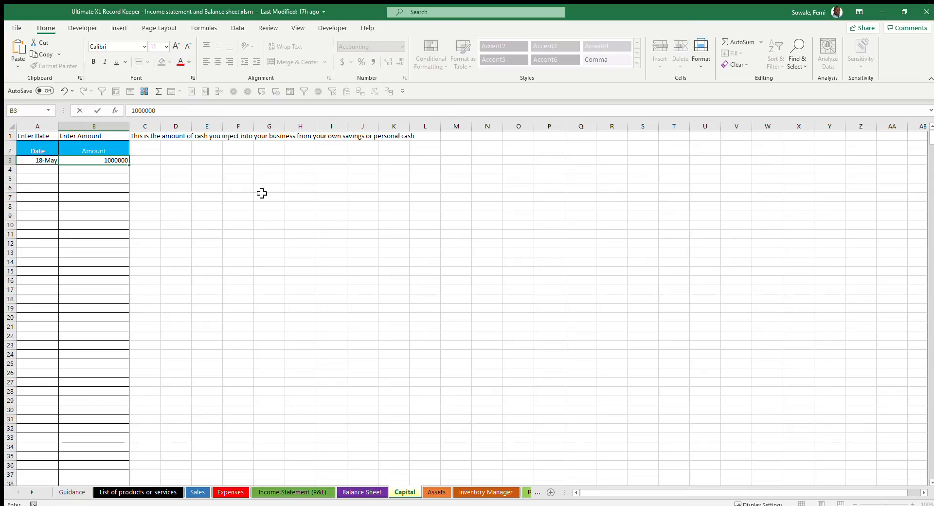
key(Return)
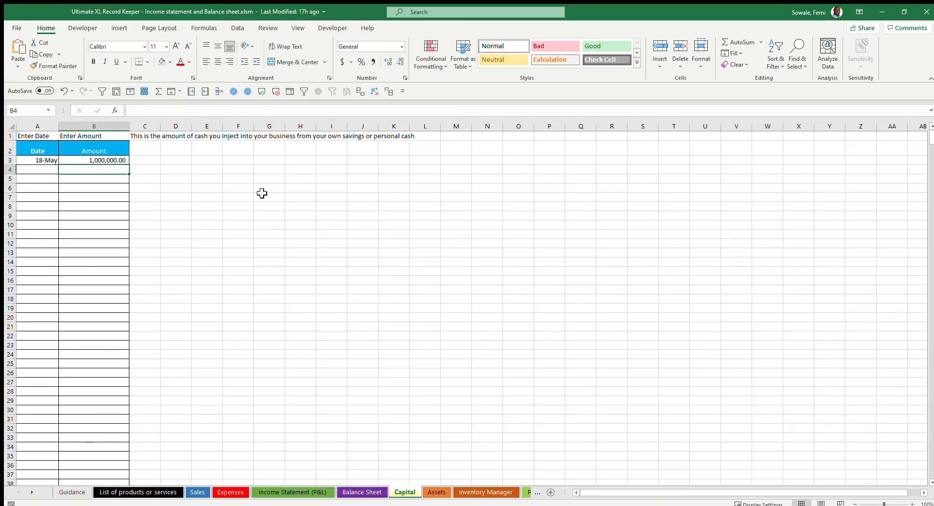
click(95, 160)
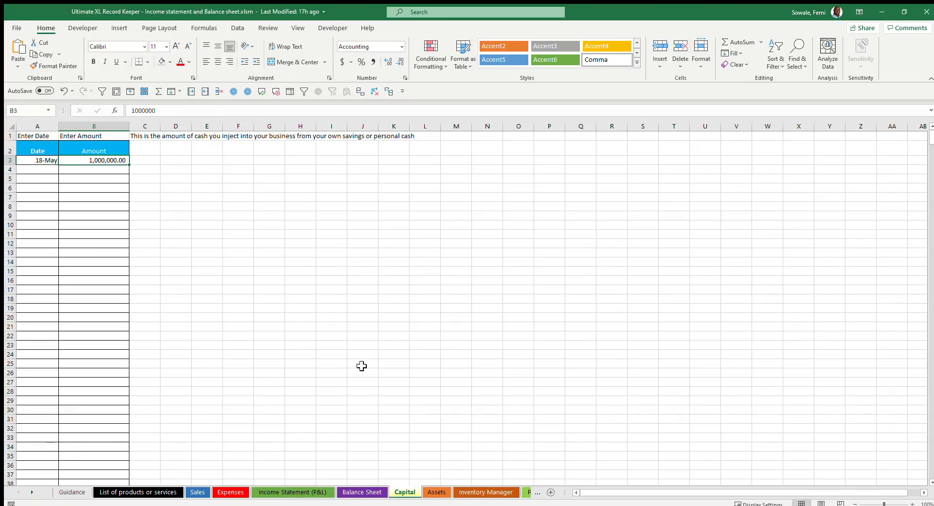
Scroll through the Balance Sheet and check C58's =SUM(Capital!$B:$B) formula for the Capital figure.
click(359, 490)
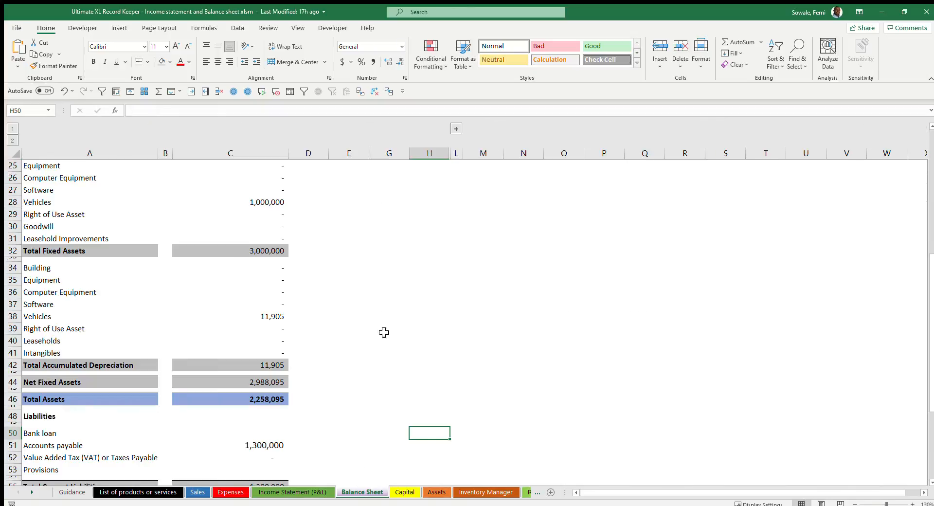
scroll(358, 221, up, 8)
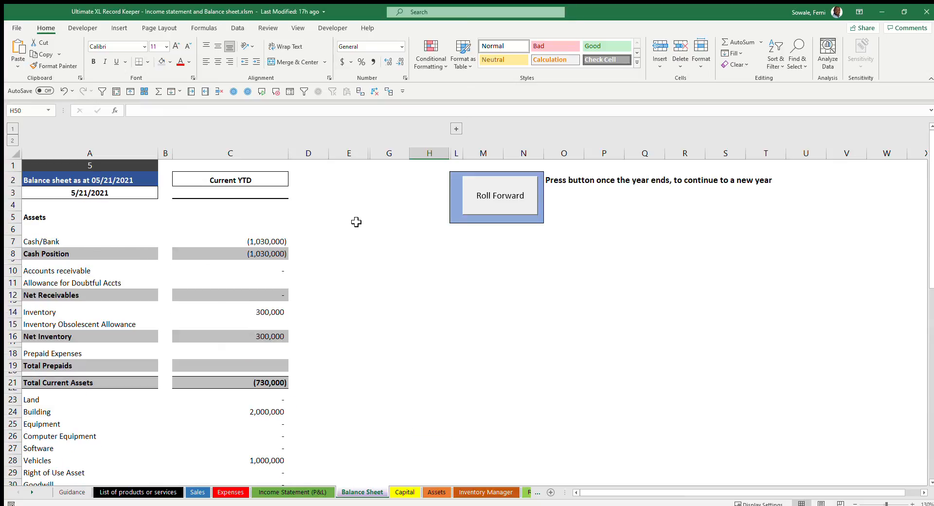
scroll(356, 221, down, 15)
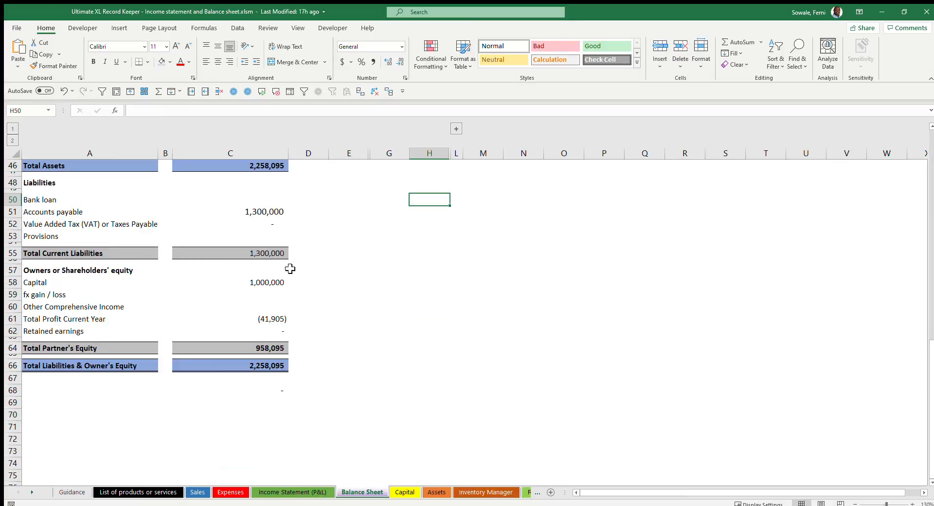
click(279, 284)
scroll(316, 307, up, 15)
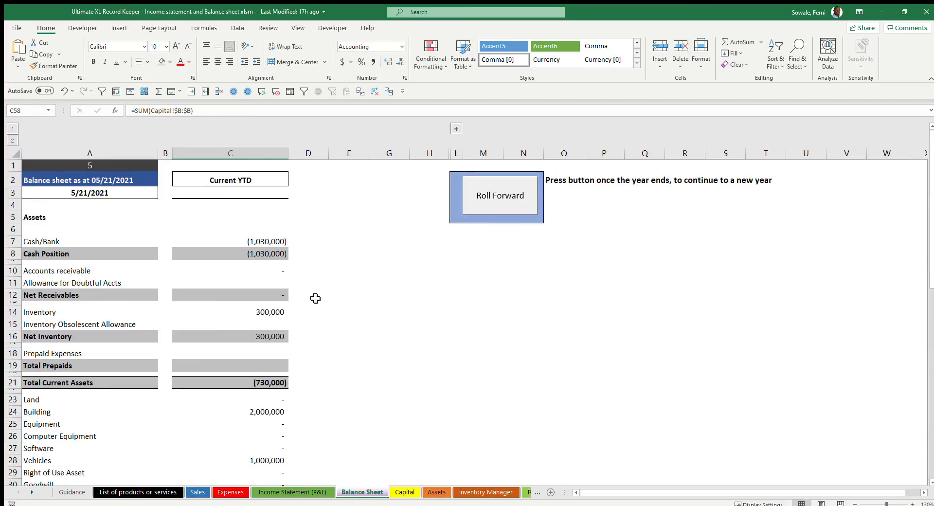
scroll(316, 299, down, 1)
scroll(316, 298, up, 1)
Clear the 3,000 Shoes cost in E3 on the List of products or services sheet.
click(197, 493)
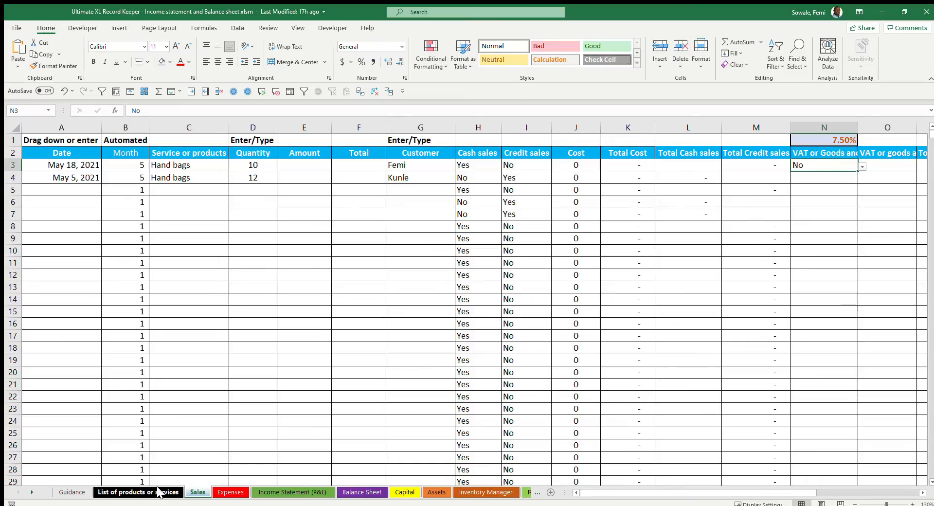
click(158, 493)
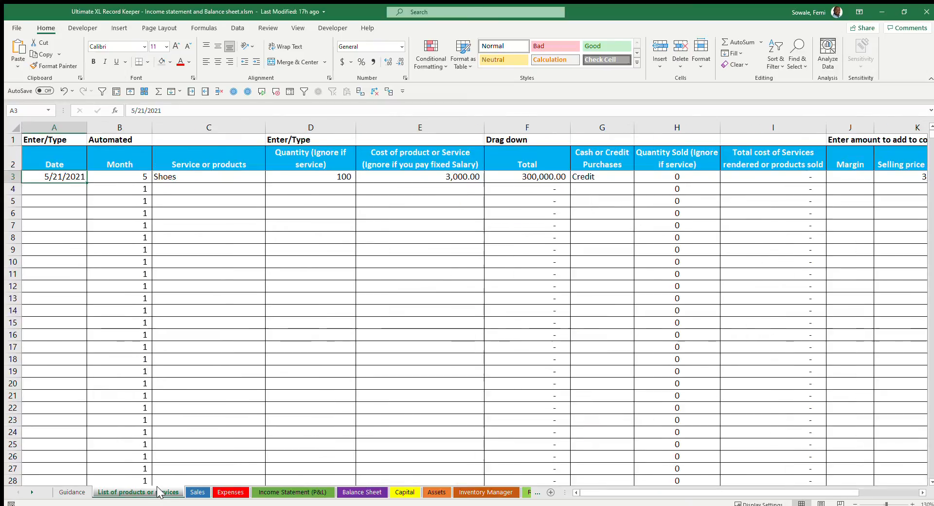
click(617, 235)
click(428, 176)
key(Delete)
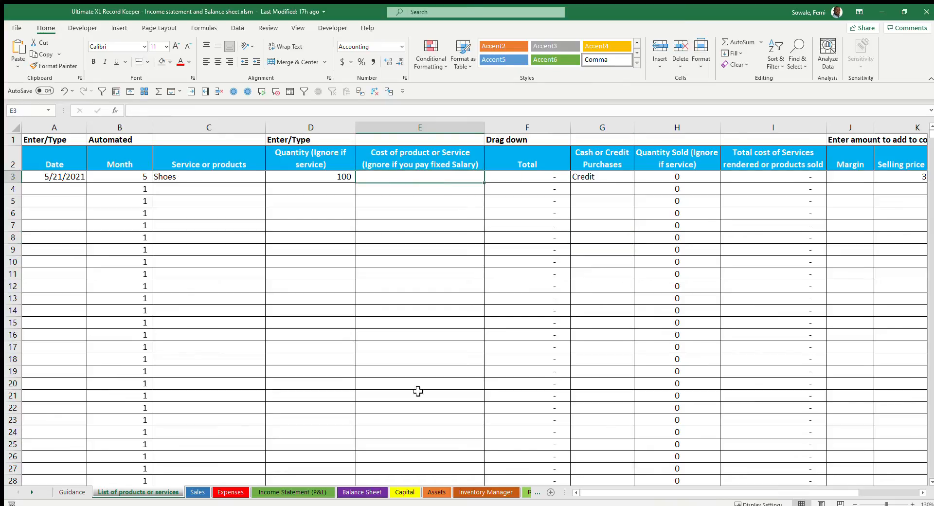
Clear the 30,000 CAC registration cash amount on the Expenses sheet.
click(197, 491)
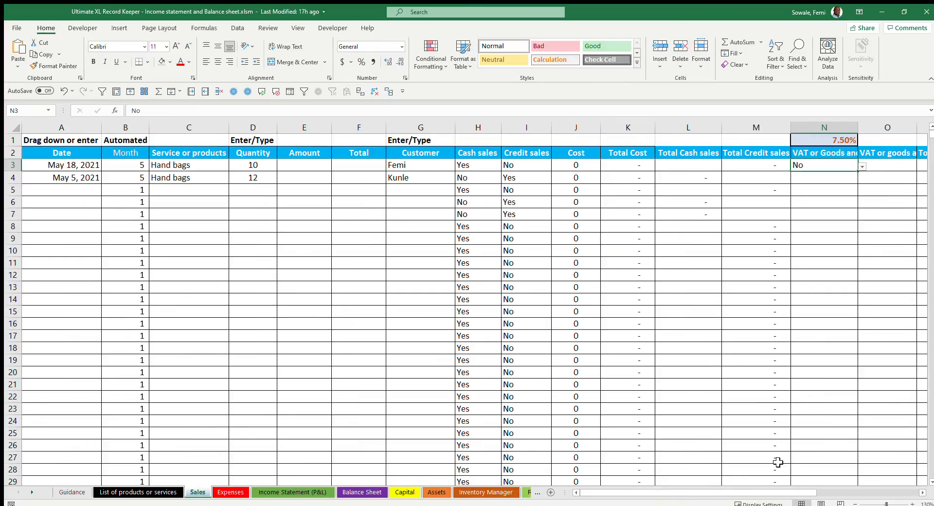
mouse_move(739, 492)
mouse_down()
mouse_move(838, 492)
mouse_move(735, 492)
mouse_up()
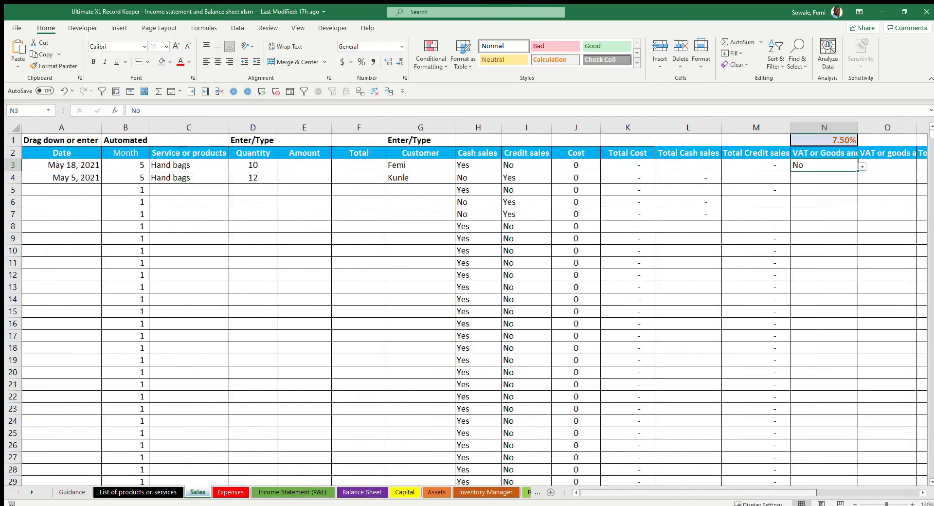
click(227, 493)
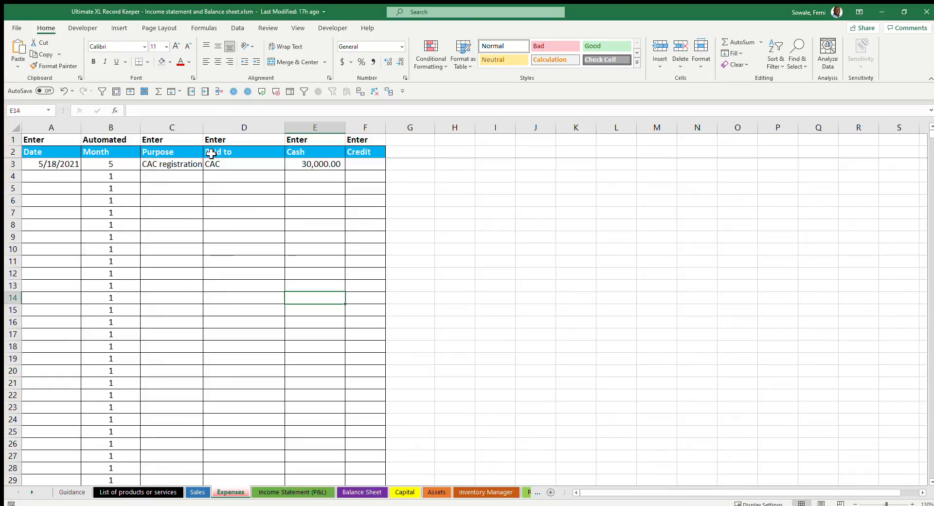
click(319, 164)
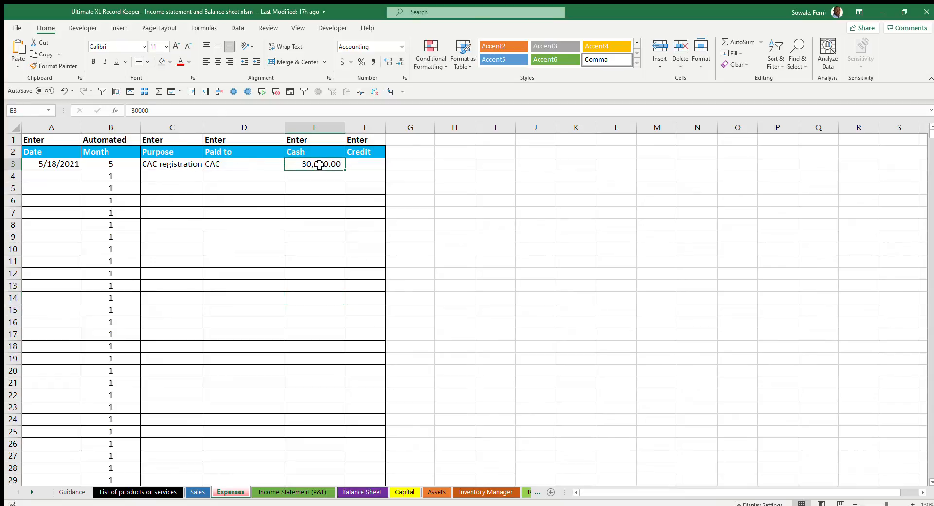
key(Delete)
click(462, 192)
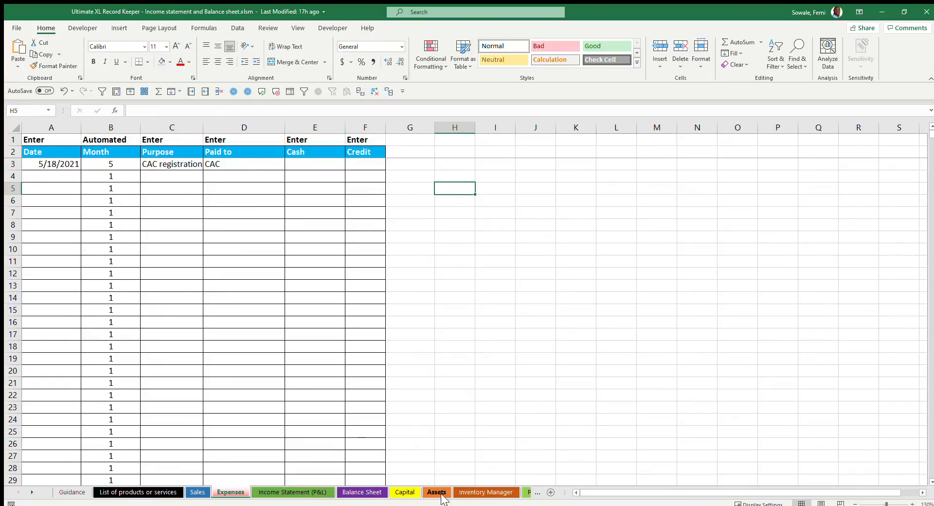
Delete the vehicle and building cost values in E3:E4 on the Assets sheet.
click(405, 493)
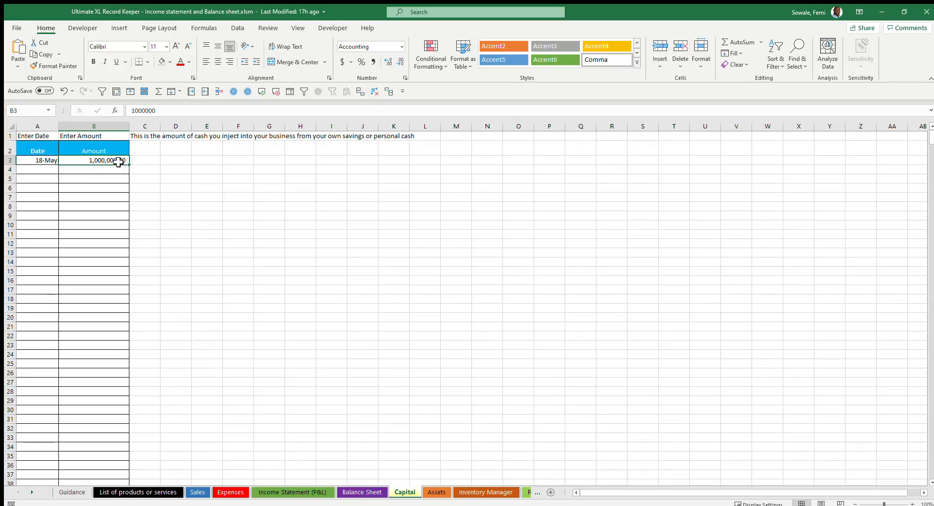
click(436, 492)
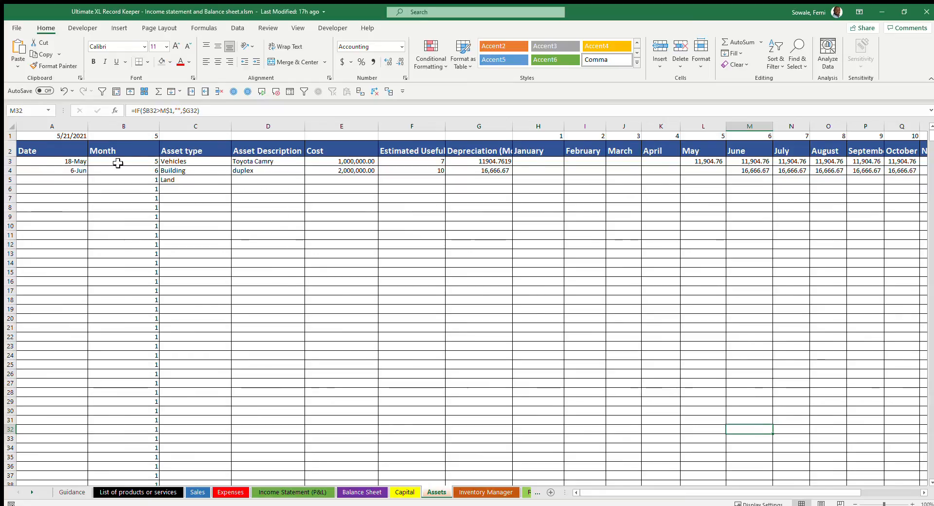
drag(321, 166, 336, 172)
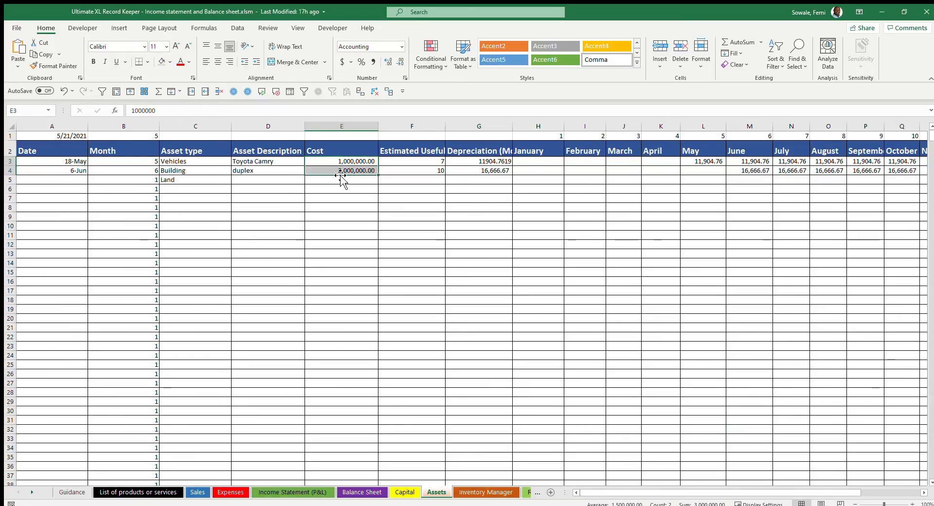
key(Delete)
click(486, 493)
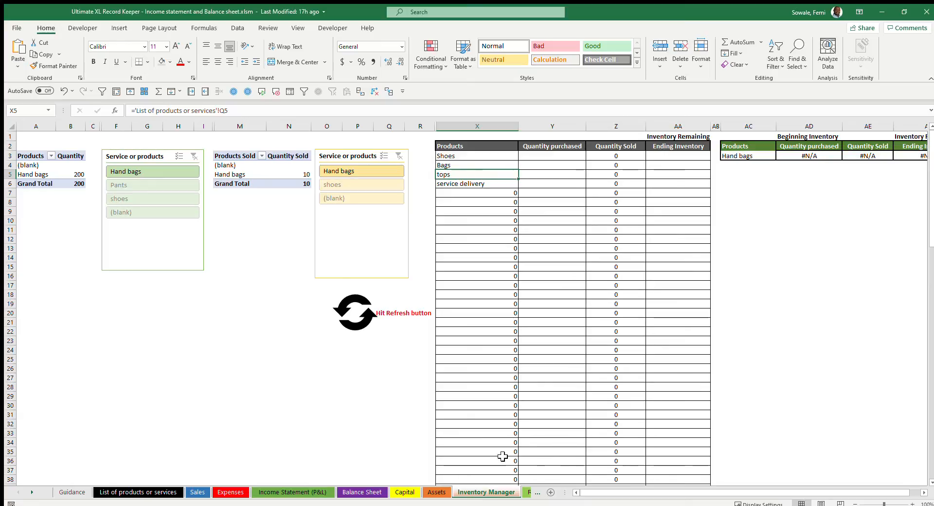
click(529, 492)
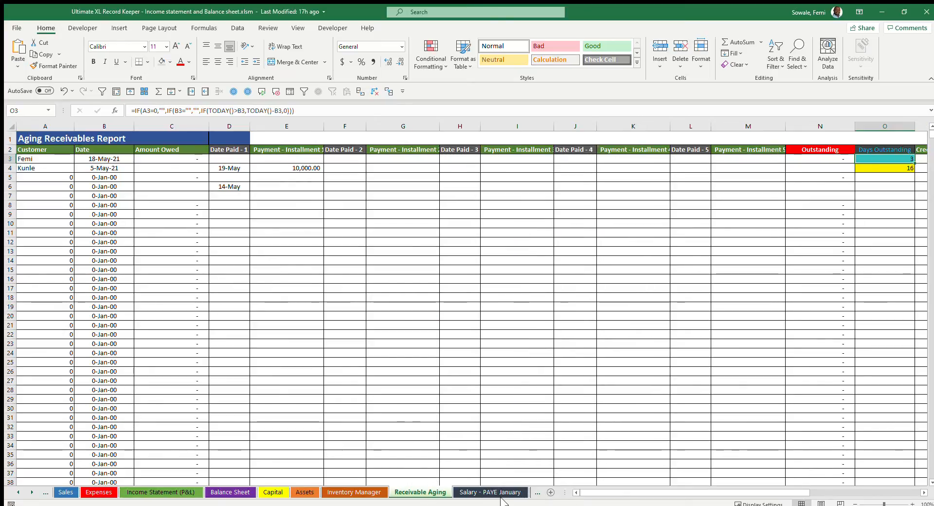
click(232, 492)
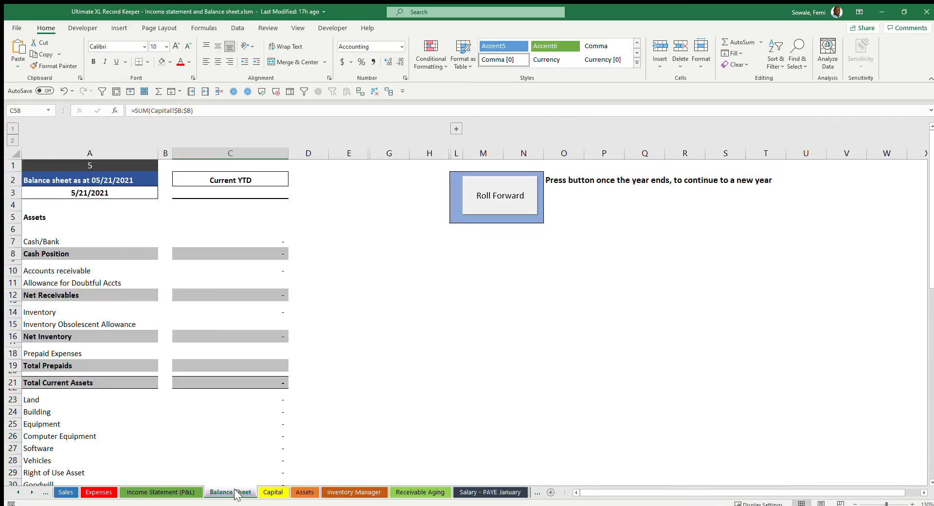
scroll(324, 215, down, 5)
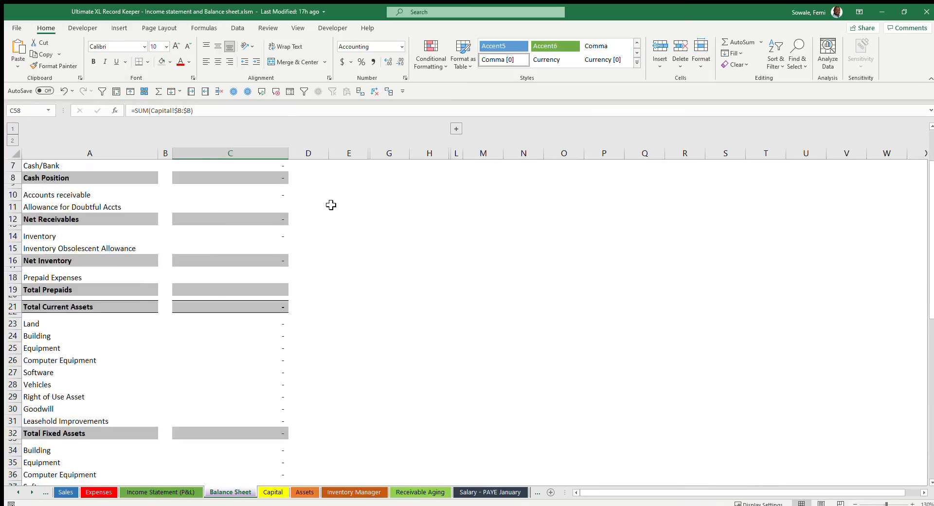
scroll(324, 216, down, 10)
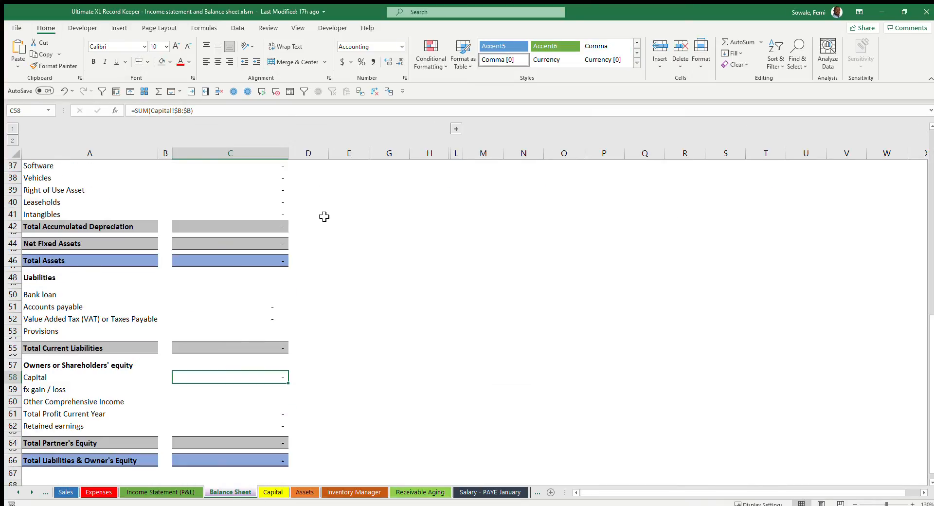
scroll(324, 216, up, 15)
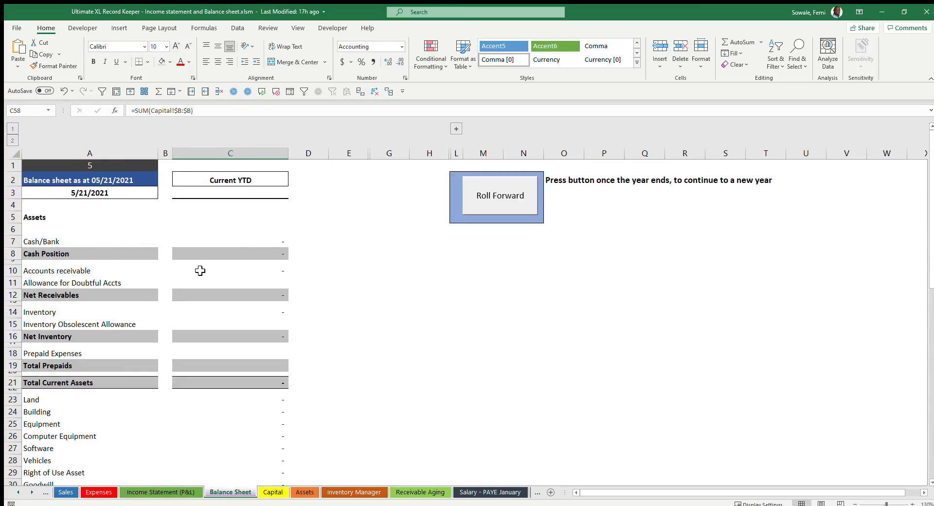
scroll(200, 270, down, 9)
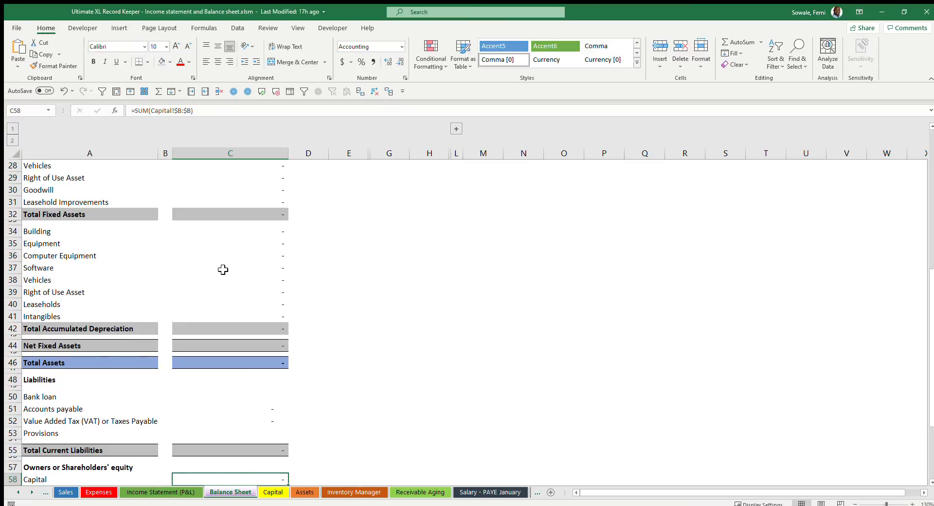
scroll(222, 270, down, 3)
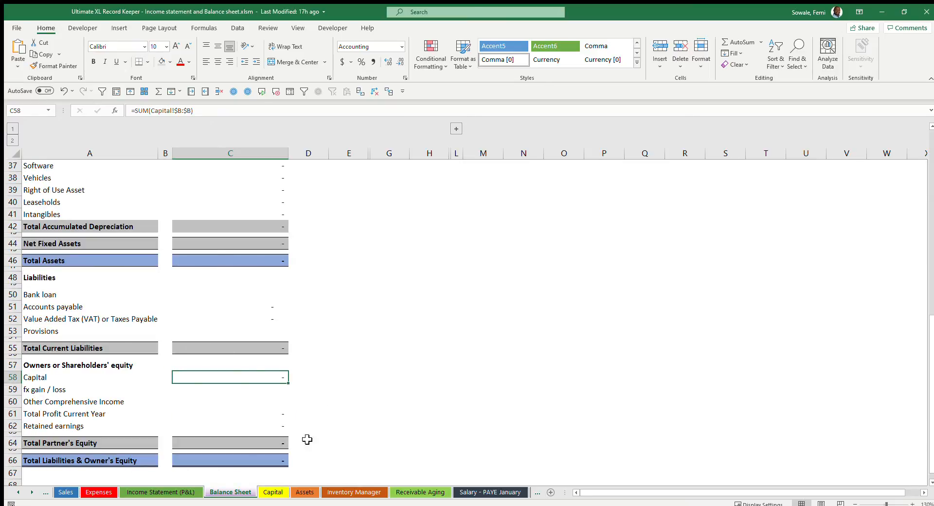
Enter 1,000,000 in Capital cell B3 for 18-May and apply GHC currency format.
click(272, 492)
click(92, 160)
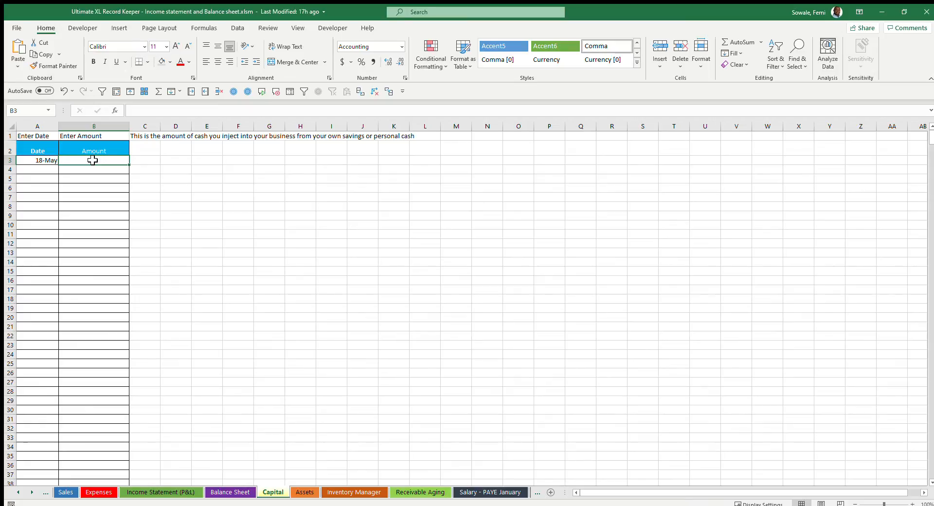
text(1000000)
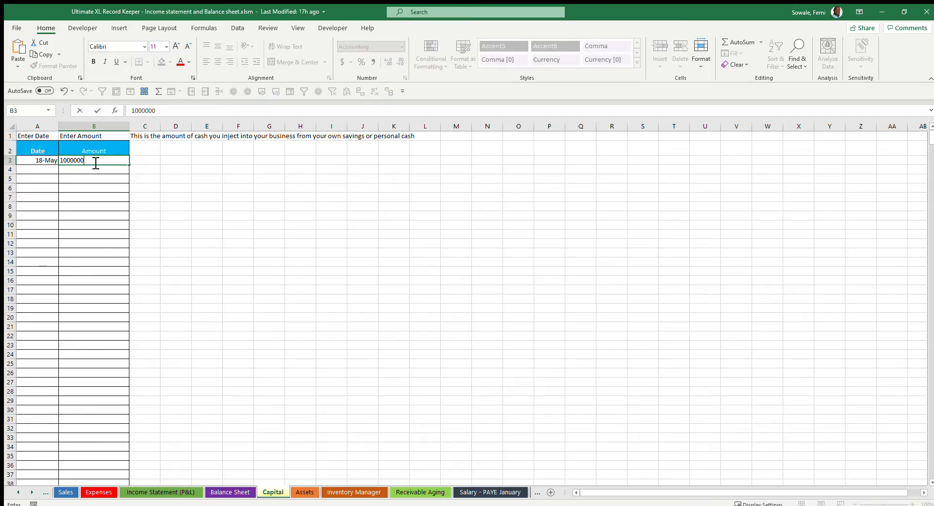
key(Return)
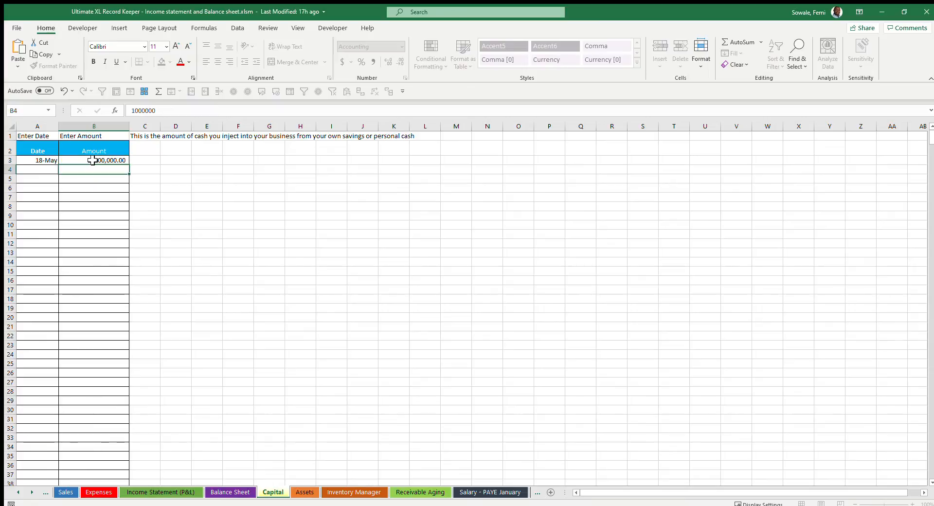
click(122, 161)
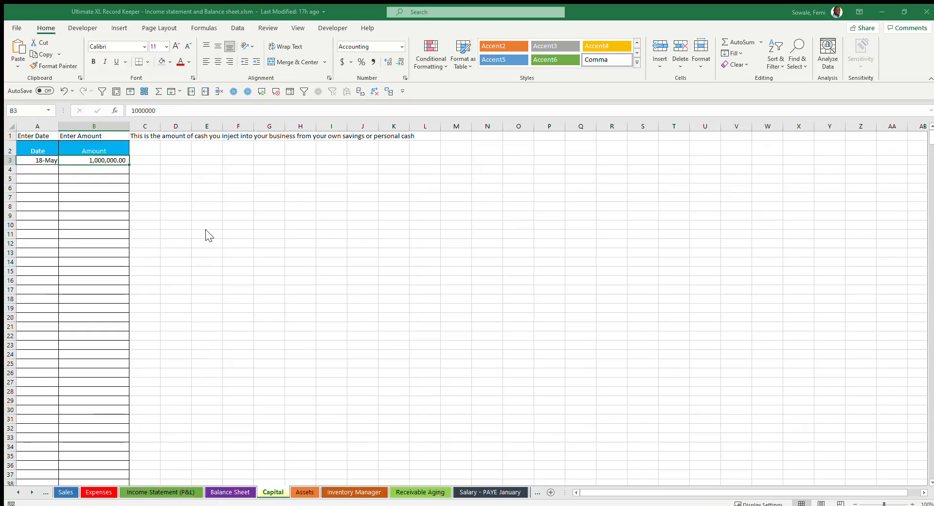
key(ctrl+shift+4)
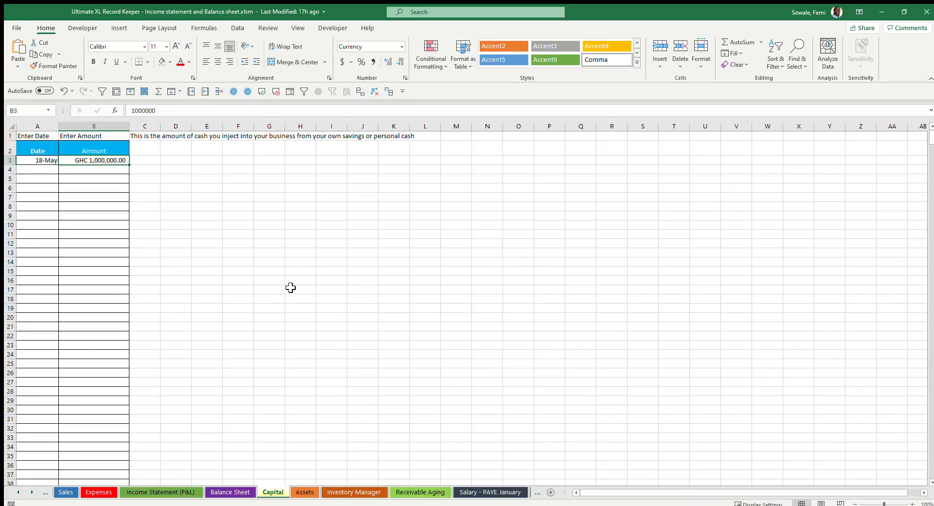
On the Balance Sheet, verify Cash/Bank (C7) and Capital (C58) both show 1,000,000.
click(237, 492)
scroll(404, 352, up, 12)
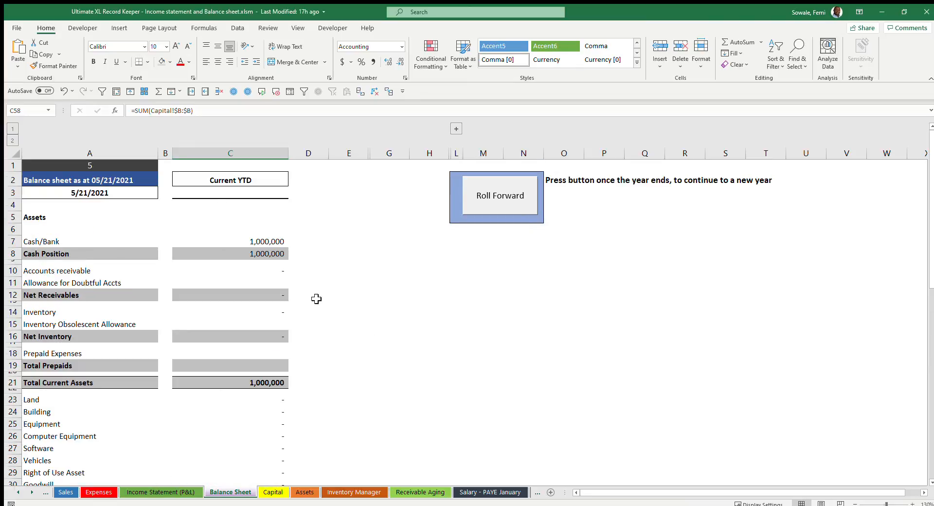
click(276, 243)
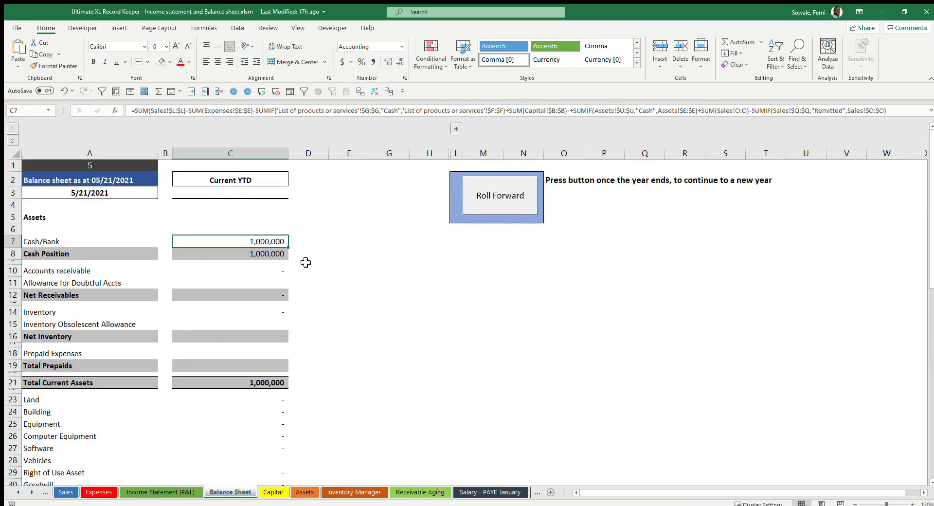
scroll(253, 288, down, 8)
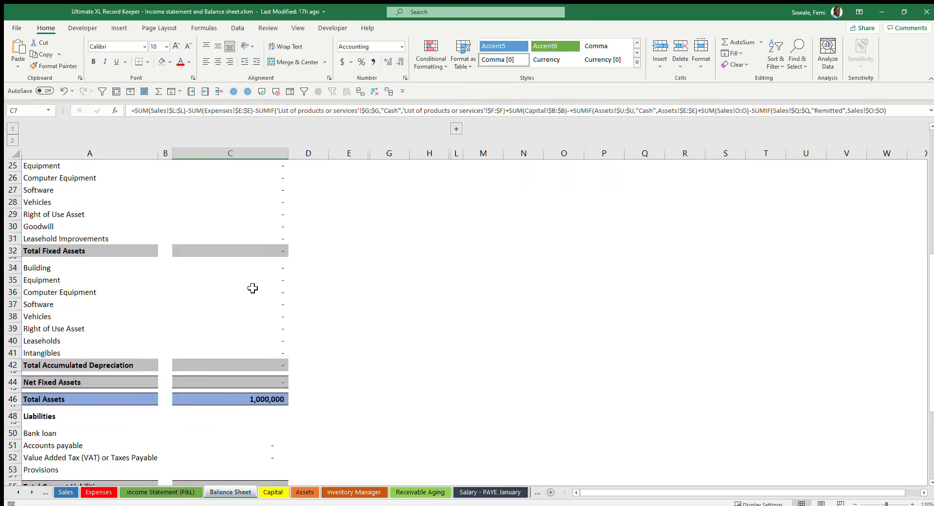
scroll(253, 288, down, 4)
click(267, 377)
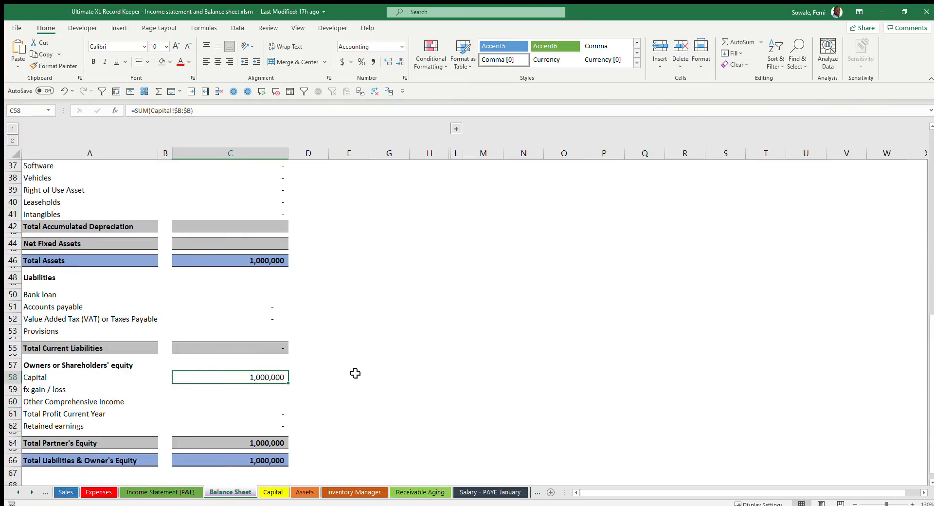
scroll(355, 373, down, 3)
scroll(355, 373, up, 3)
click(13, 489)
click(13, 490)
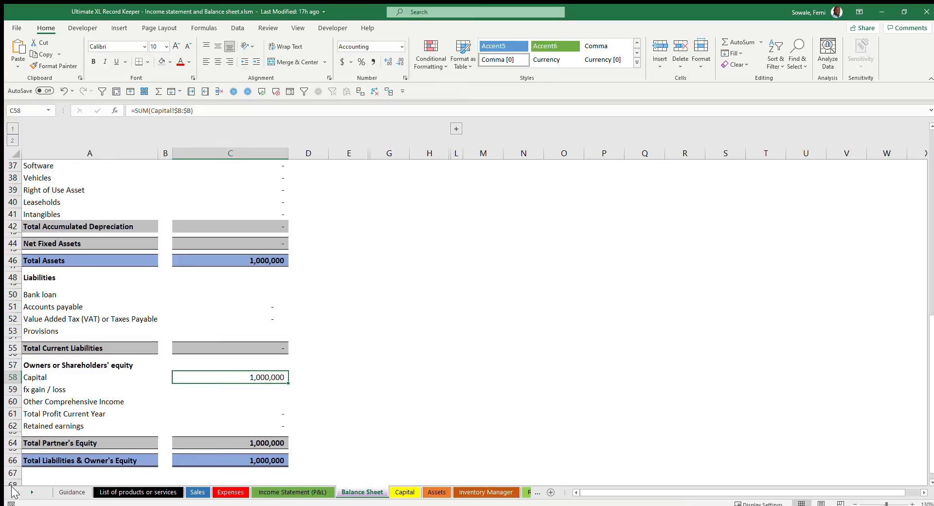
Review the product list's Q3:Q6 entries through service delivery, then return to column A.
click(146, 492)
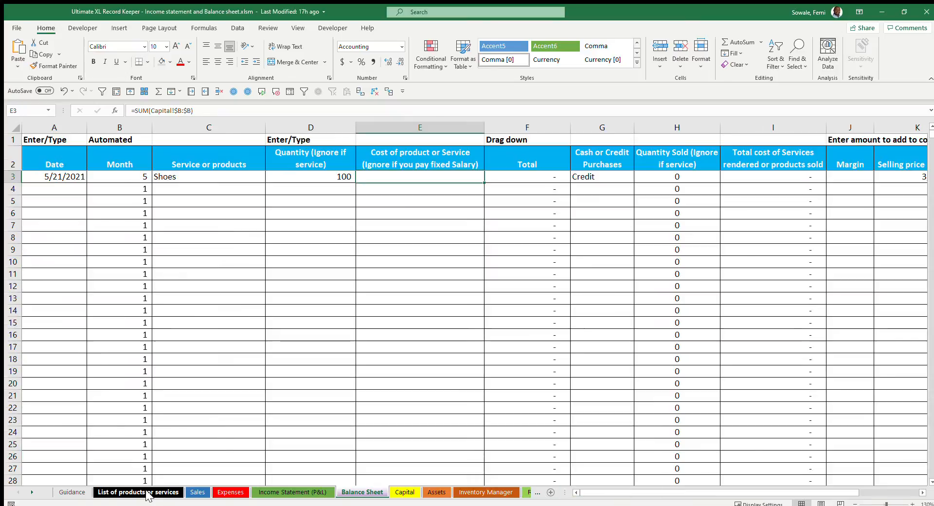
scroll(618, 493, right, 3)
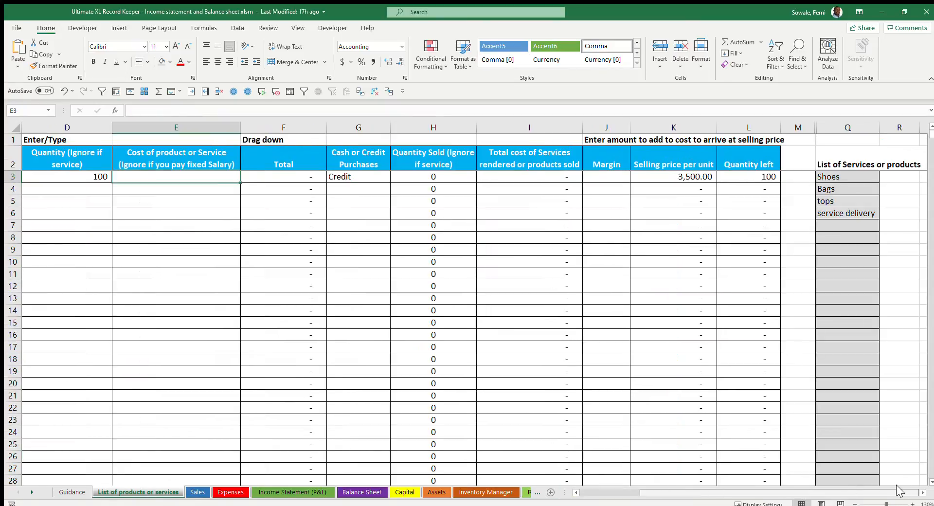
drag(847, 180, 845, 207)
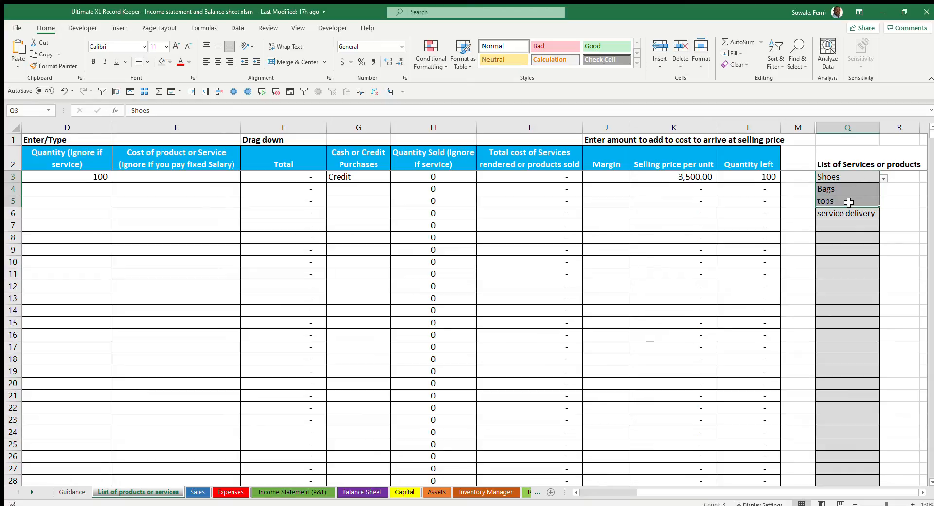
click(848, 217)
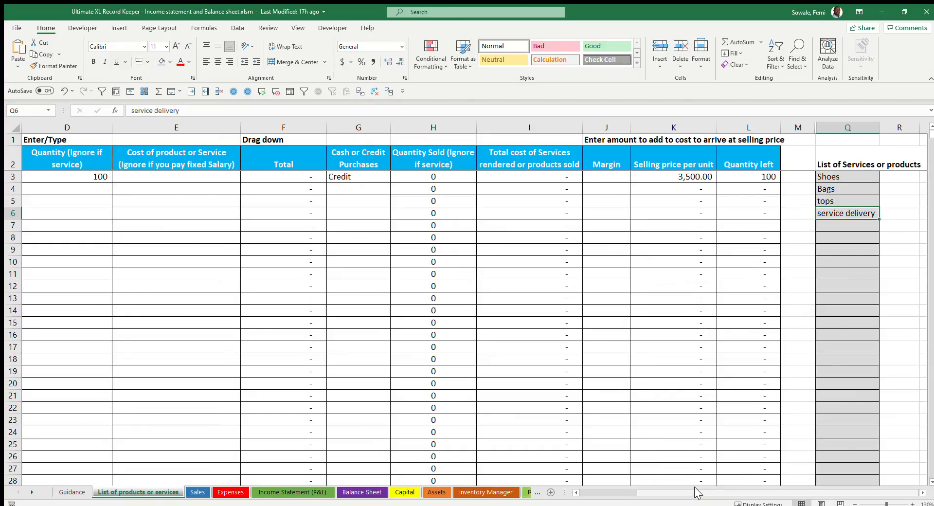
drag(695, 493, 267, 243)
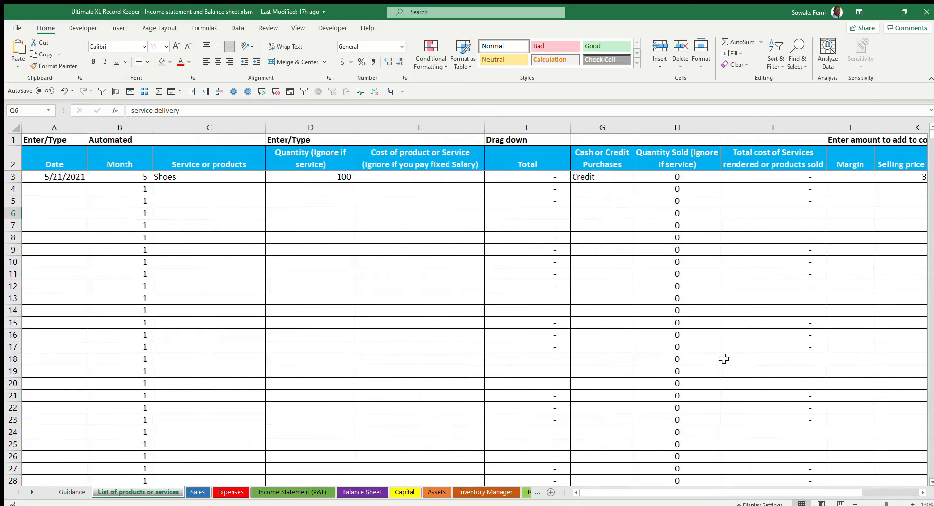
drag(667, 492, 402, 479)
Enter a 3,000 unit cost for Shoes in E3, giving a 300,000 total.
click(221, 178)
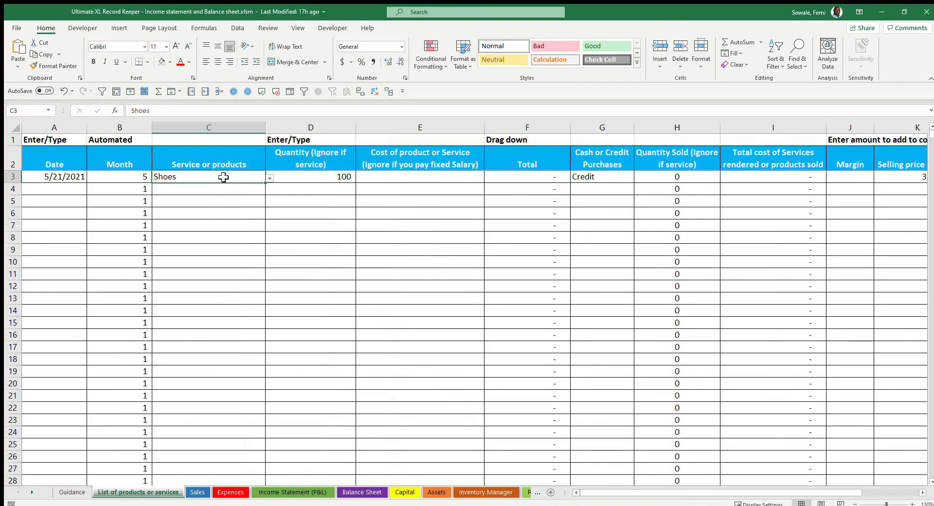
click(325, 180)
click(392, 176)
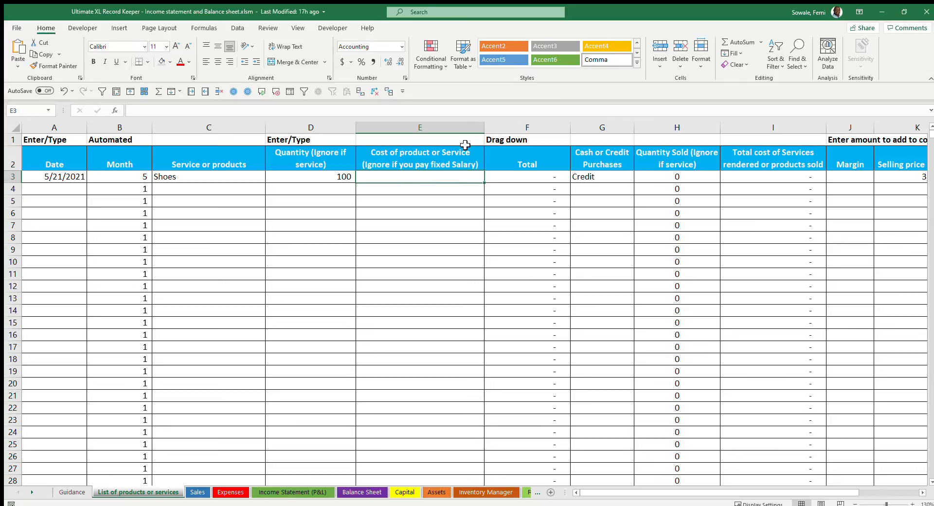
text(3000)
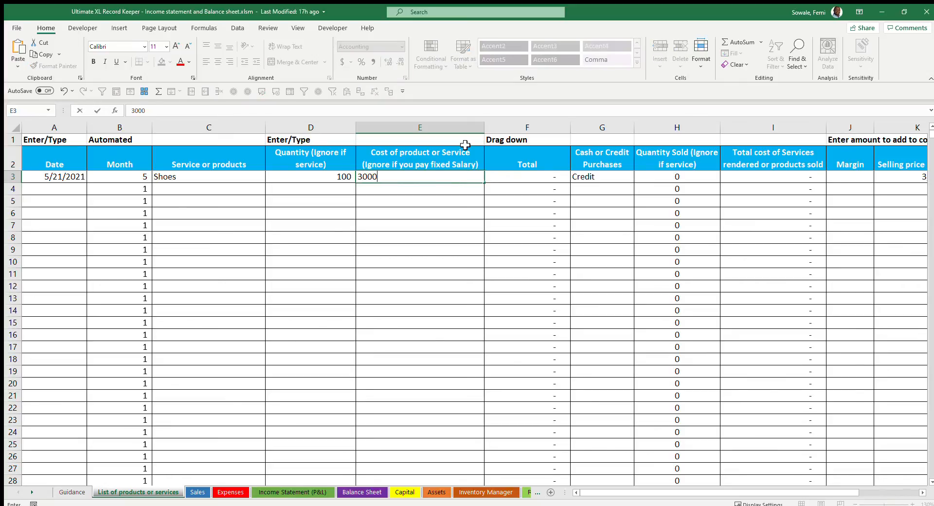
key(Return)
Mark the Shoes purchase as Cash in G3 and return to the Balance Sheet.
key(Up)
key(Right)
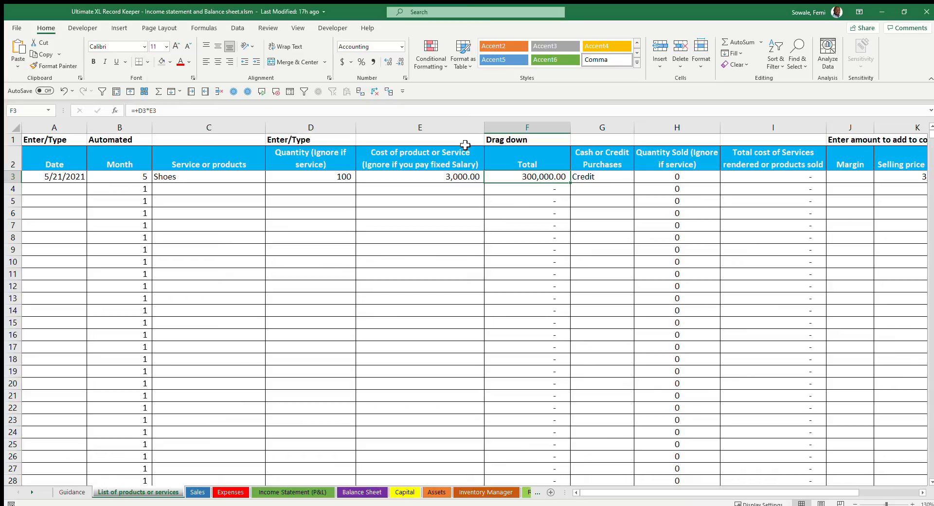
key(Right)
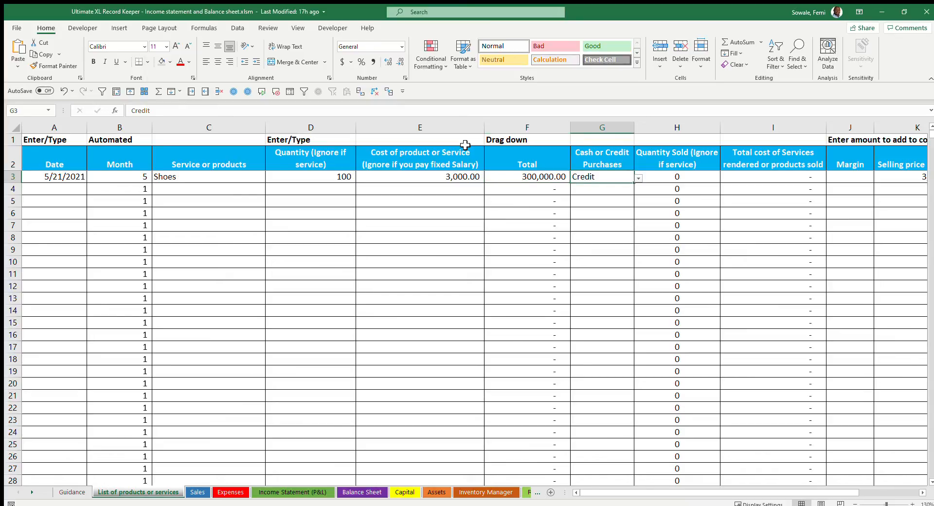
click(638, 178)
click(630, 187)
click(362, 492)
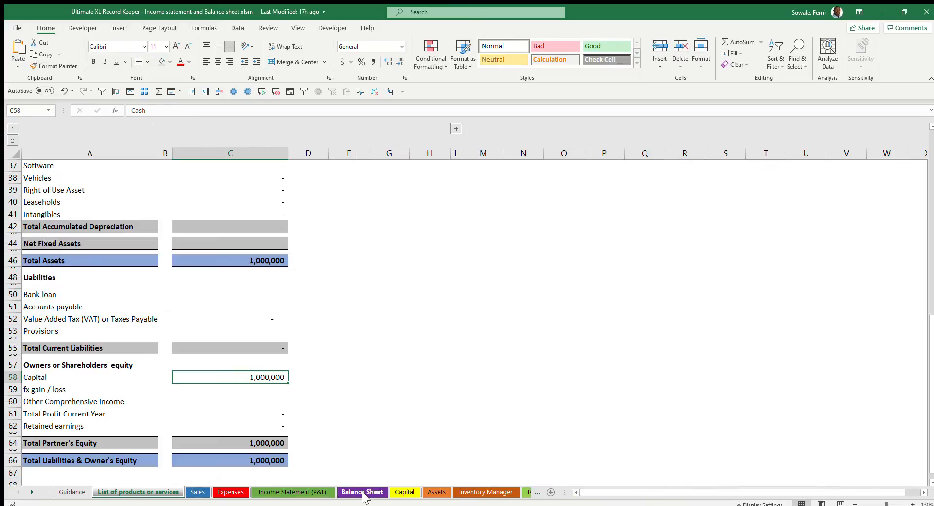
Confirm Cash/Bank shows 700,000 and Inventory 300,000, then return to the product list.
scroll(290, 263, up, 10)
click(277, 242)
click(319, 274)
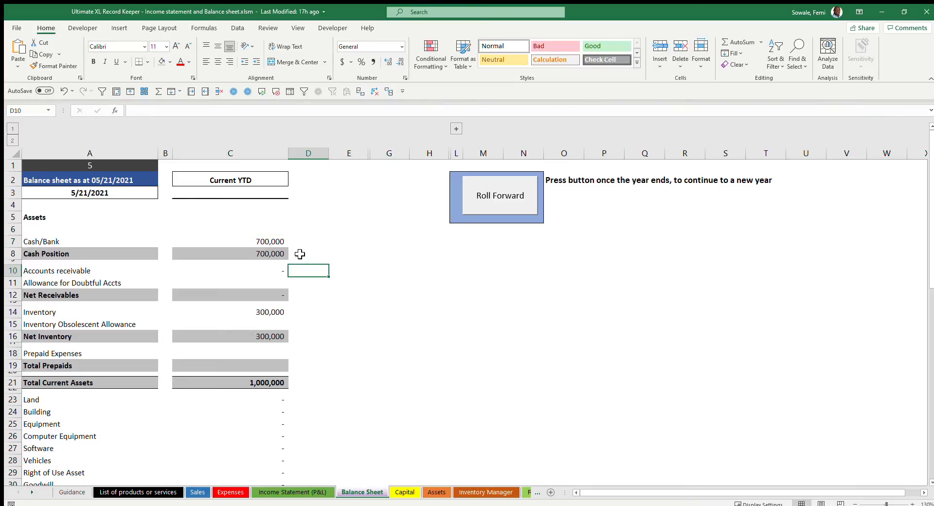
click(280, 314)
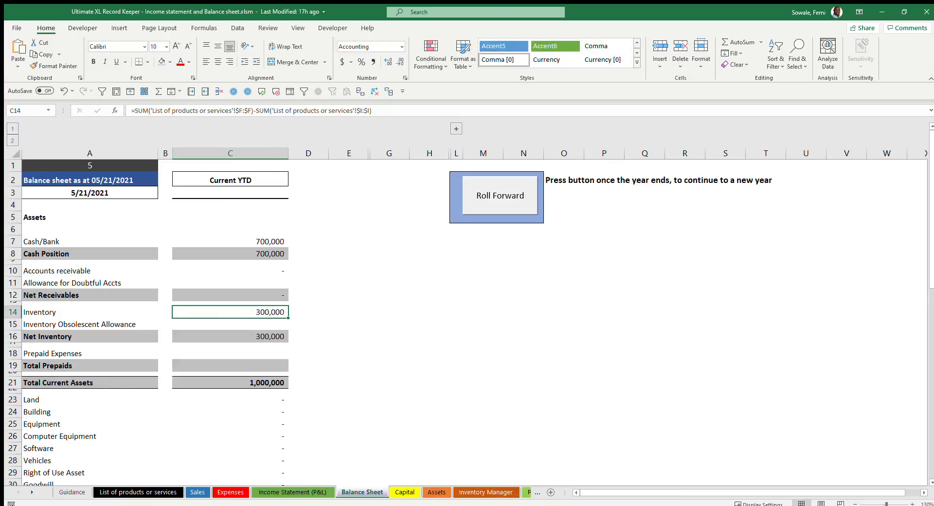
click(143, 495)
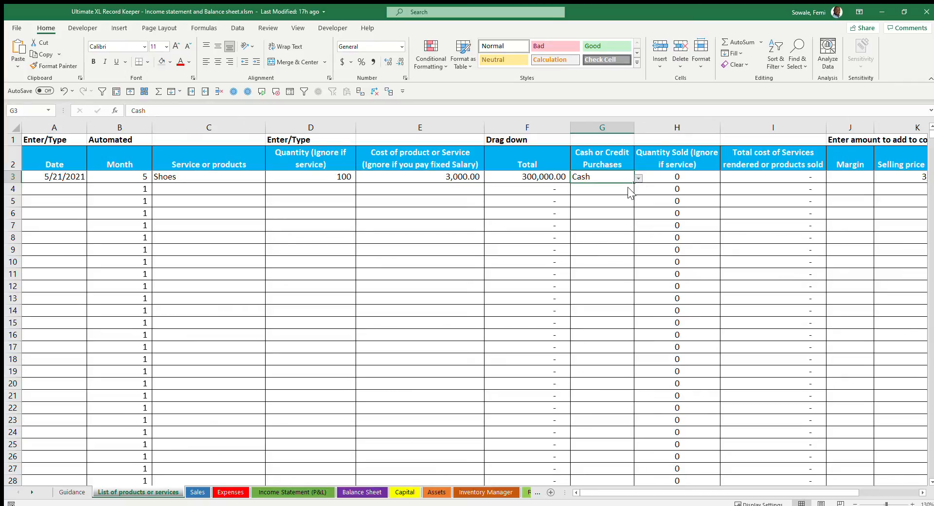
Switch the Shoes payment type in G3 back to Credit and revisit the Balance Sheet.
click(624, 195)
click(339, 179)
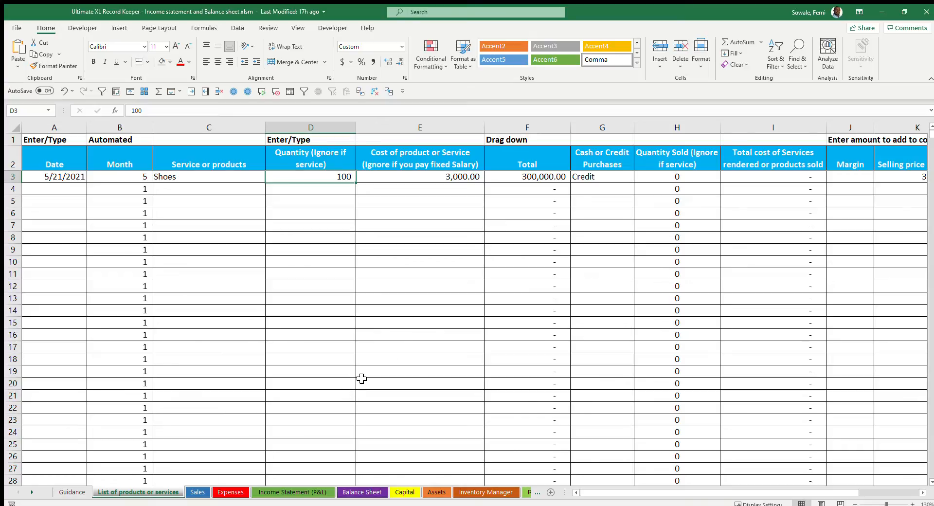
click(362, 492)
Inspect the Cash/Bank, Inventory and Accounts payable (300,000) formulas, then go to the product list.
click(274, 240)
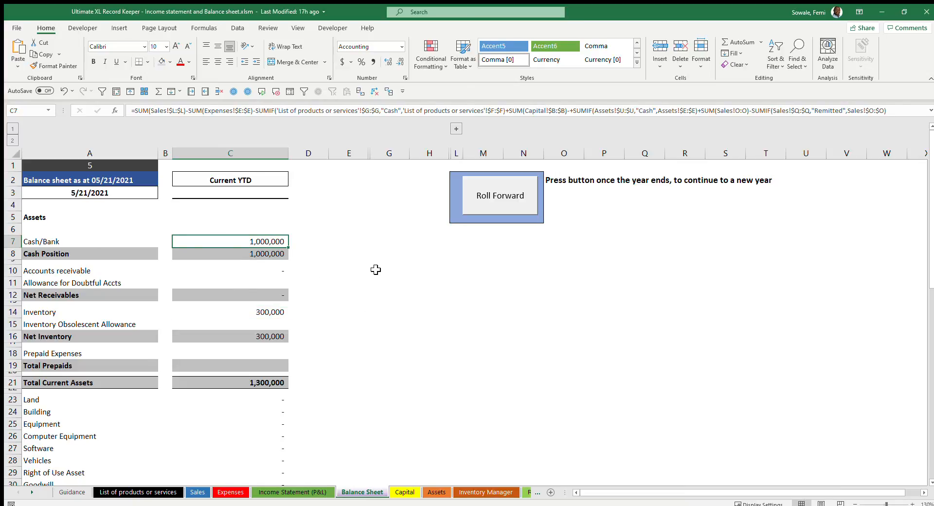
scroll(351, 275, down, 1)
click(273, 275)
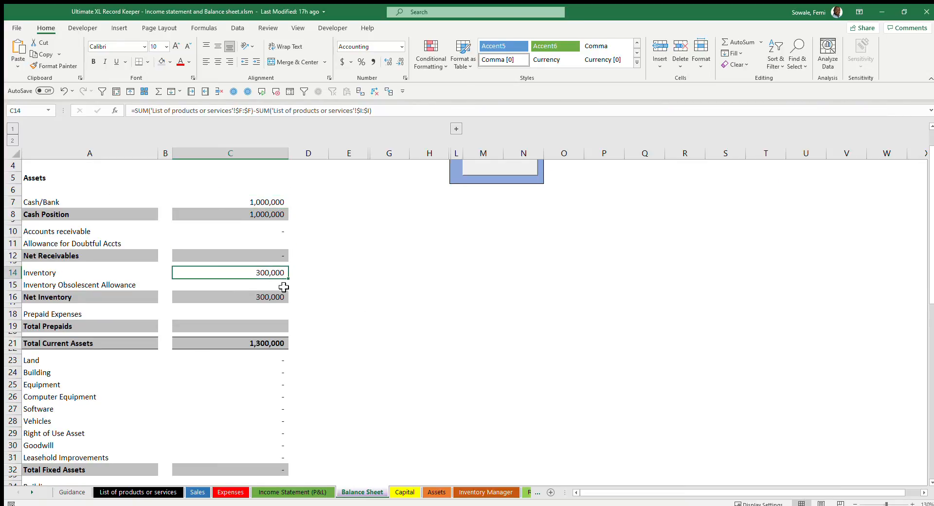
scroll(314, 285, down, 11)
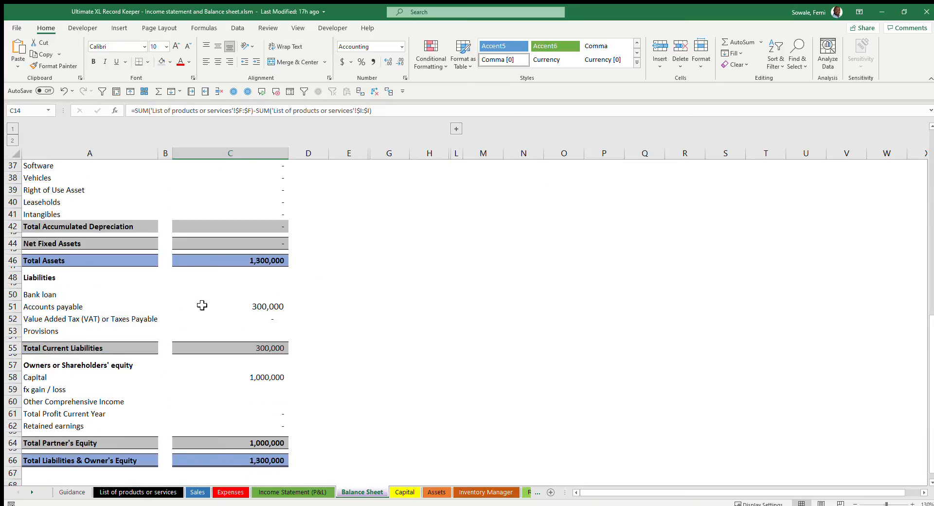
click(275, 310)
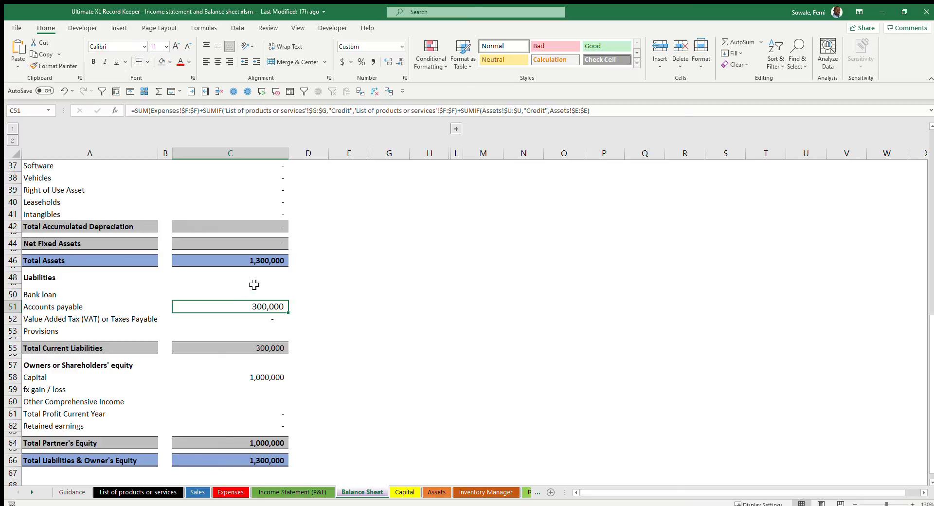
click(153, 491)
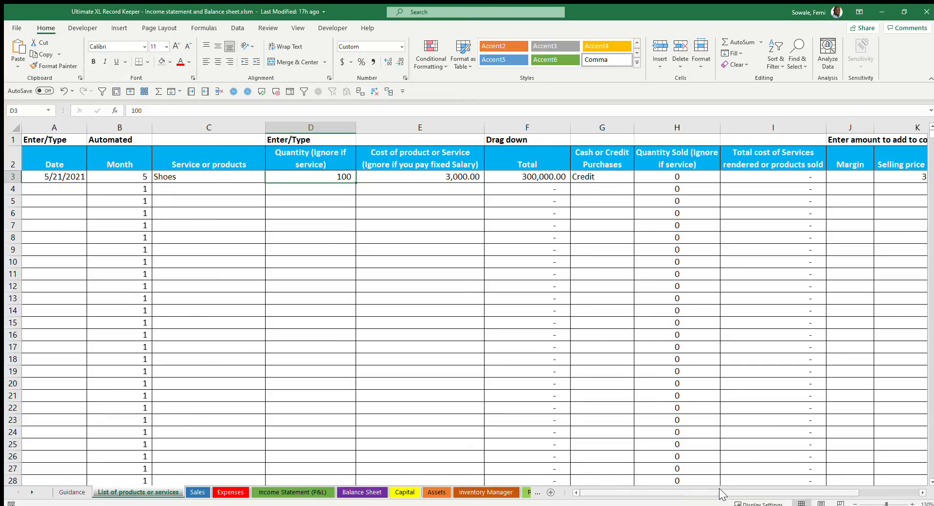
drag(720, 492, 818, 502)
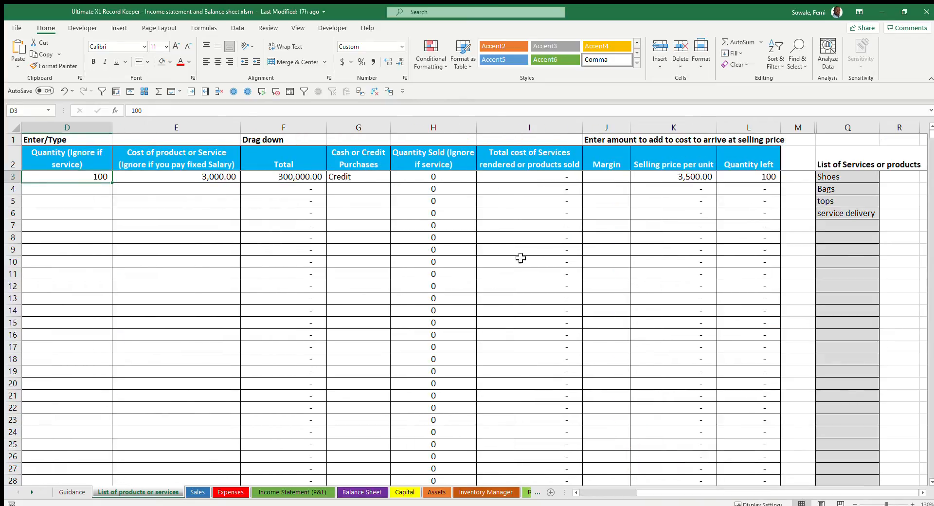
click(222, 176)
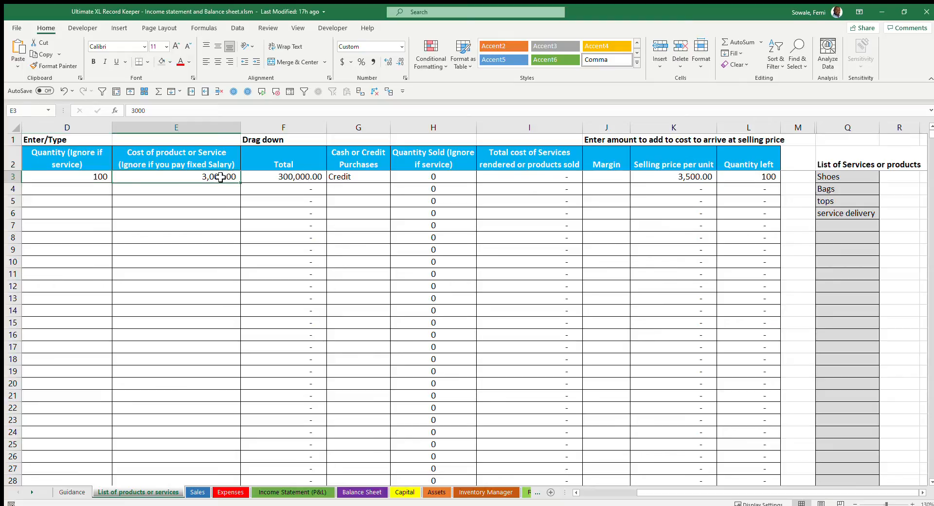
click(680, 177)
click(604, 178)
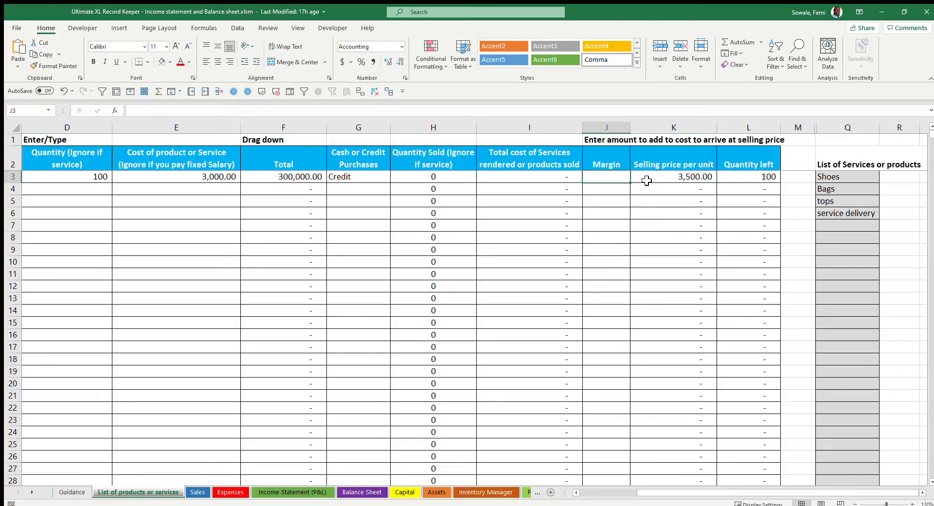
click(686, 179)
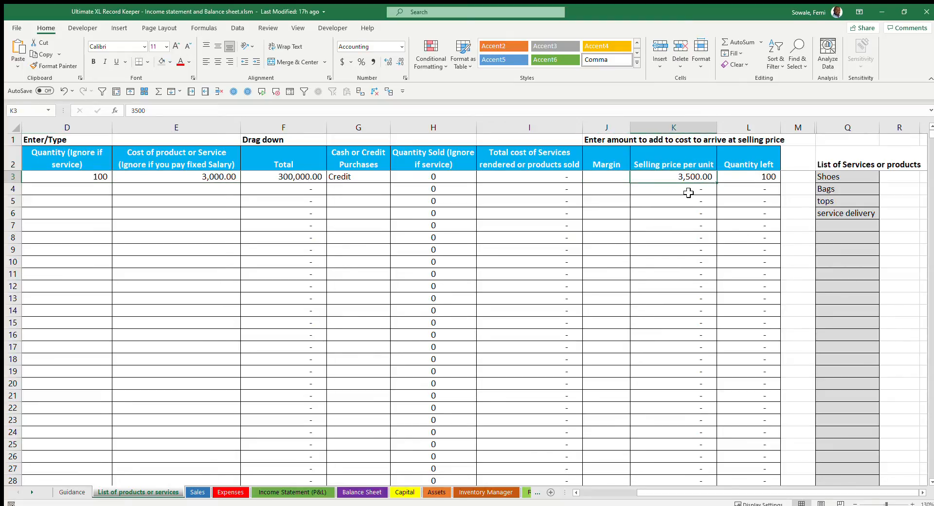
click(613, 177)
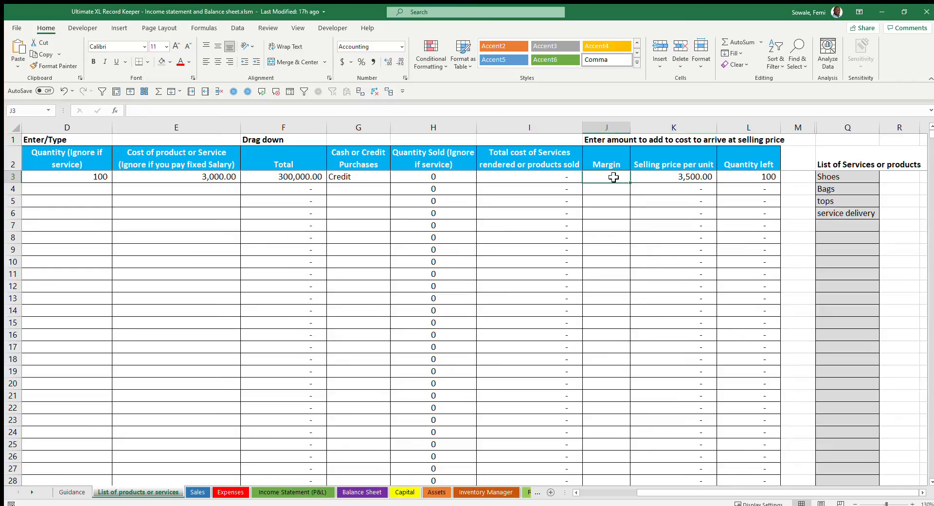
click(679, 179)
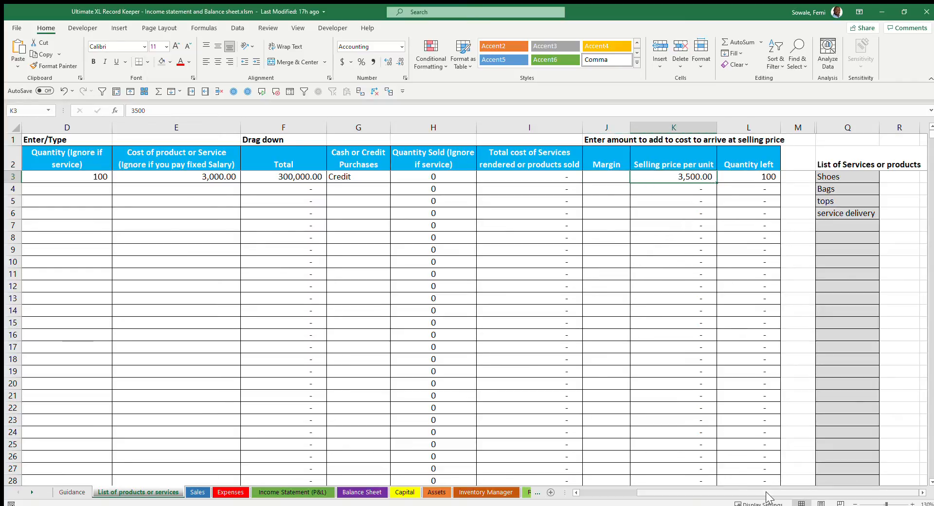
drag(769, 493, 713, 492)
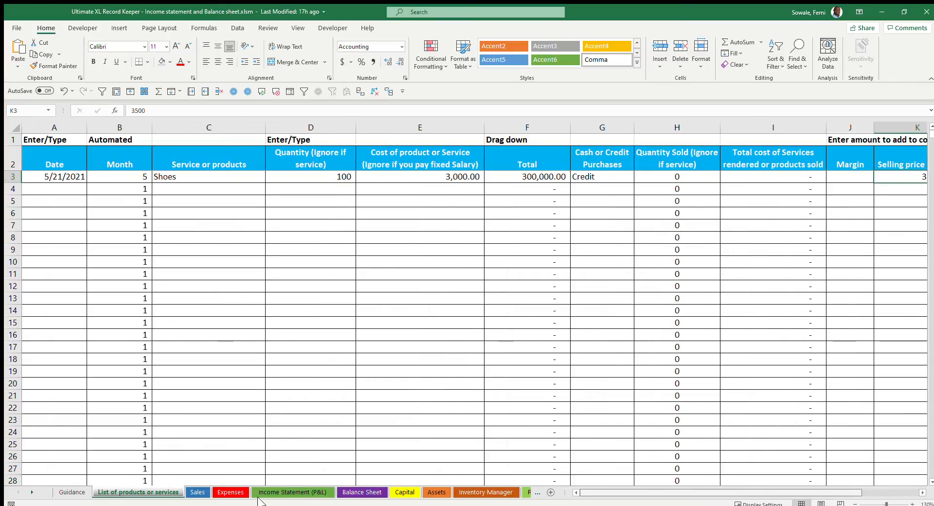
click(73, 189)
Add a Bags row dated 5/21/2021 with 50 units at 1,500 each.
click(77, 177)
key(ctrl+c)
click(62, 189)
key(ctrl+v)
click(226, 191)
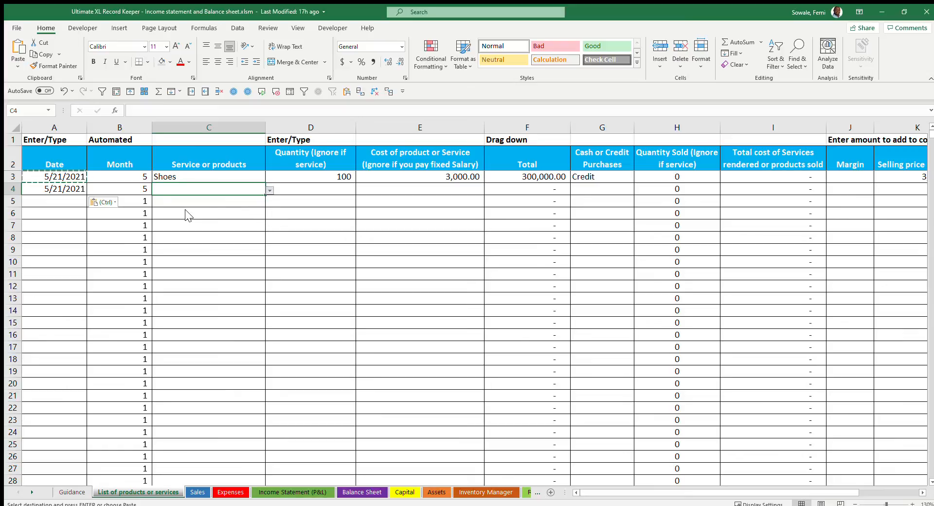
text(Bags)
click(317, 191)
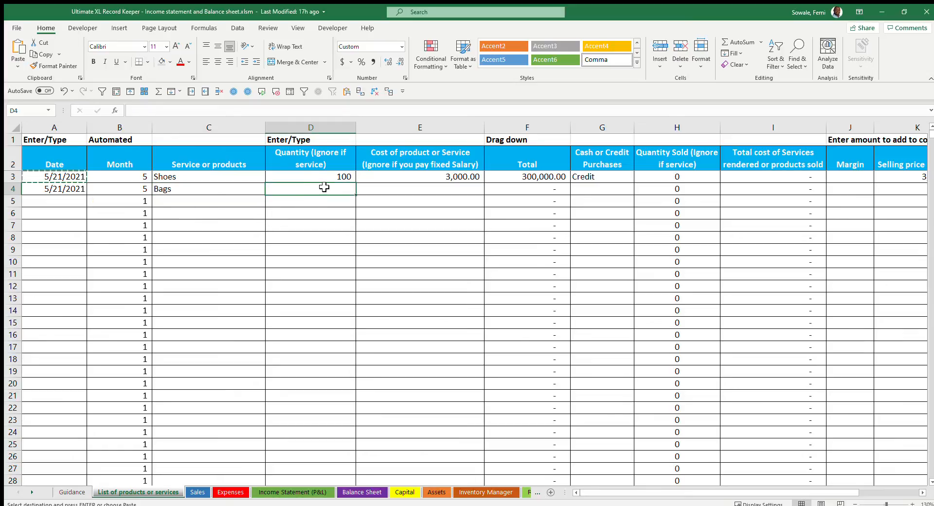
text(50)
key(Tab)
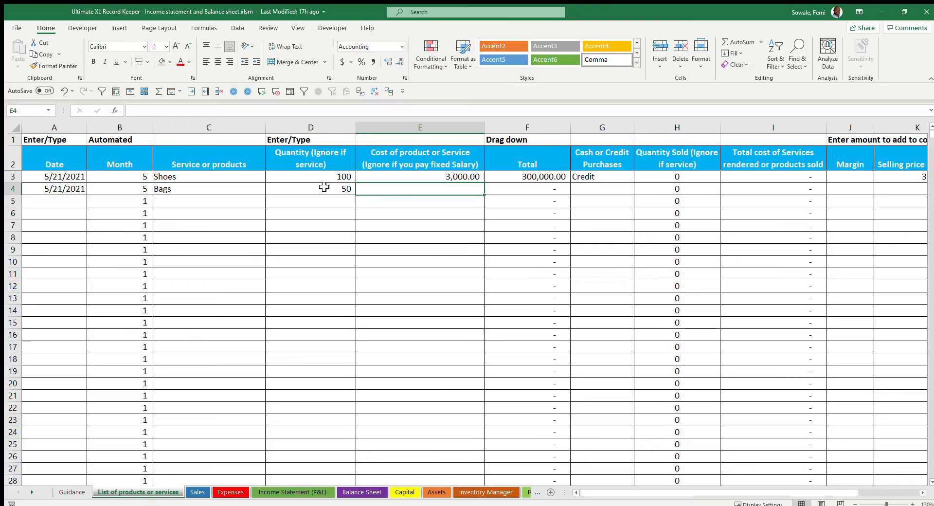
text(1,500)
key(Tab)
key(Tab)
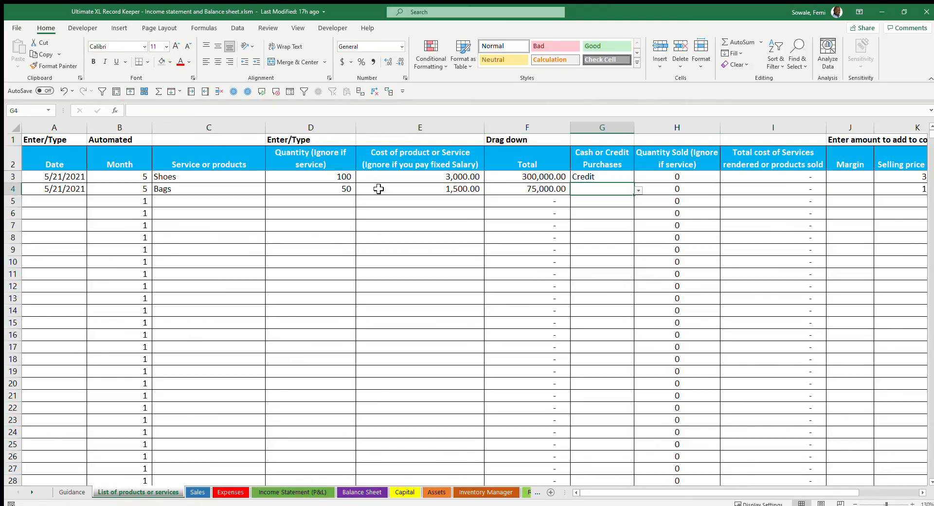
Set the Bags payment type to Cash and margin to 500, giving a 2,000 selling price.
click(644, 193)
click(616, 189)
text(Cash)
click(682, 191)
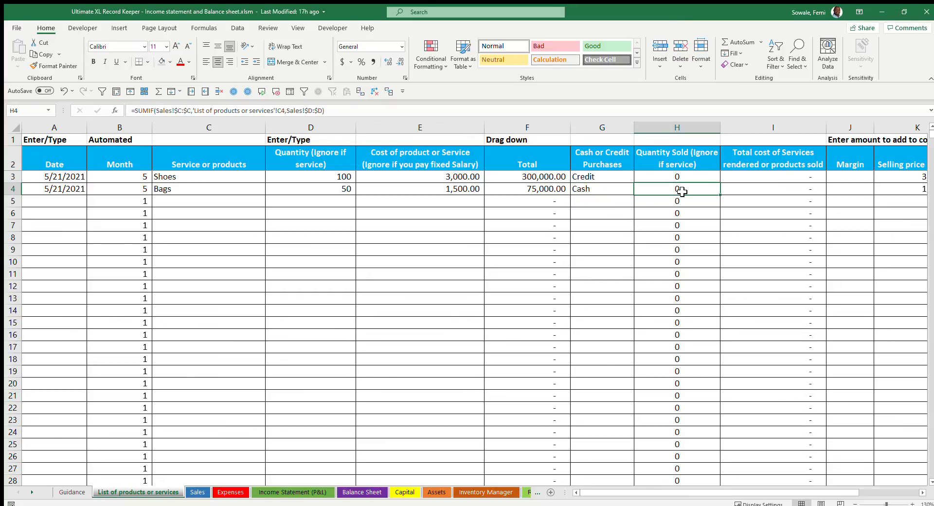
key(Right)
key(Right)
scroll(682, 191, right, 3)
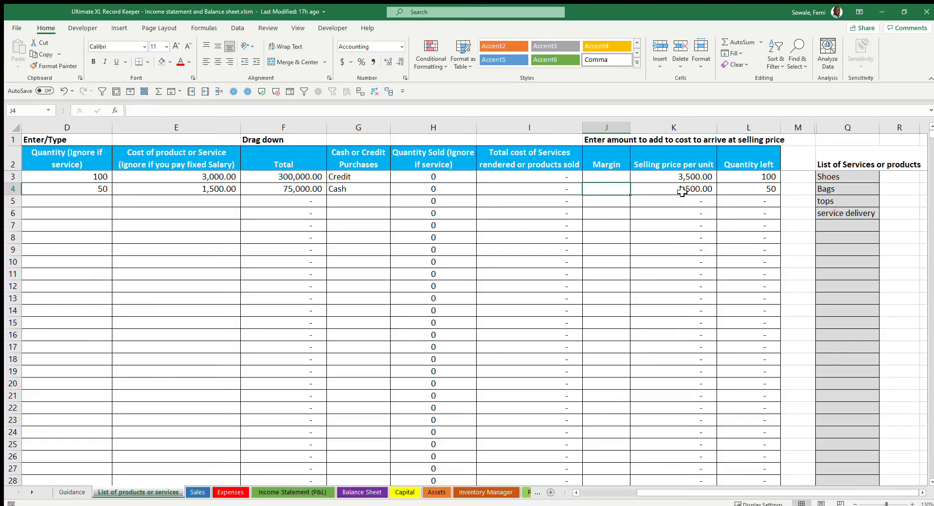
text(500)
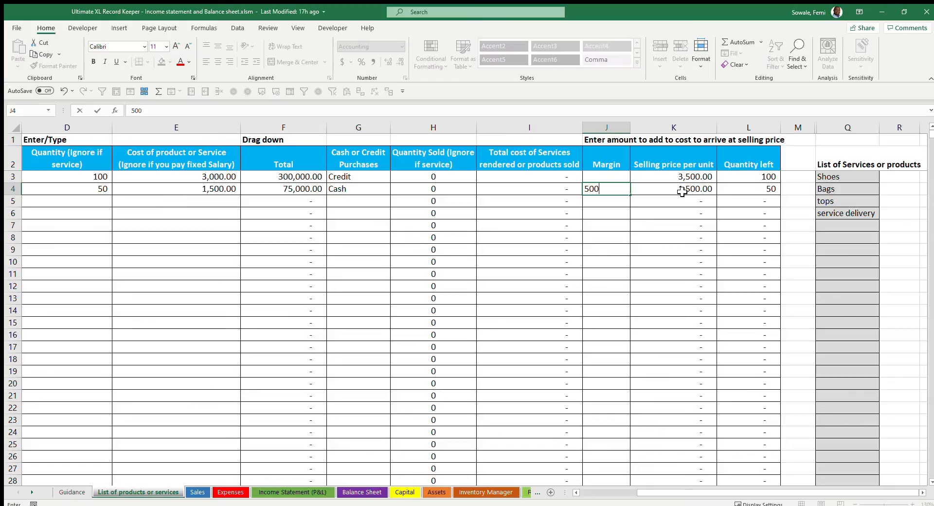
key(Return)
click(689, 189)
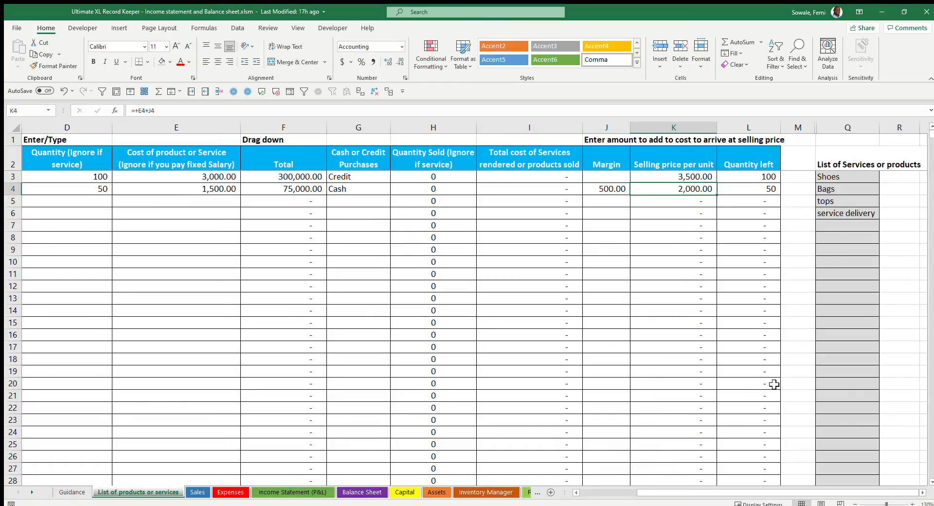
drag(706, 492, 647, 493)
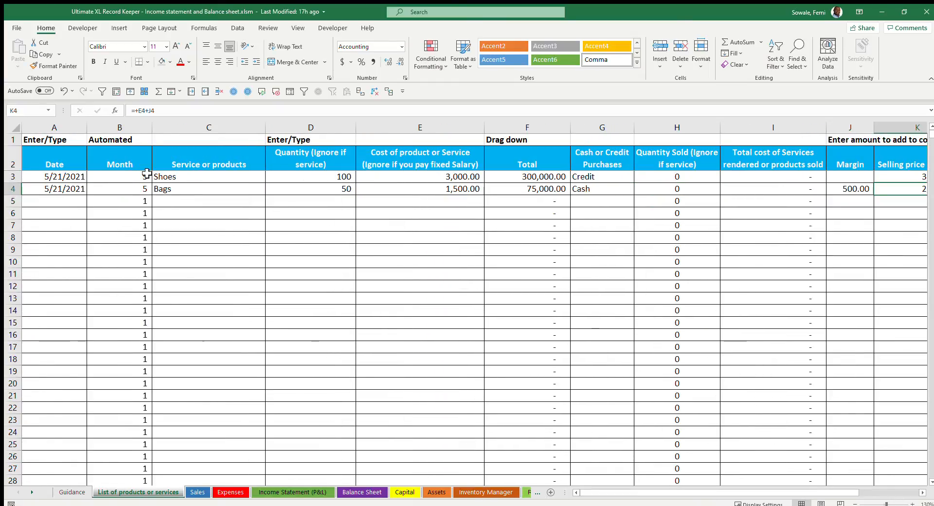
Copy the Bags row's 5/21/2021 date for the next purchase row.
click(78, 189)
key(ctrl+c)
click(64, 200)
Add a tops row with the pasted date, 50 units at 2,000 each.
key(ctrl+v)
click(233, 201)
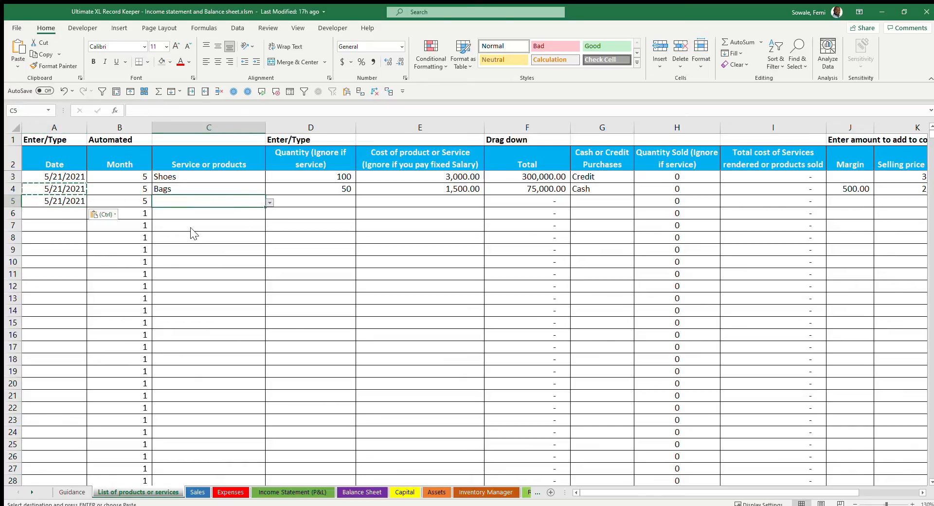
text(tops)
click(327, 202)
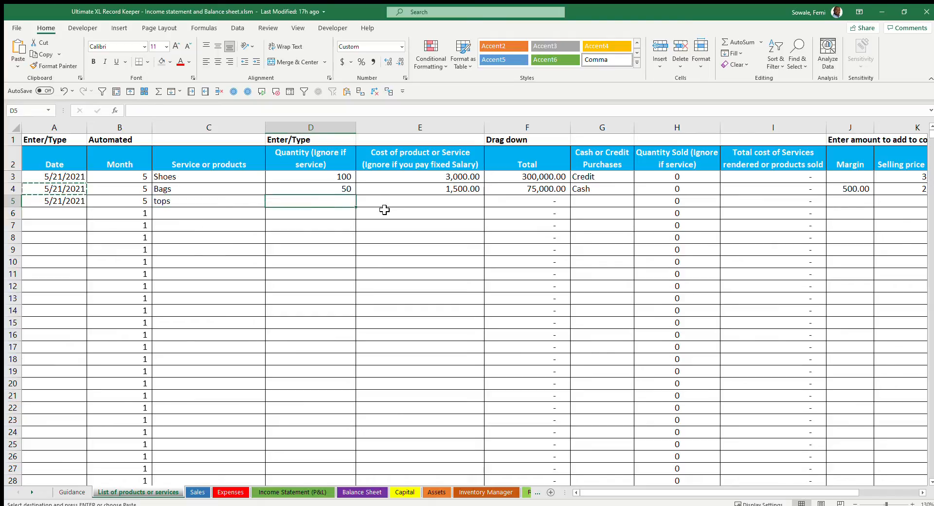
text(50)
key(Tab)
text(20)
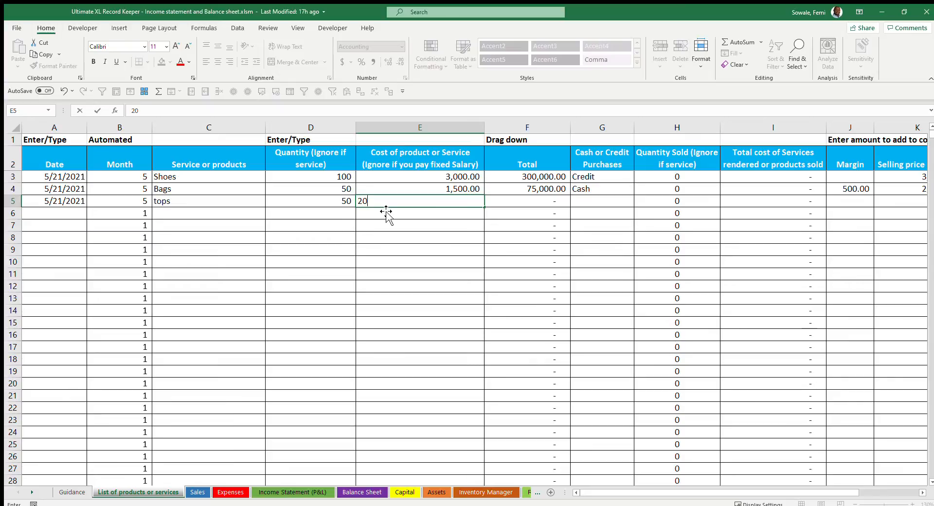
key(Return)
Set the tops payment type to Cash and margin to 750, giving a 2,750 selling price.
key(Up)
key(Right)
key(Right)
key(Right)
key(Right)
key(Left)
key(Left)
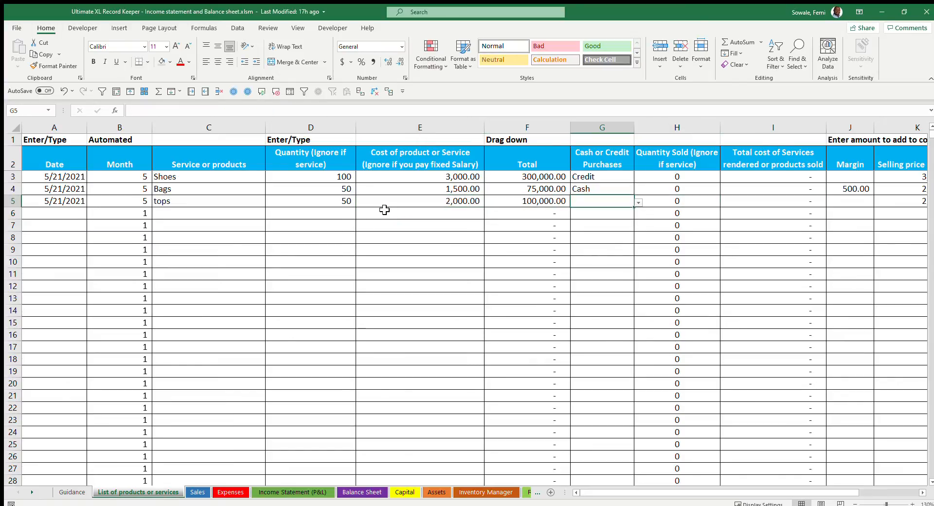
click(638, 202)
click(626, 213)
click(690, 203)
key(Right)
key(Right)
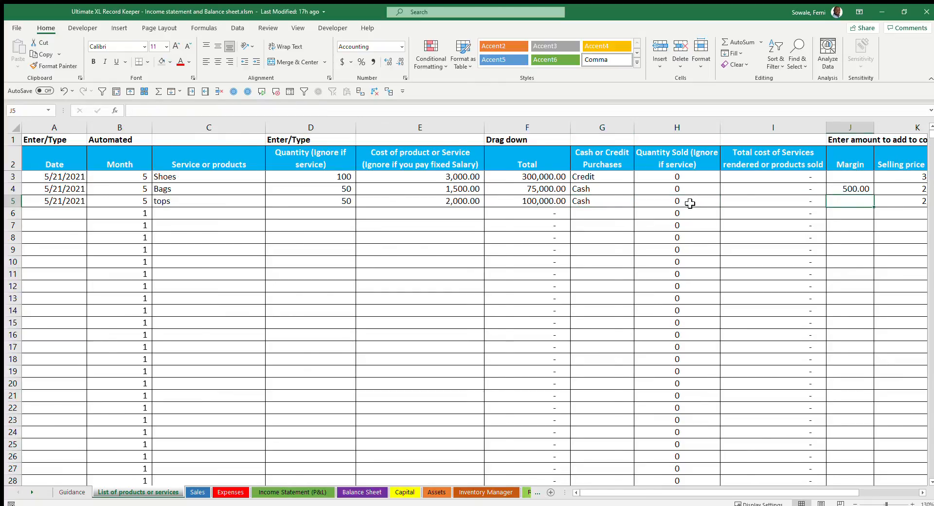
key(Right)
key(Left)
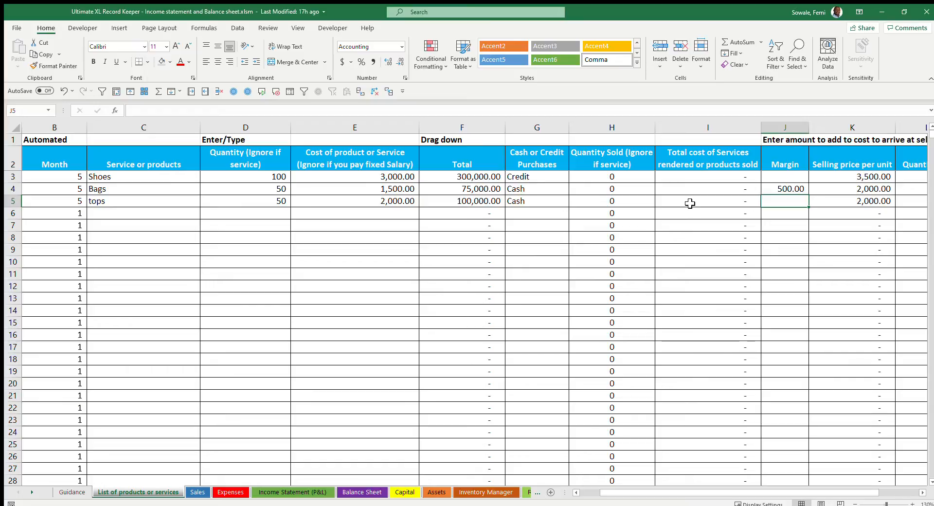
text(7)
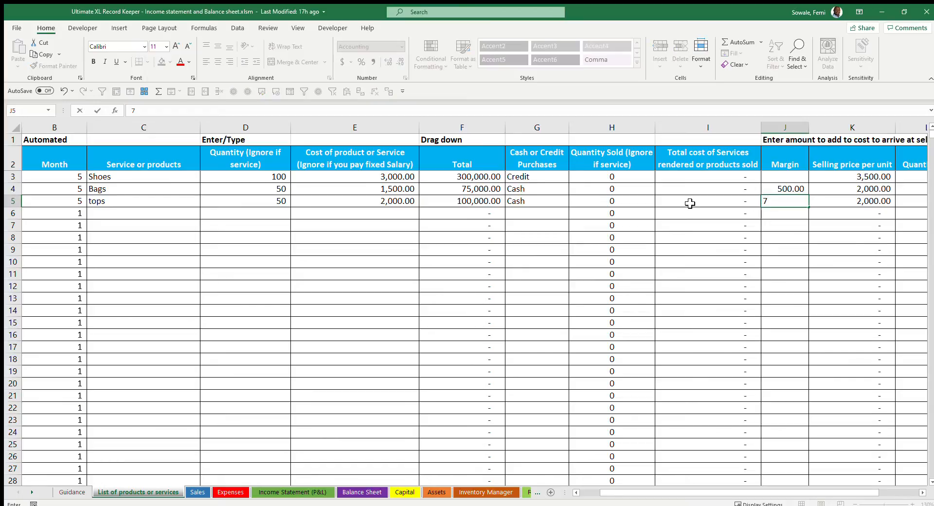
key(ctrl+Return)
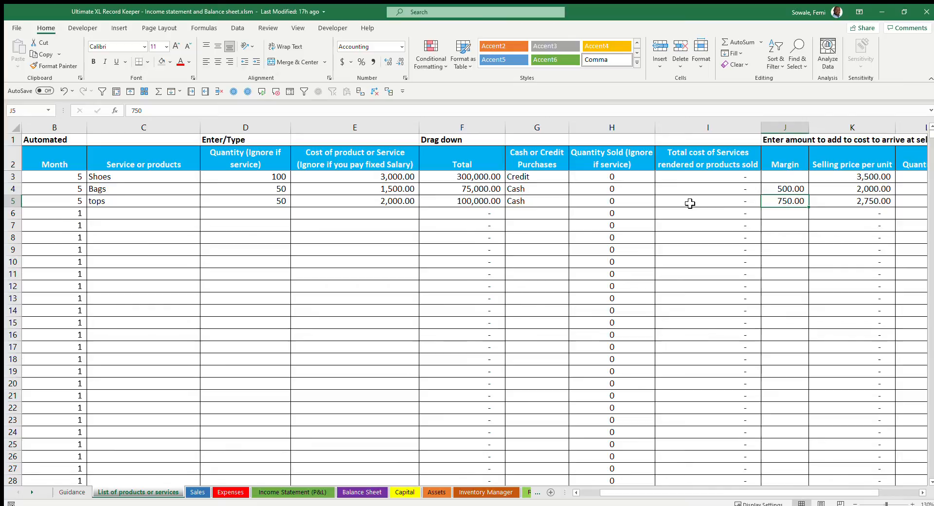
key(Right)
key(Right)
key(Left)
key(Left)
key(Left)
key(Left)
key(Left)
key(Left)
key(Left)
key(Left)
key(Left)
key(Left)
key(Left)
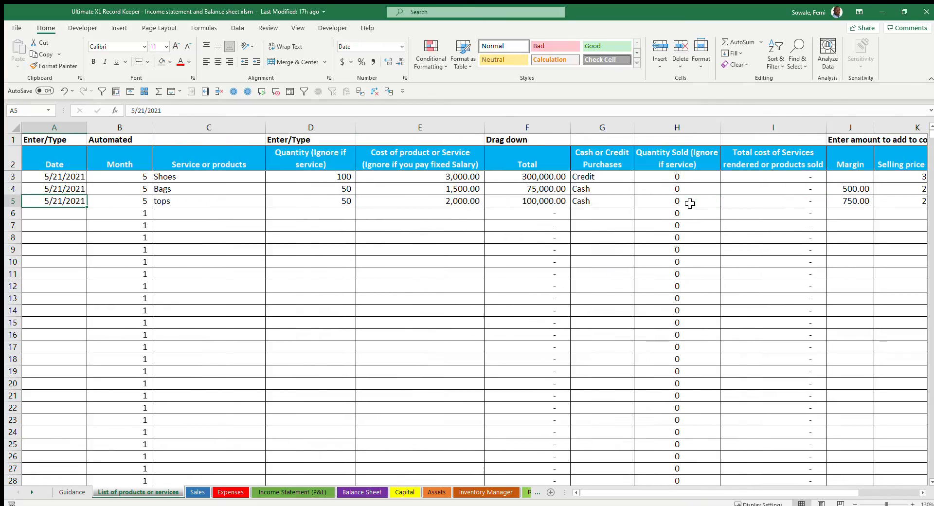
Add a fourth row dated 5/21/2021 for the product 'service delivery'.
key(ctrl+c)
click(57, 214)
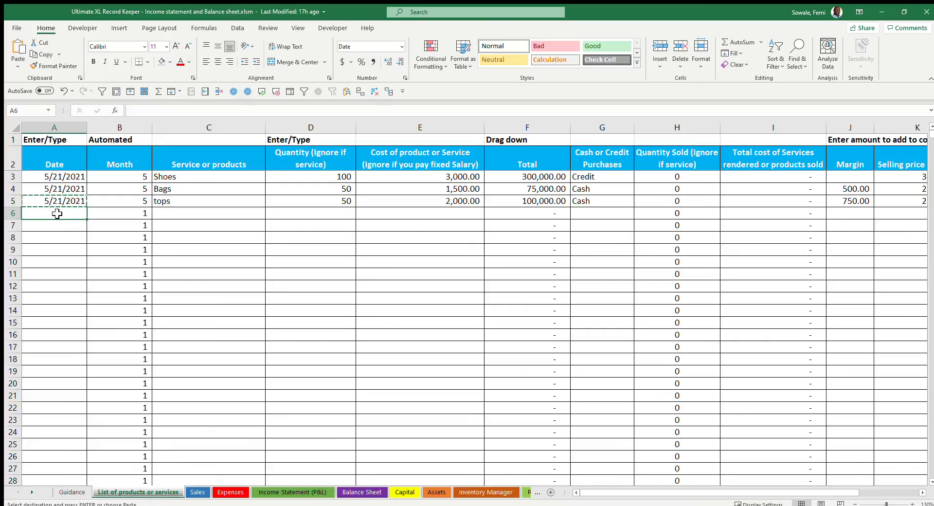
key(ctrl+v)
click(235, 213)
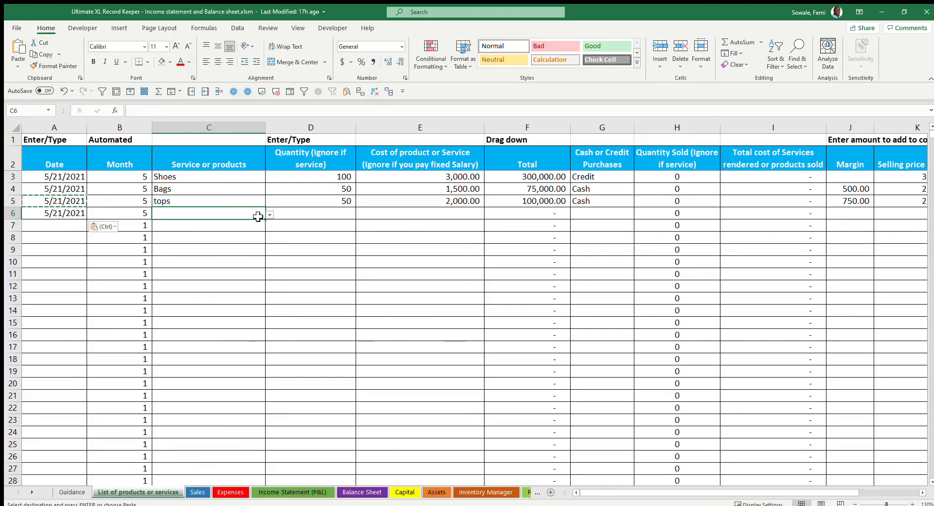
text(service delivery)
click(322, 214)
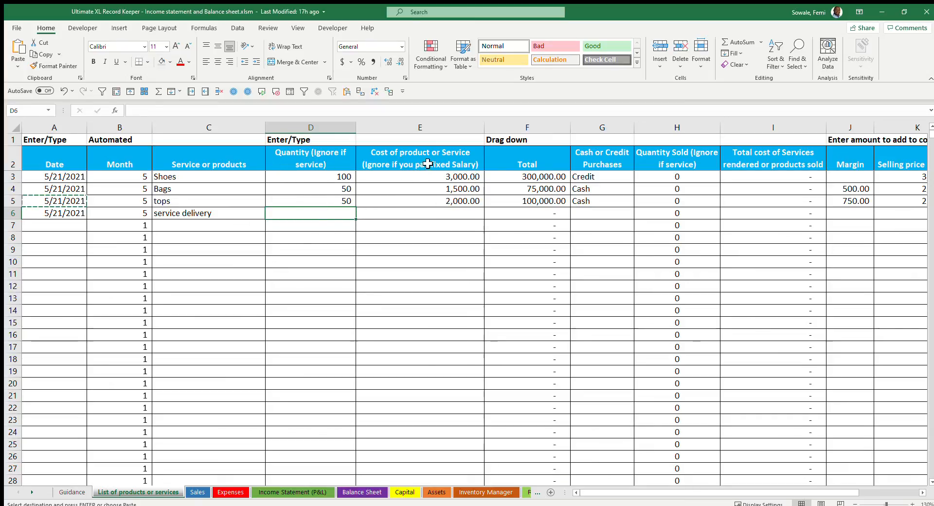
Enter a 3,000 cost for service delivery in E6.
click(420, 216)
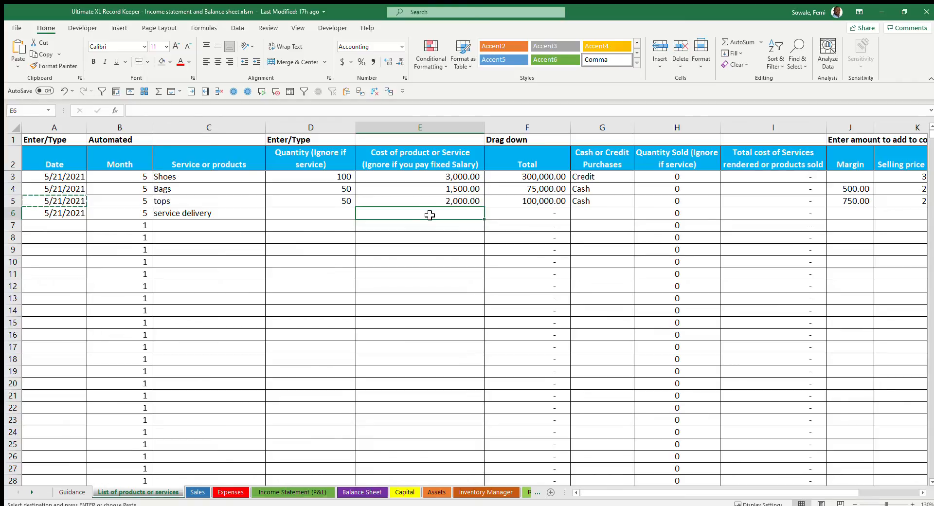
text(30)
key(Tab)
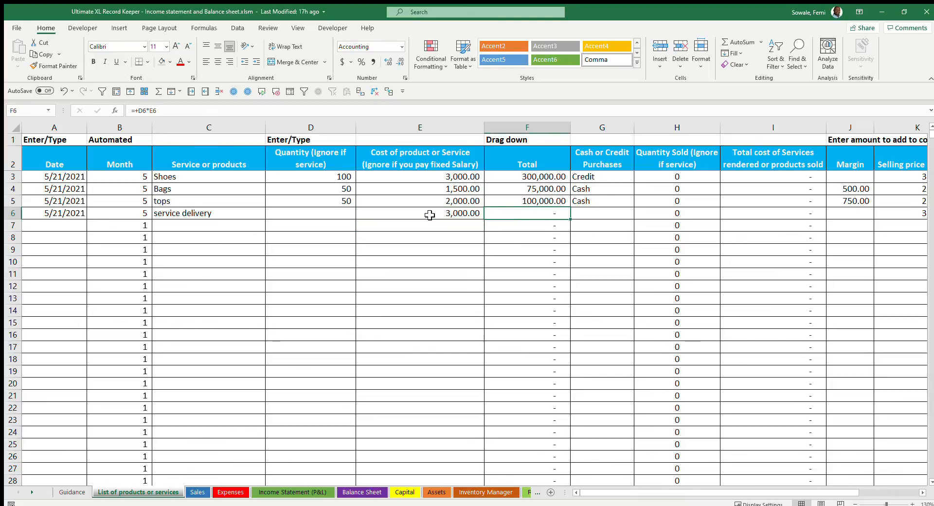
key(Tab)
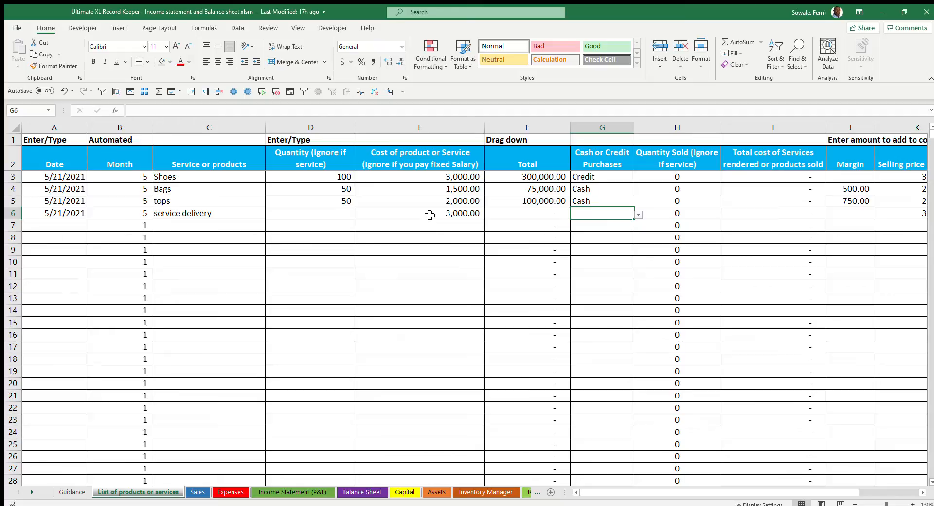
key(Tab)
key(Tab)
key(Tab)
key(Tab)
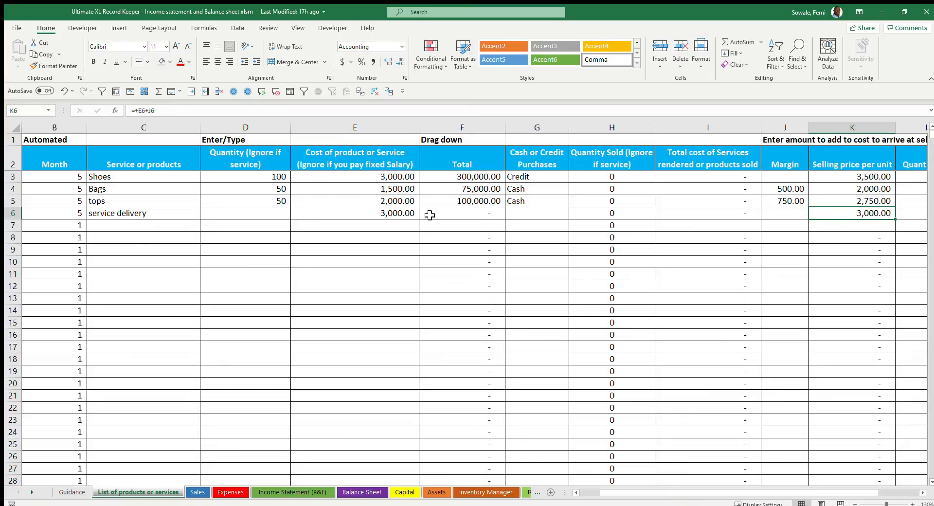
Leave margin J6 empty and set a 4,000 selling price in K6.
key(Left)
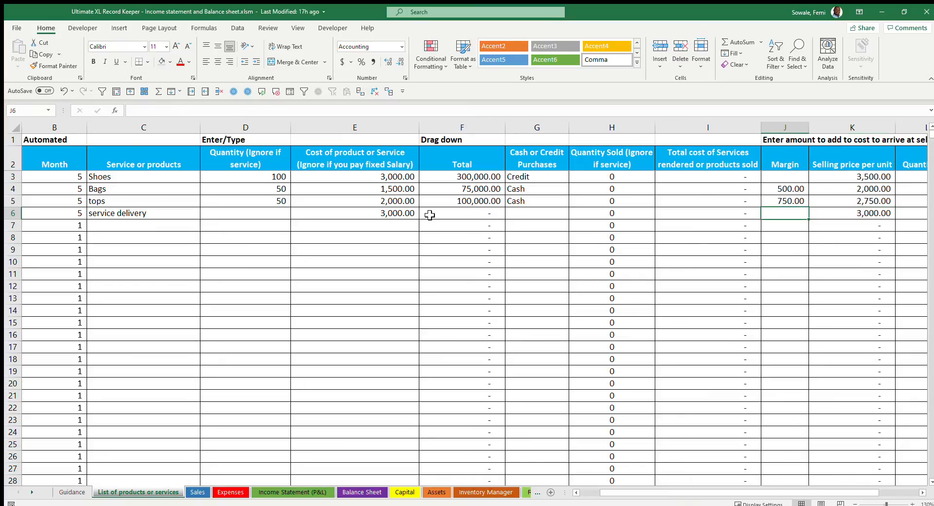
text(1)
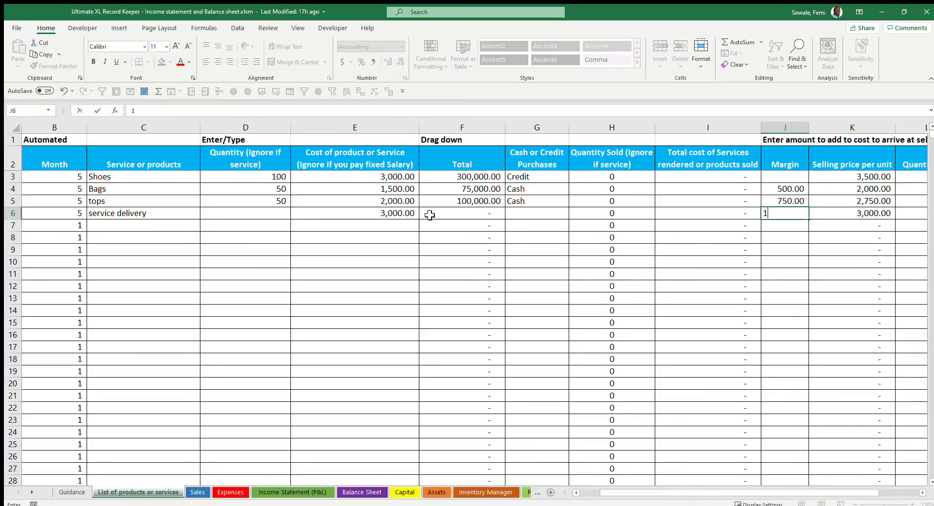
key(Escape)
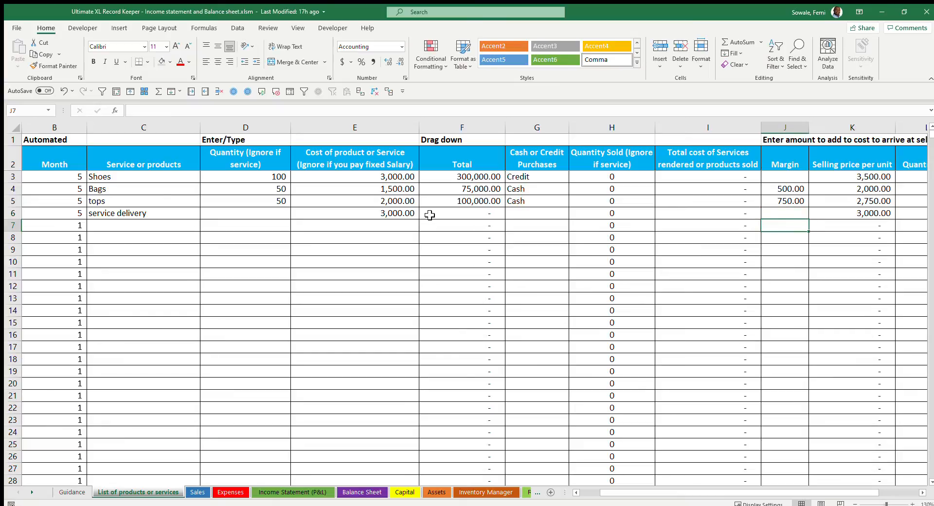
key(Right)
text(4)
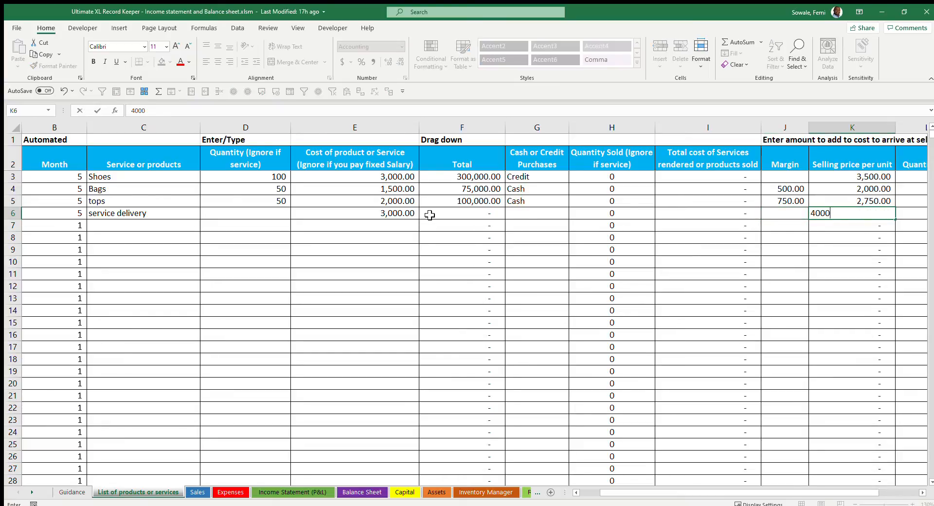
key(Return)
key(Up)
key(Right)
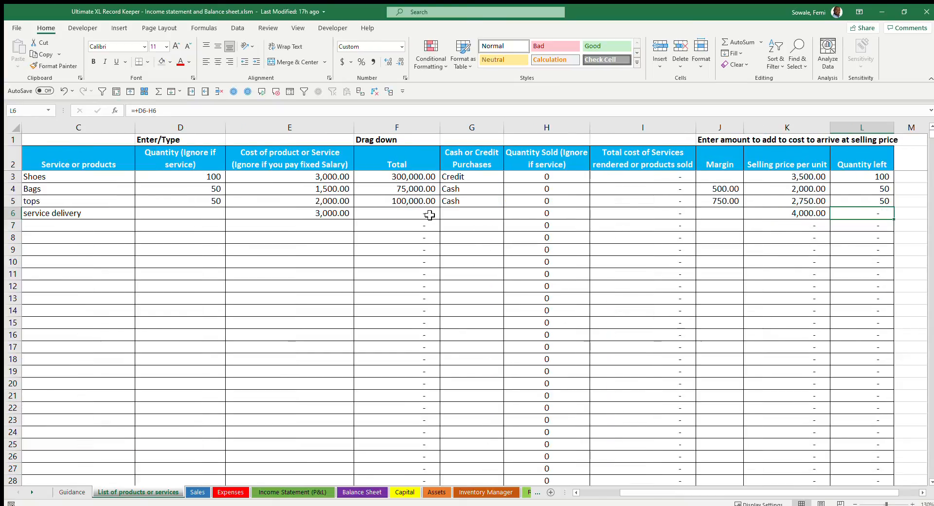
key(Left)
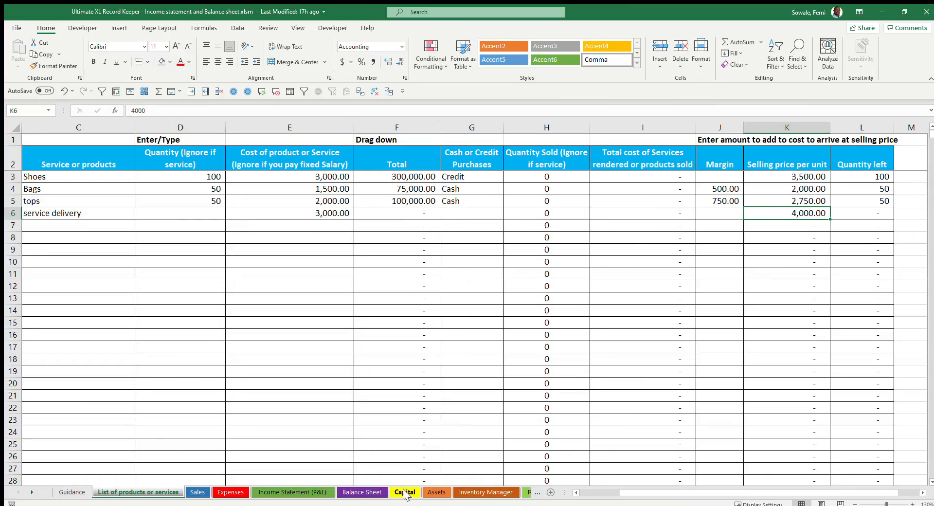
Verify the Balance Sheet's Cash/Bank in C7 reads 825,000, then switch to the Assets sheet.
click(369, 492)
scroll(331, 316, up, 4)
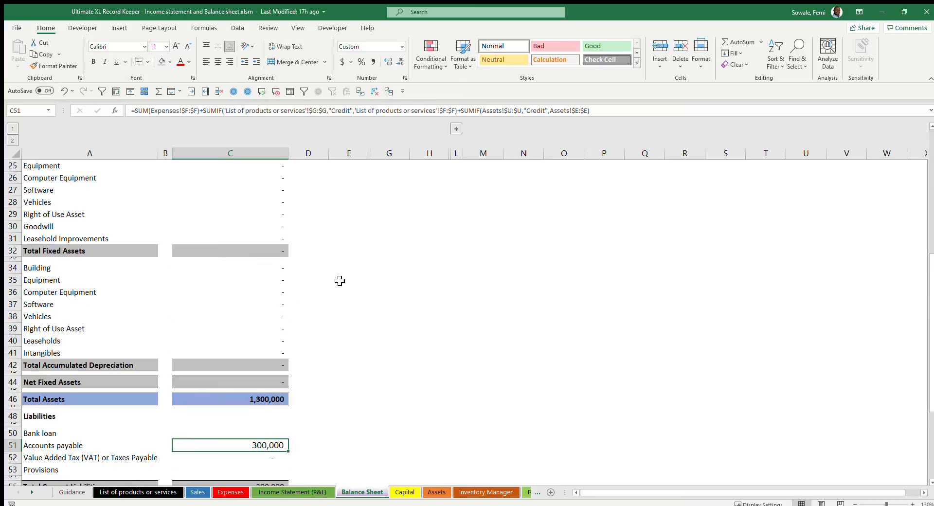
scroll(340, 281, up, 8)
click(269, 242)
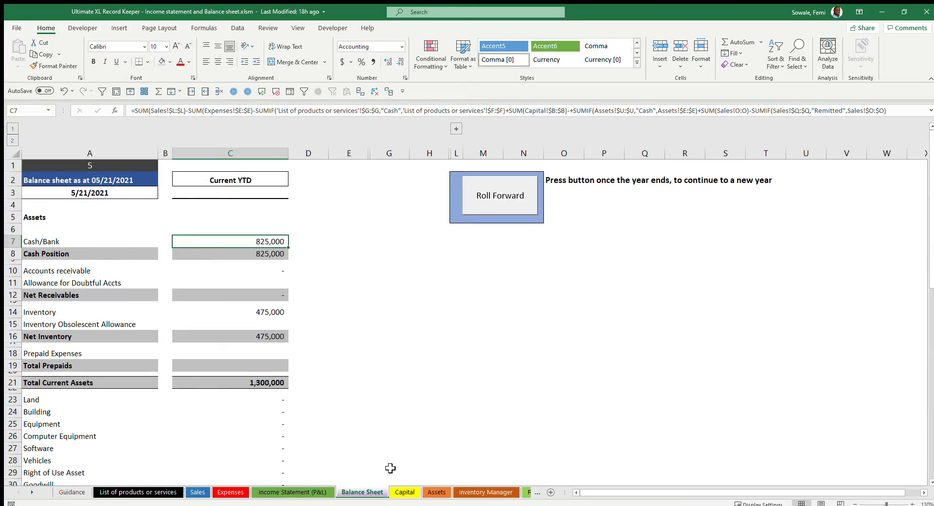
click(436, 493)
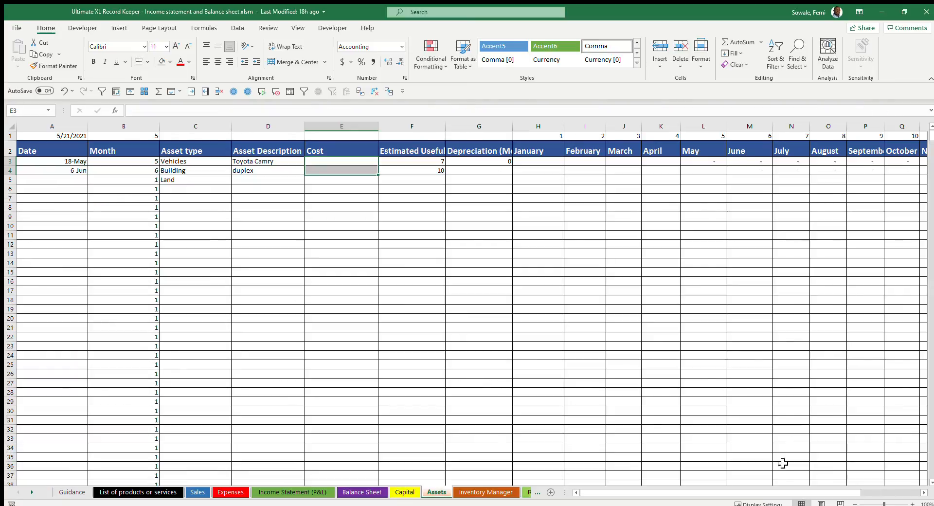
Date the first asset 5/21/2021 and describe it as Suzuki Bike.
click(79, 163)
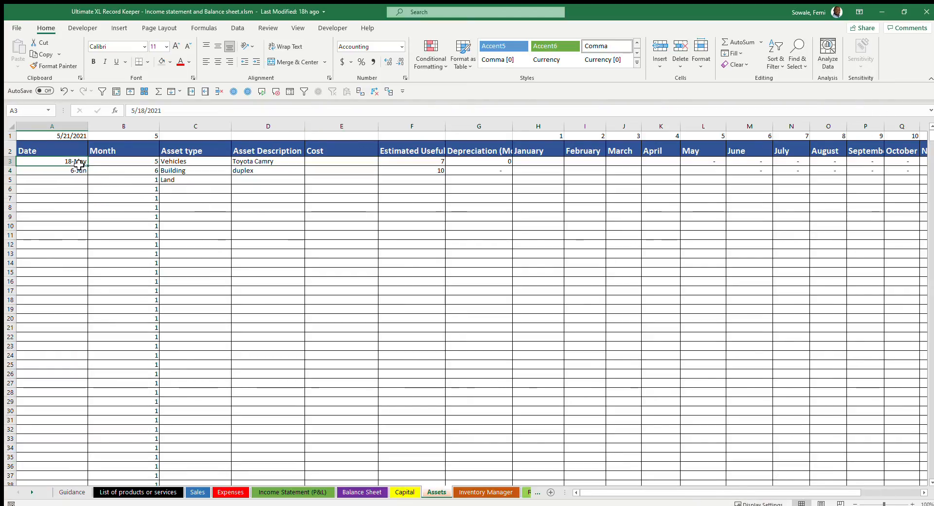
text(5/)
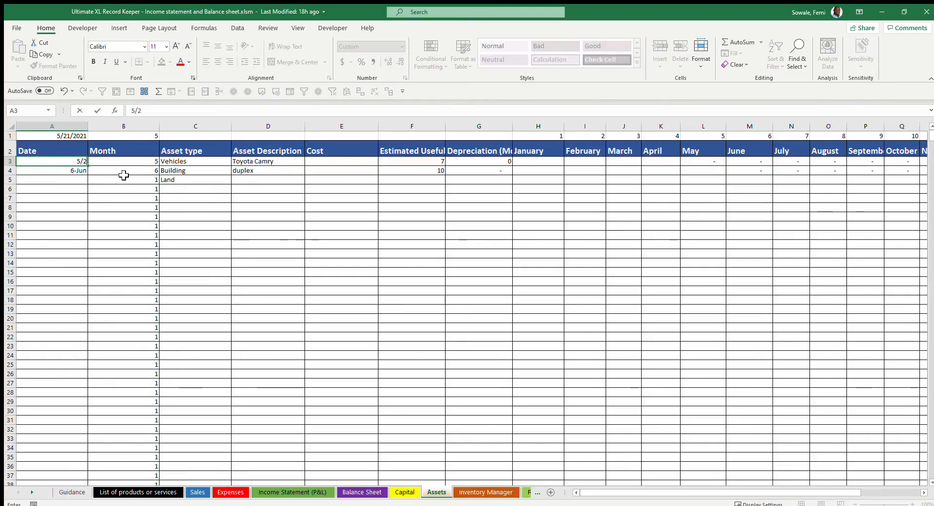
text(21/2021)
key(Return)
key(Up)
key(Right)
key(Right)
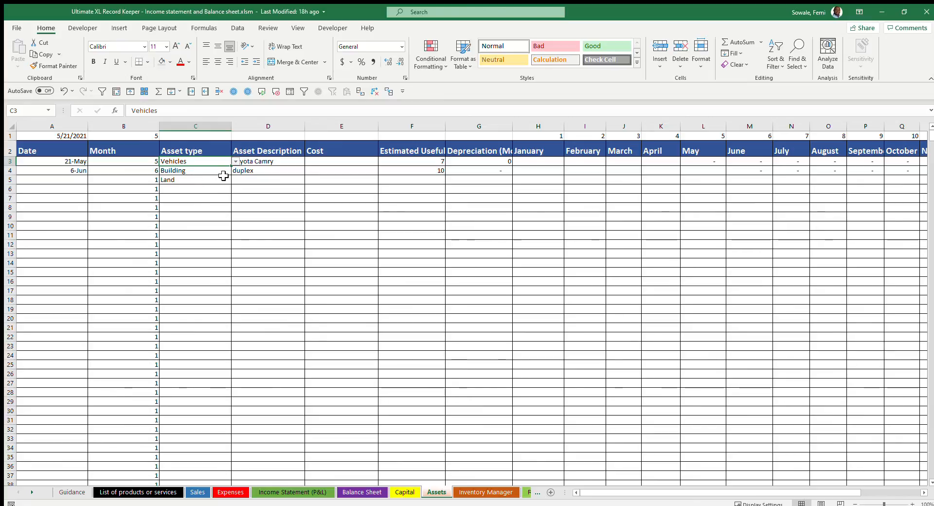
click(257, 162)
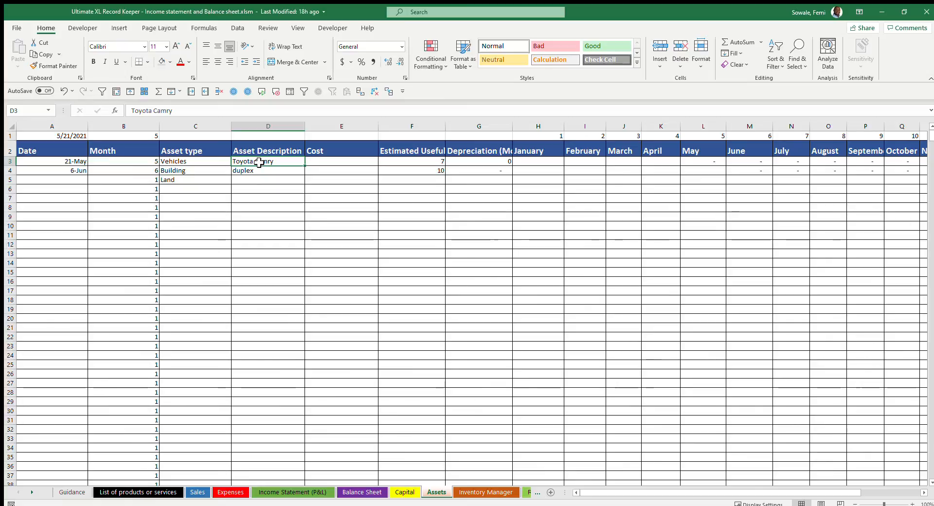
text(Suzuki Bike)
key(ctrl+Return)
Clear the duplex description and the Building and Land asset types below it.
key(Down)
key(Delete)
key(Left)
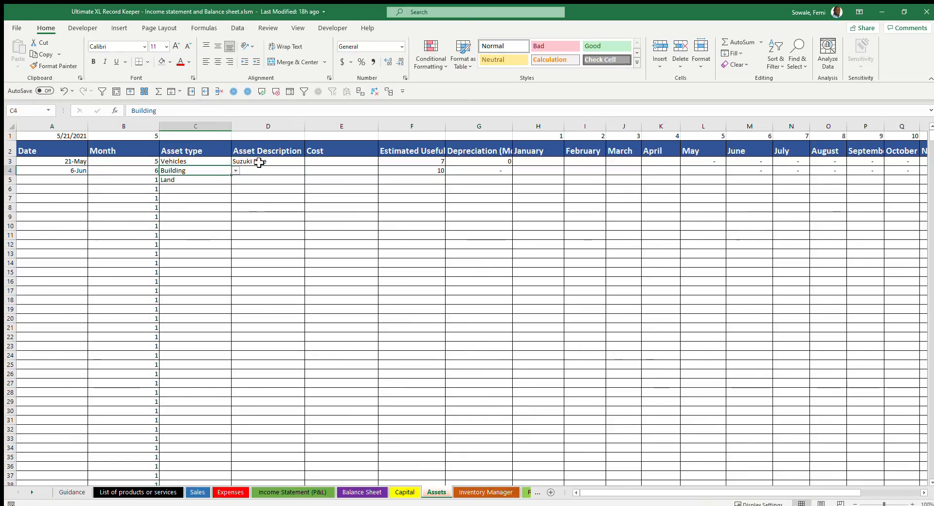
key(Delete)
key(Down)
key(Delete)
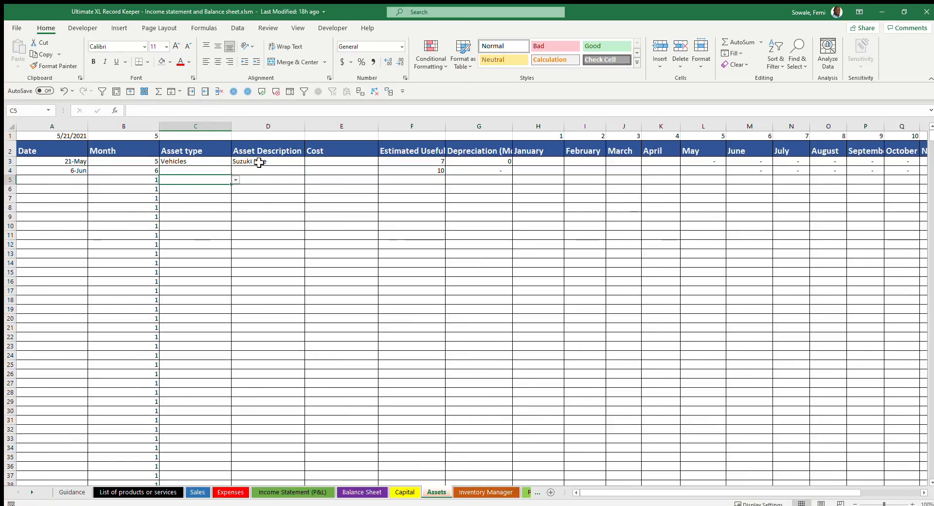
Enter 300,000 as the Suzuki Bike's cost.
key(Right)
key(Right)
key(Up)
key(Up)
text(300,000)
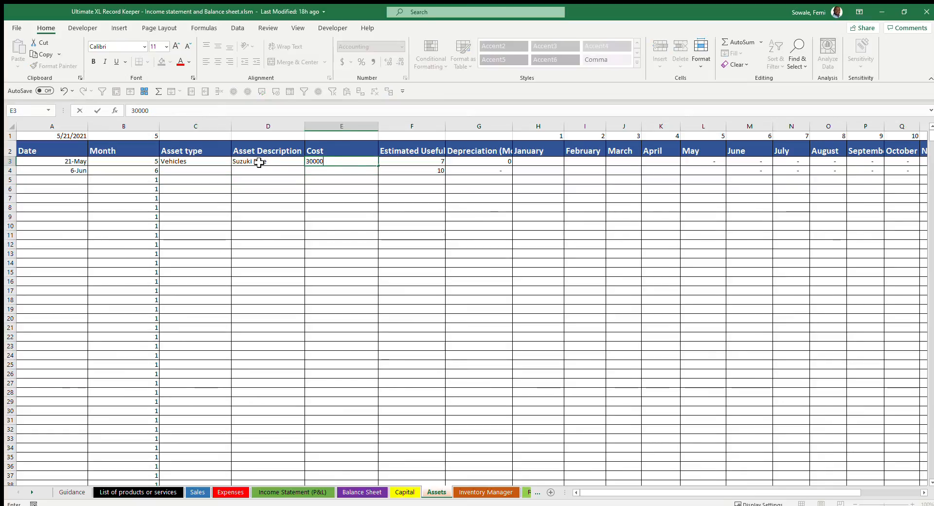
key(Return)
key(Up)
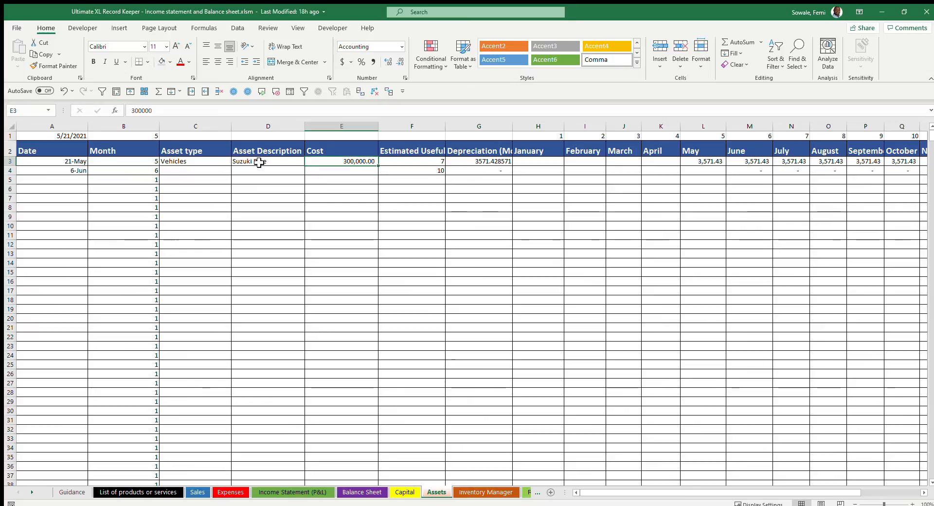
key(Right)
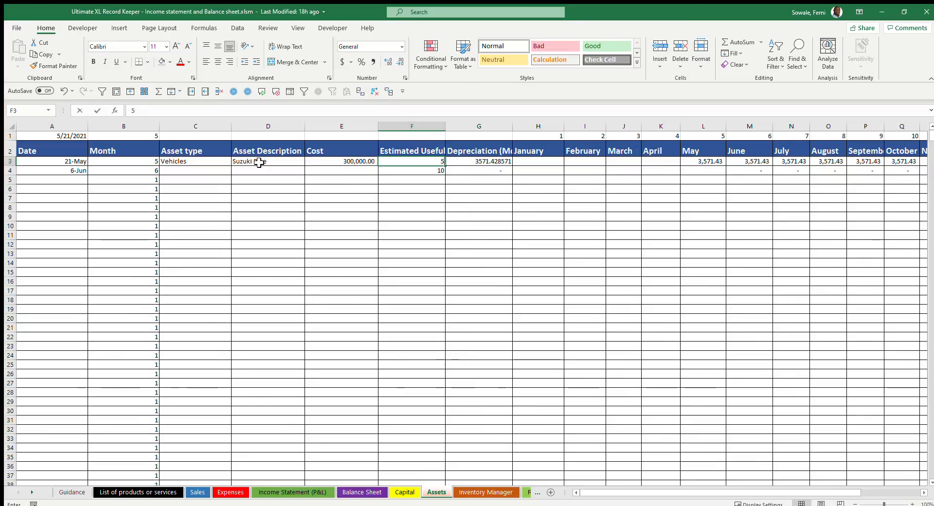
Set the Suzuki Bike's useful life to 5 years and review its monthly depreciation.
text(5)
key(Return)
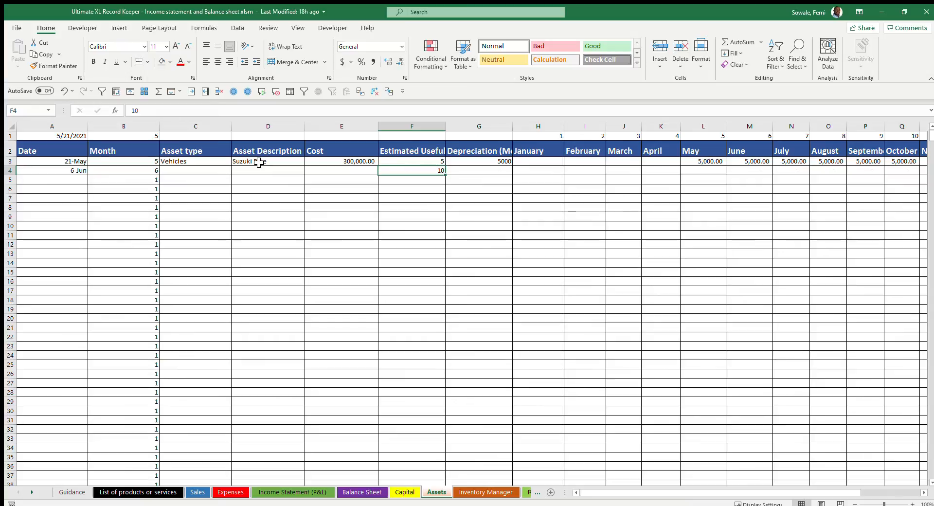
key(Up)
key(Right)
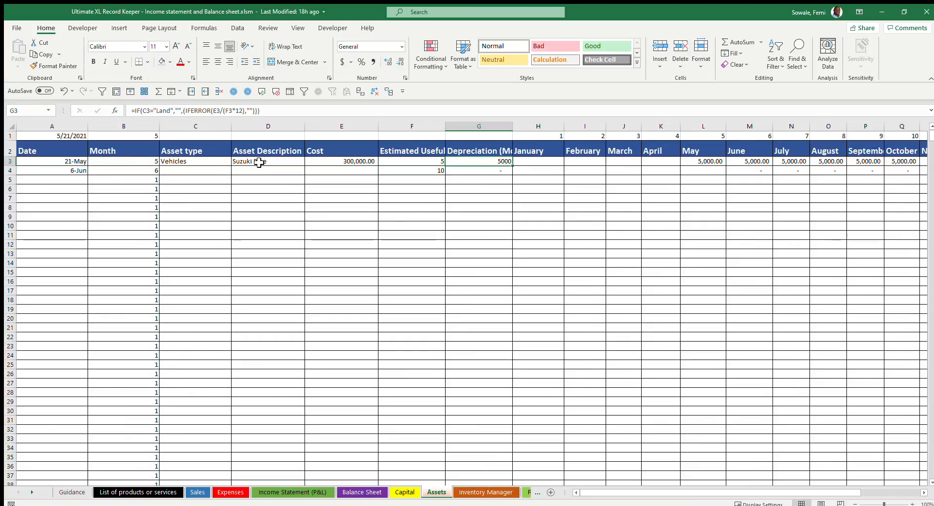
key(Right)
key(Right)
key(Right)
key(Right)
key(Right)
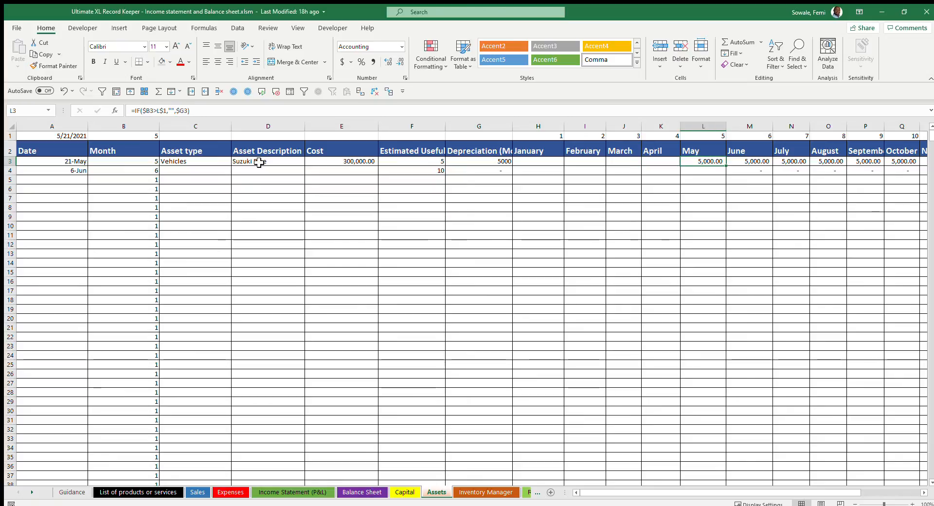
key(Right)
key(Right)
key(Right)
key(Right)
key(Right)
key(Right)
key(Right)
key(Right)
Try a January 15 purchase date, then undo it to restore 21-May.
key(Home)
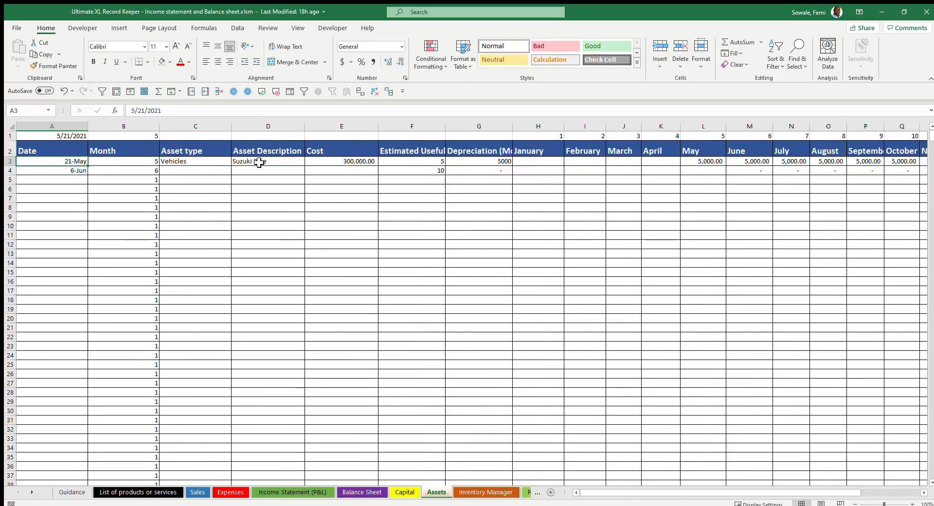
key(F2)
key(BackSpace)
key(BackSpace)
key(BackSpace)
key(BackSpace)
key(BackSpace)
key(BackSpace)
key(BackSpace)
key(BackSpace)
key(BackSpace)
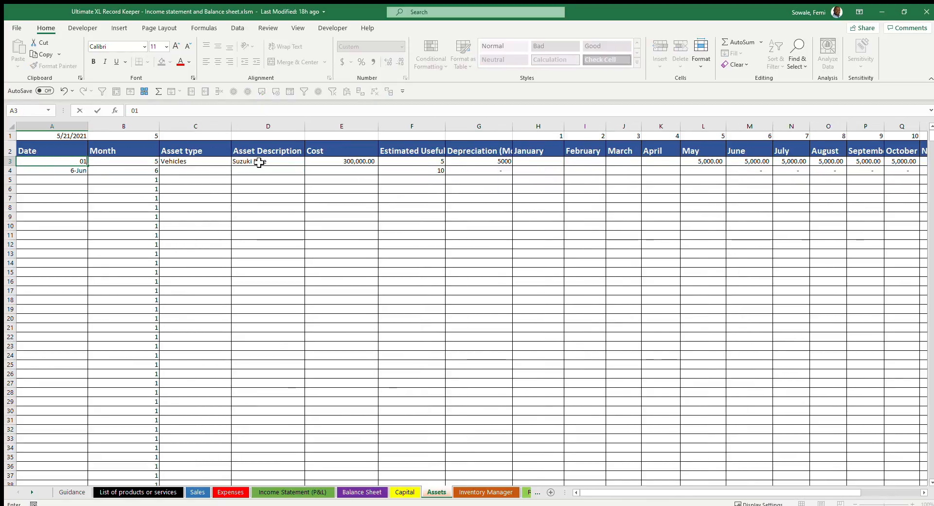
text(January 15)
key(Return)
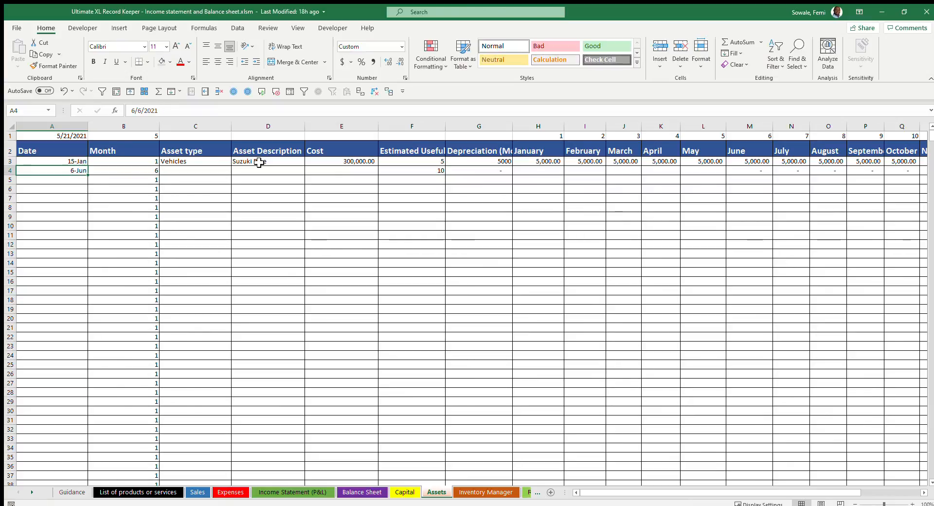
key(Up)
key(Right)
key(Right)
key(Right)
key(Right)
key(Right)
key(Right)
key(Right)
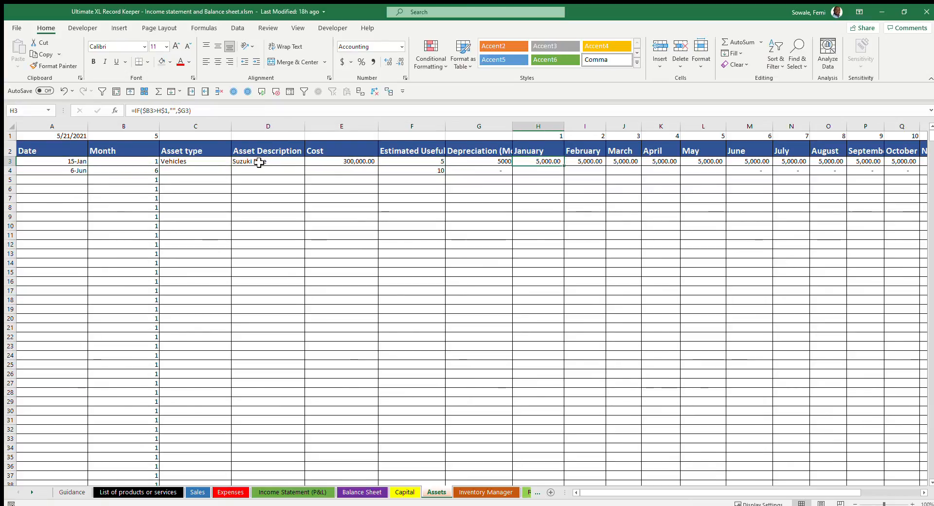
key(Right)
key(Right)
key(Right)
key(Right)
key(Right)
key(Right)
key(Right)
key(Right)
key(Right)
key(Right)
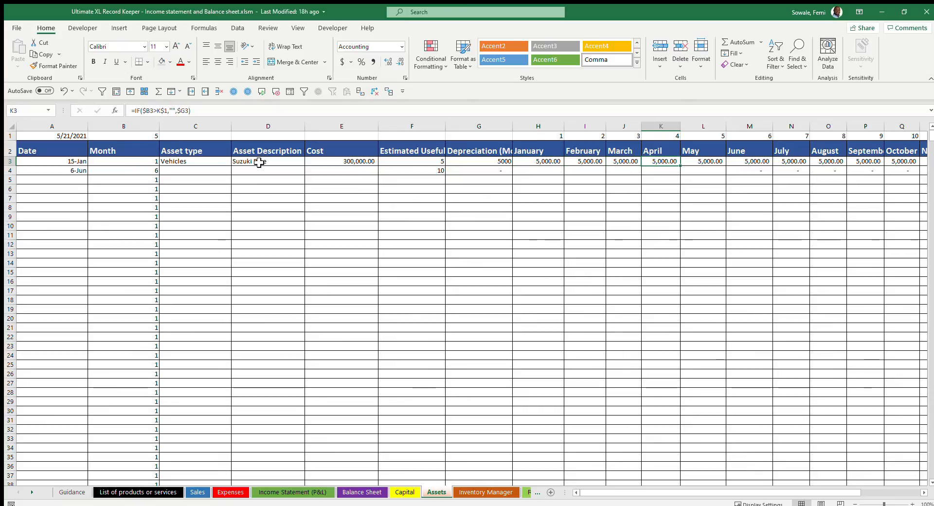
key(Left)
key(Left)
key(Left)
key(Left)
key(Left)
key(Left)
key(Left)
key(Left)
key(Left)
key(Left)
key(Left)
key(Left)
key(Left)
key(Left)
key(Left)
key(Left)
key(Left)
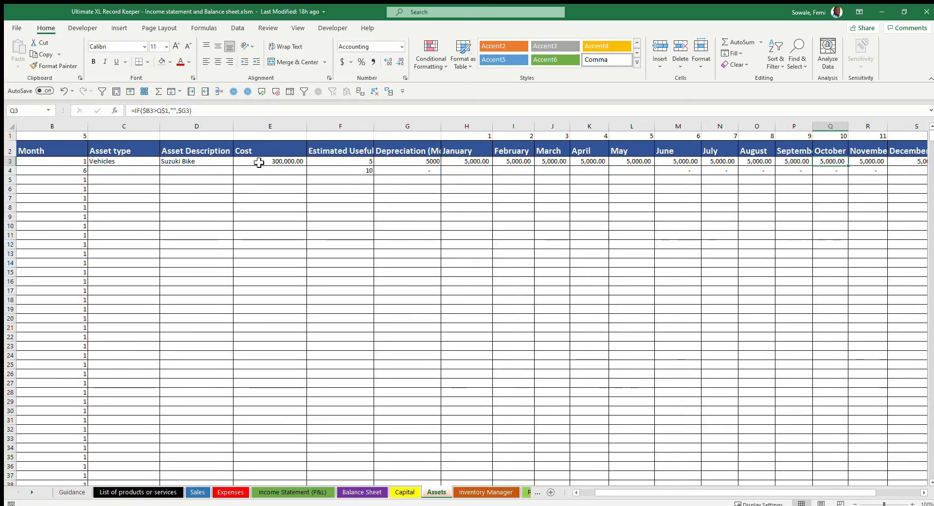
key(ctrl+z)
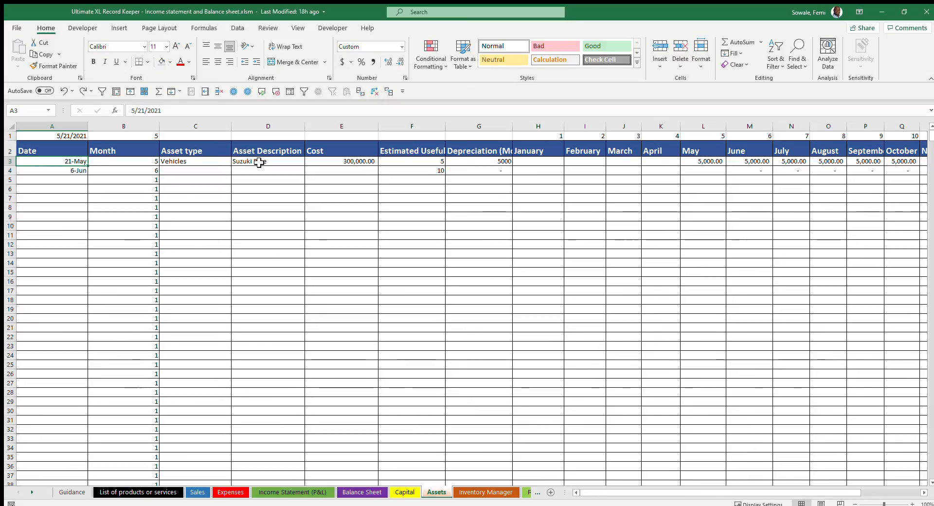
Mark the Suzuki Bike as a Cash transaction and view the Balance Sheet's 525,000 Cash/Bank.
key(Up)
key(Down)
key(Right)
key(Right)
key(Right)
key(Right)
key(Right)
key(Right)
key(Right)
key(Right)
key(Right)
key(Right)
key(Right)
key(Right)
key(Right)
key(Right)
key(Right)
key(Right)
key(Right)
key(Right)
key(Right)
key(Right)
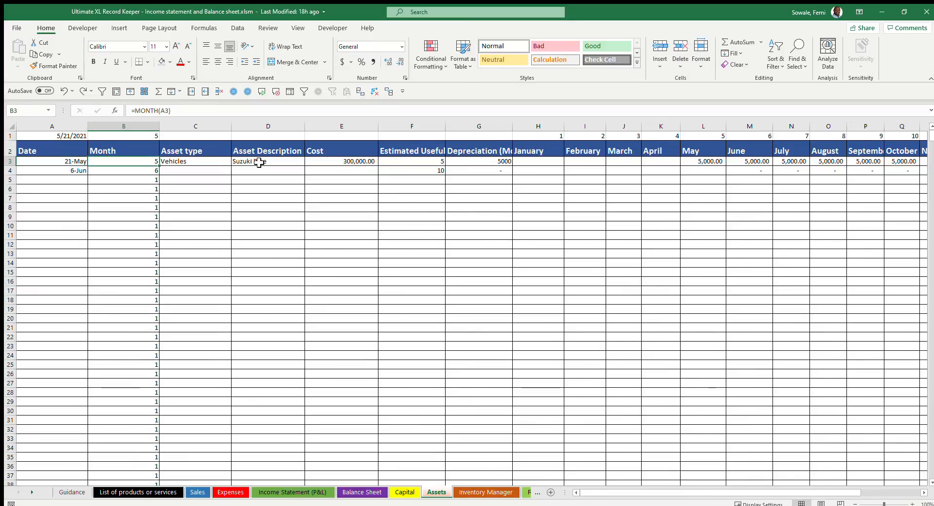
key(Left)
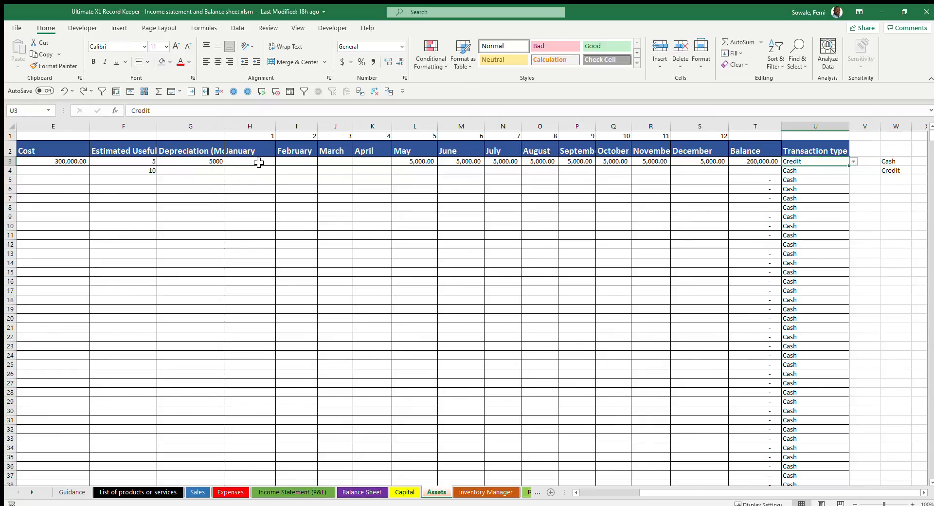
click(852, 162)
click(845, 171)
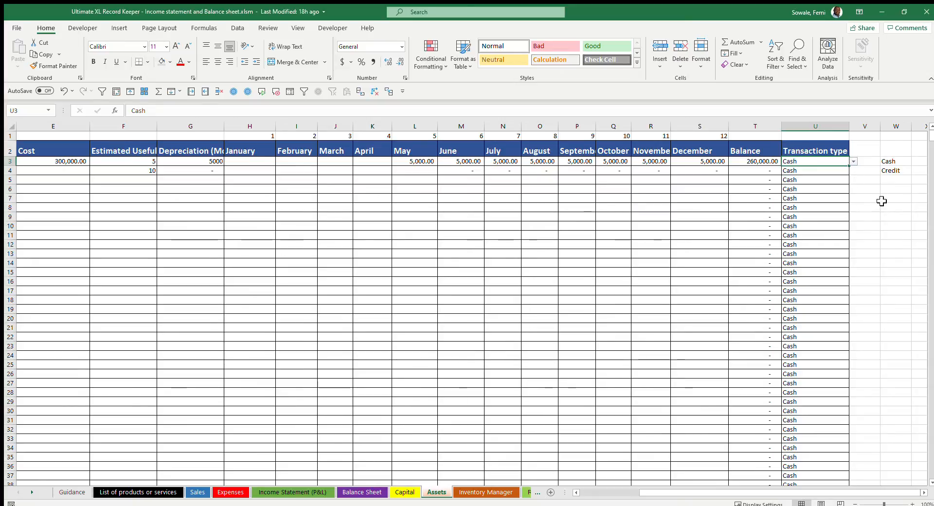
click(364, 492)
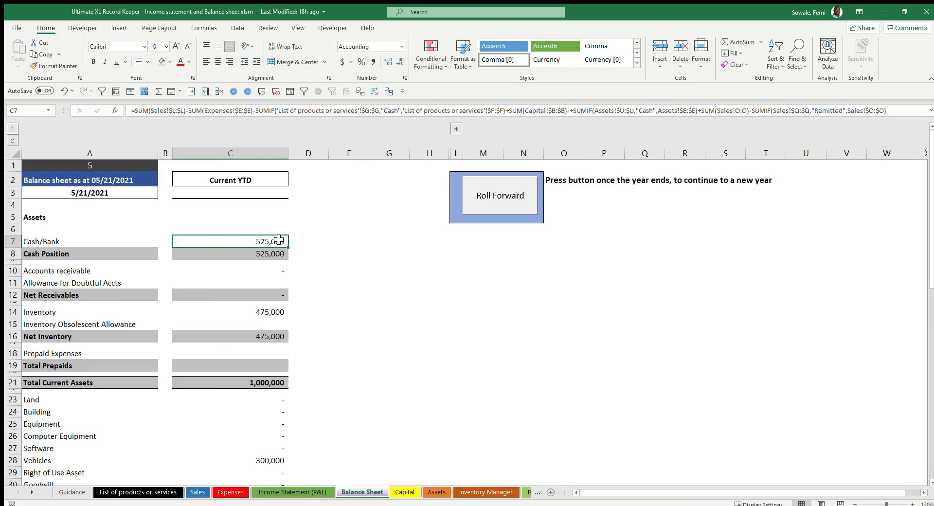
scroll(292, 247, down, 5)
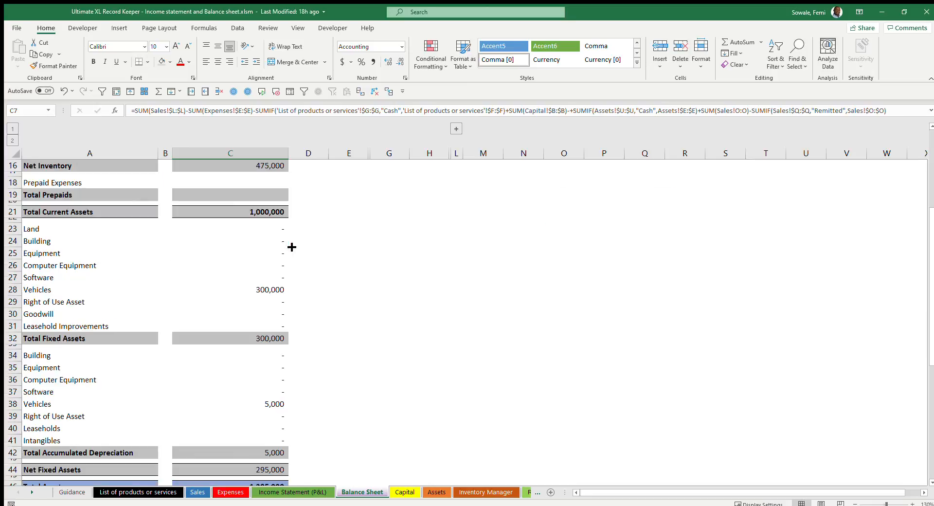
scroll(322, 268, down, 1)
click(259, 261)
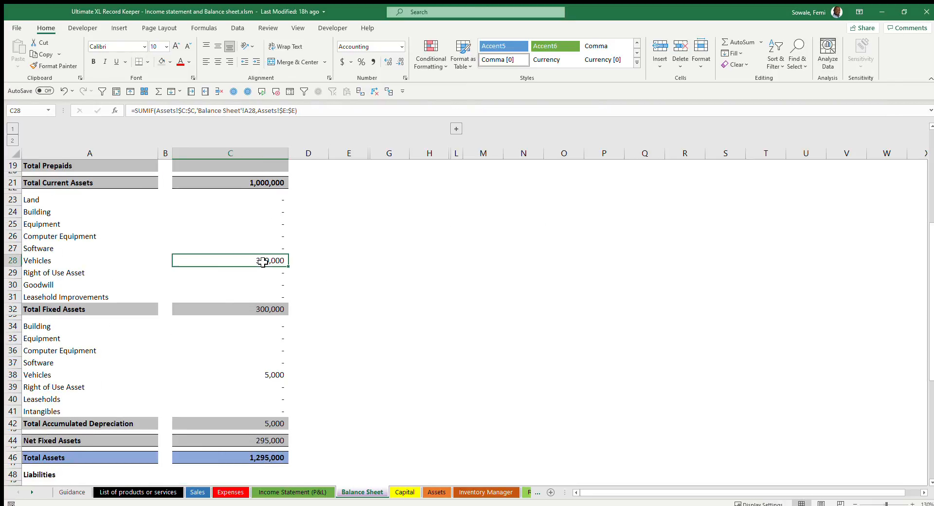
click(40, 259)
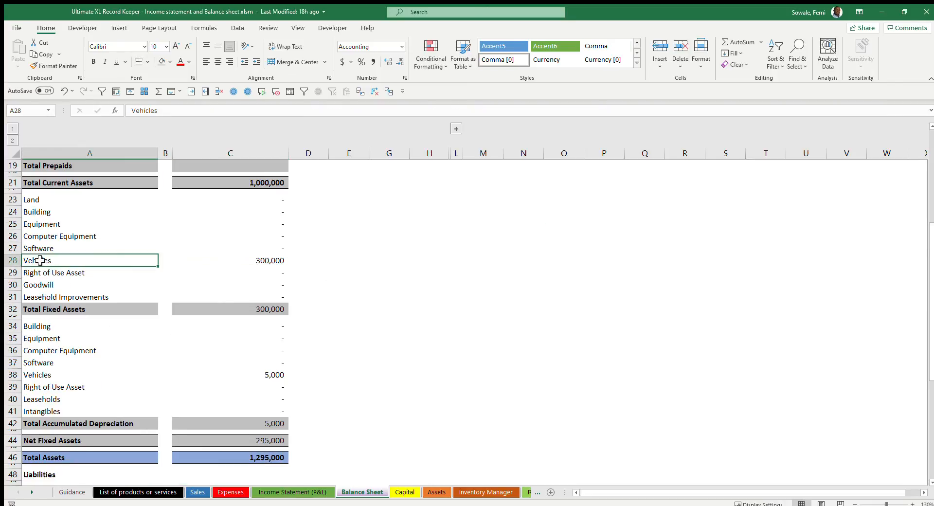
click(270, 265)
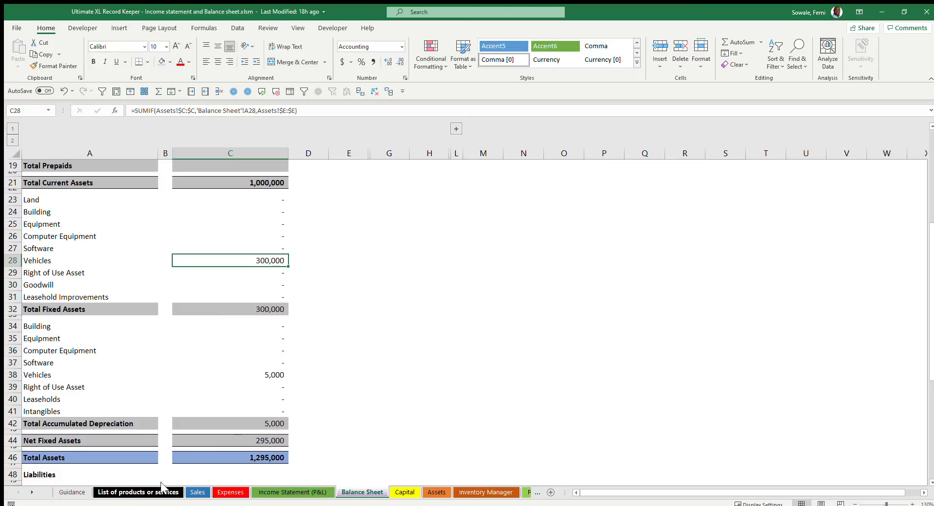
Delete the two old sale dates on the Sales sheet.
click(162, 493)
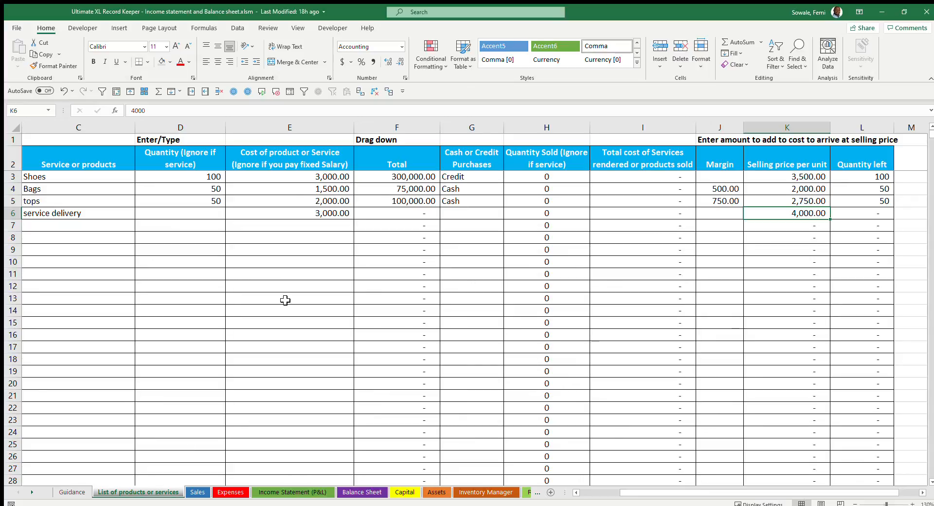
click(197, 492)
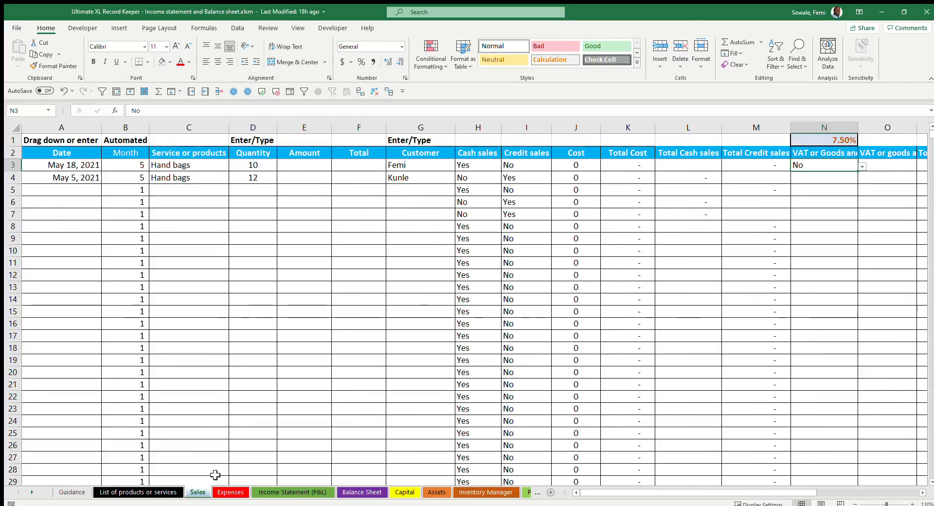
click(70, 167)
drag(75, 167, 73, 177)
key(Delete)
Clear the old Hand bags products, the quantity of 10 and both customer names.
click(205, 169)
key(Delete)
click(202, 179)
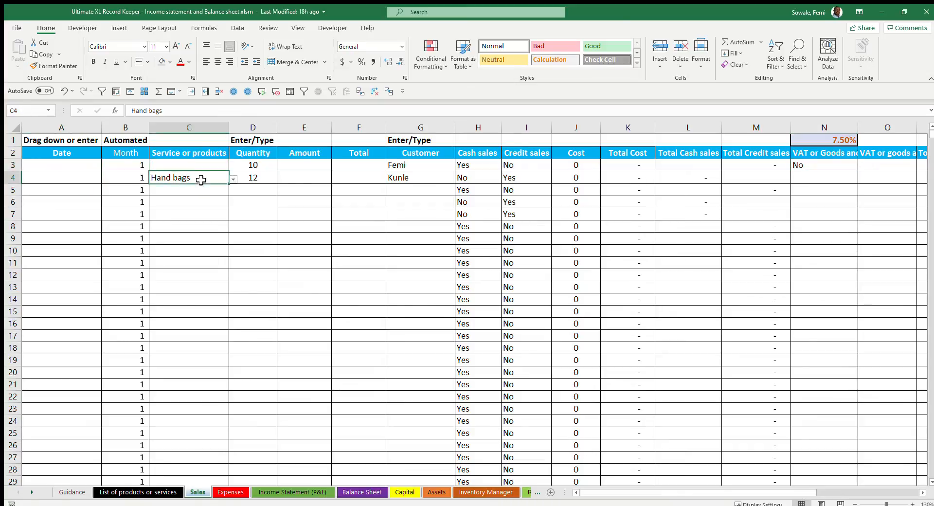
key(Delete)
click(256, 168)
key(Delete)
click(400, 168)
key(Delete)
click(401, 178)
key(Delete)
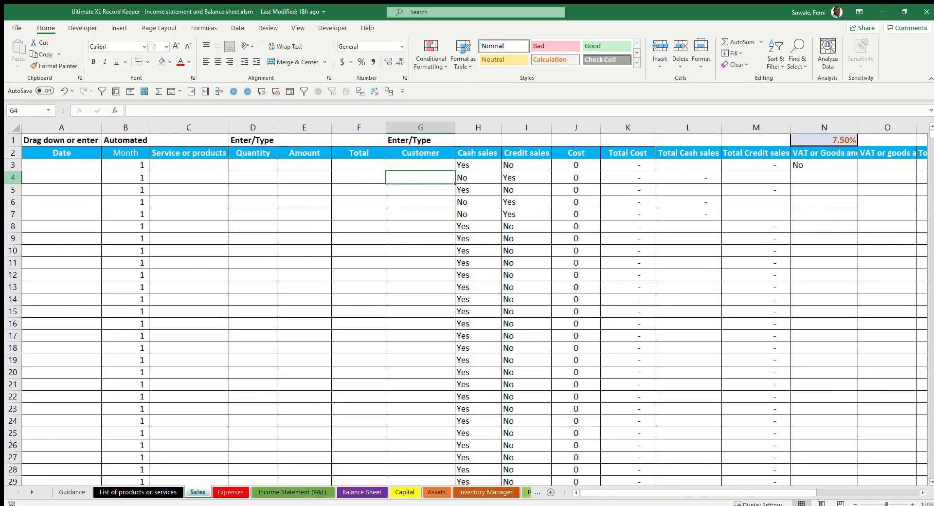
Date the first new sale May 21, 2021.
click(59, 165)
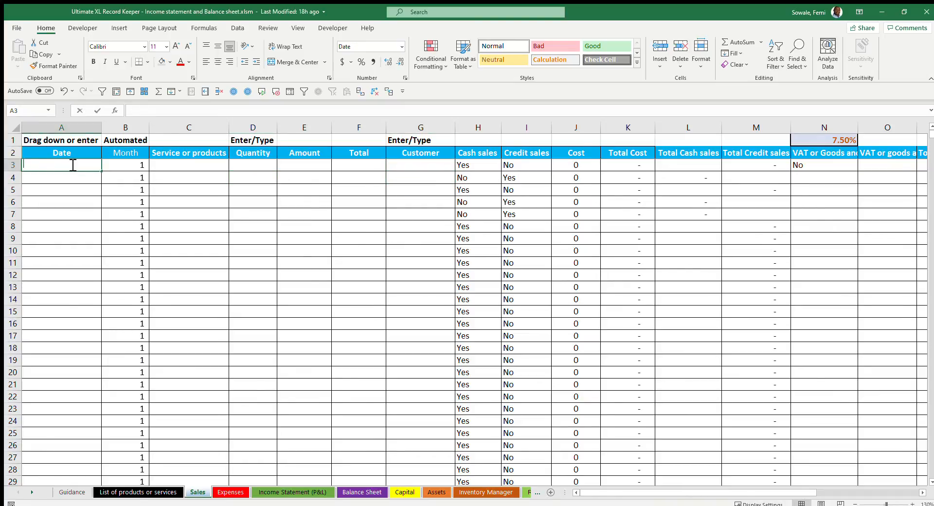
text(May 21)
key(Return)
key(Up)
key(Right)
key(Right)
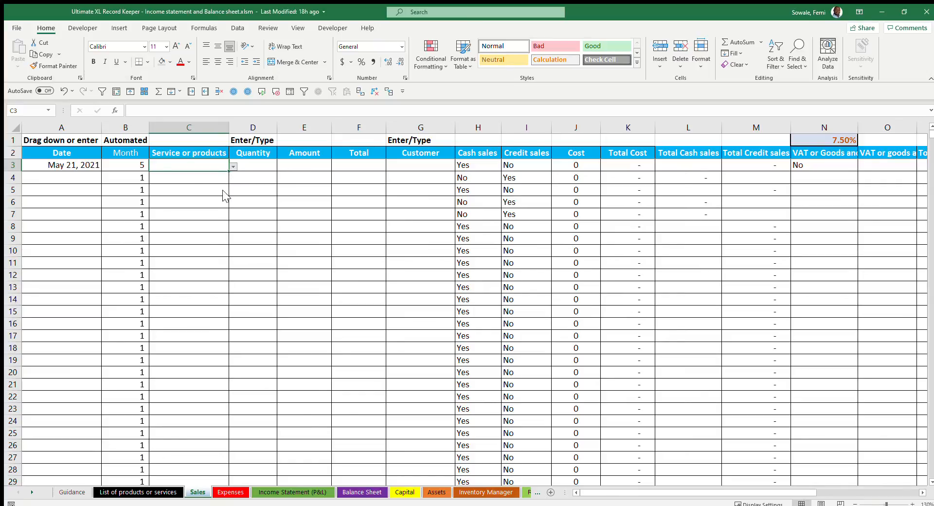
Record 2 Shoes sold to the customer, entering their name, with Cash sales left as No.
click(189, 183)
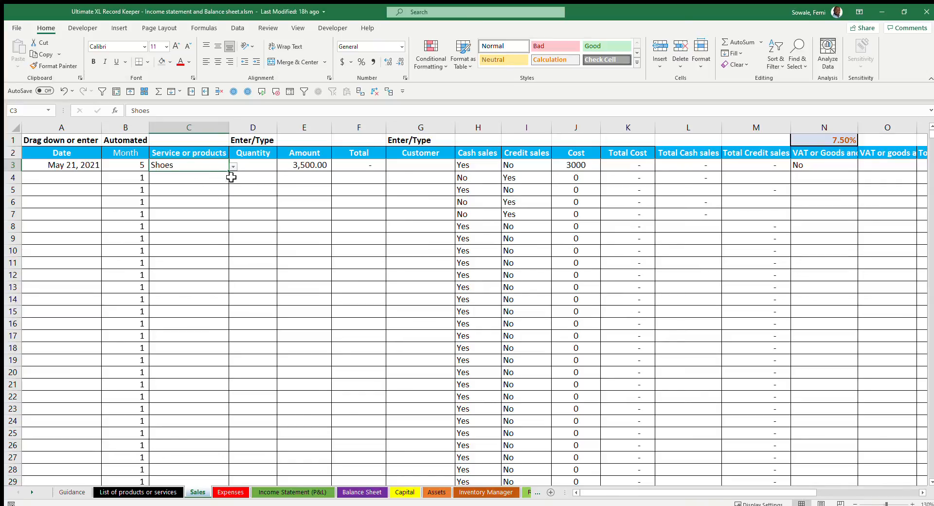
click(258, 169)
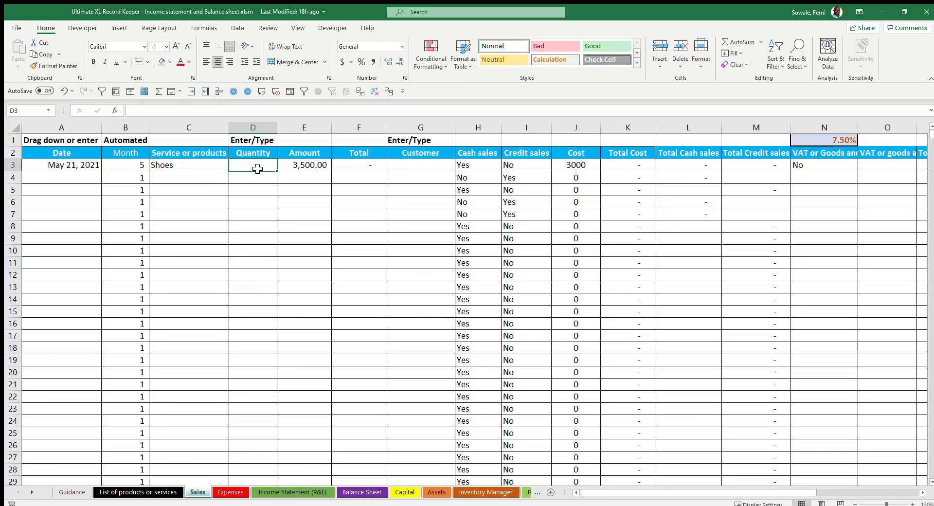
text(2)
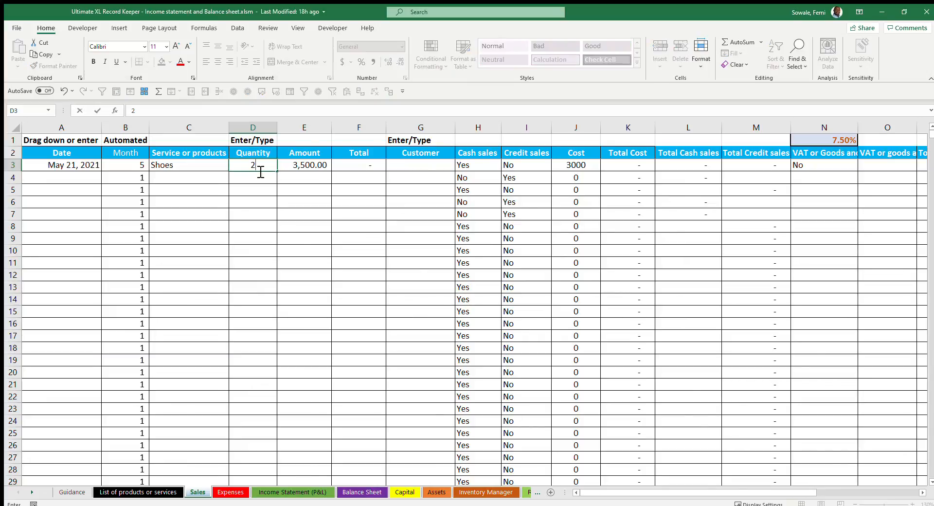
key(Tab)
key(Tab)
key(Tab)
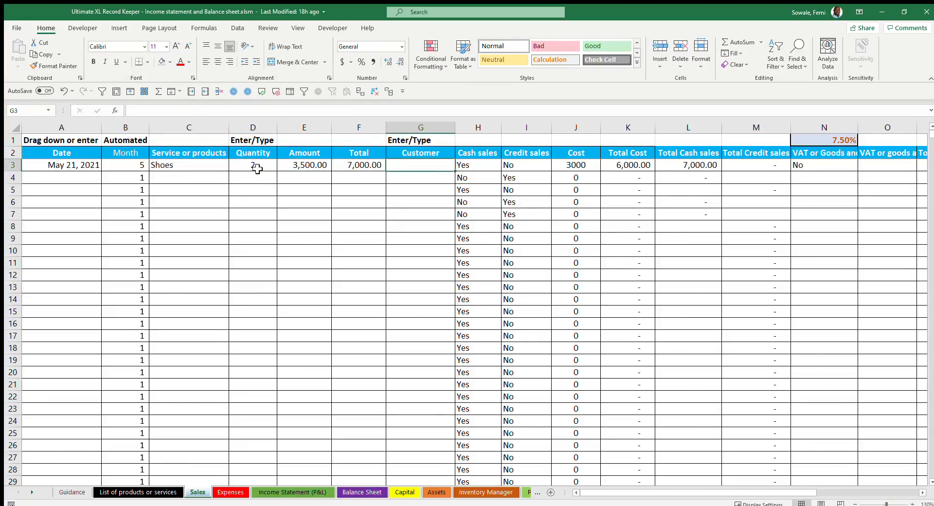
text(T)
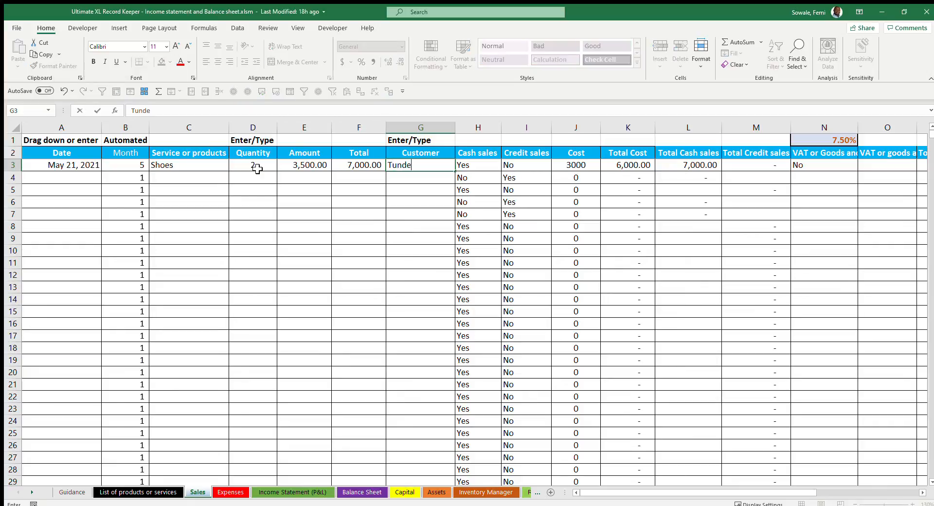
text(unde)
key(Tab)
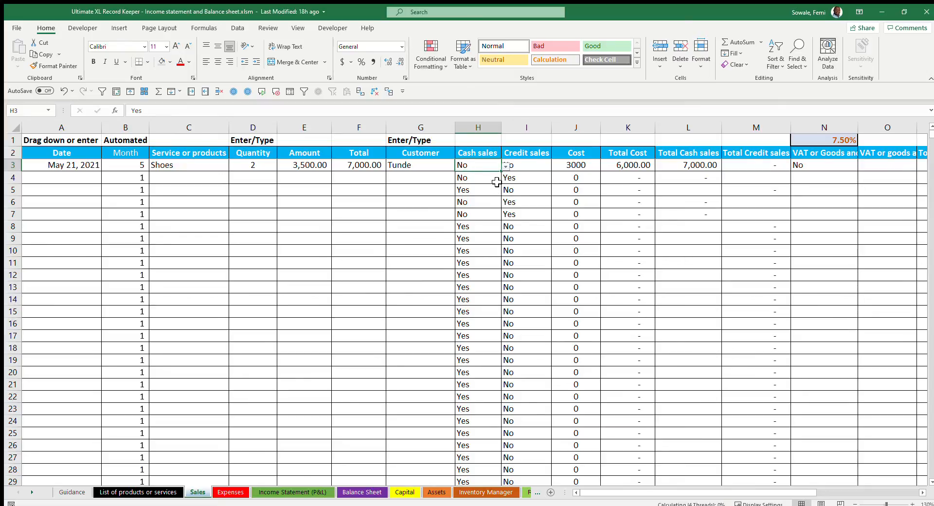
click(534, 167)
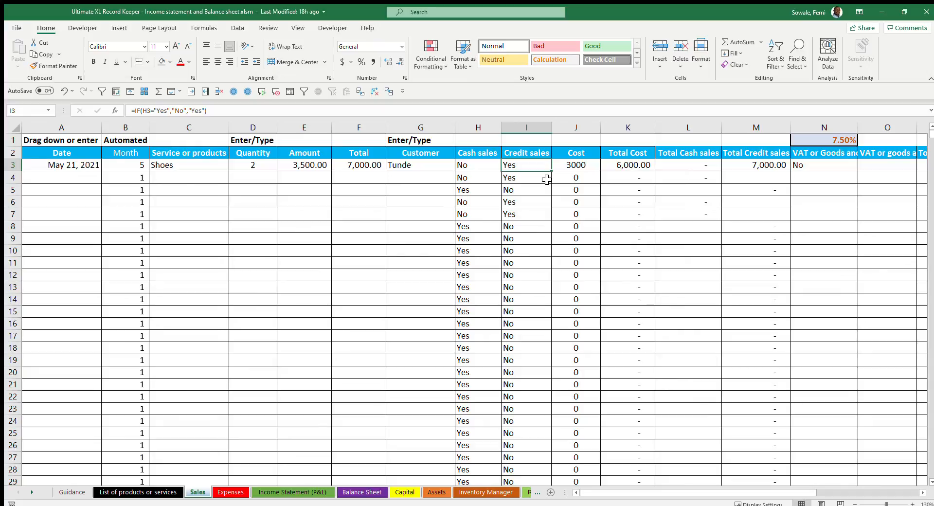
key(Right)
key(Right)
key(Right)
key(Right)
key(Right)
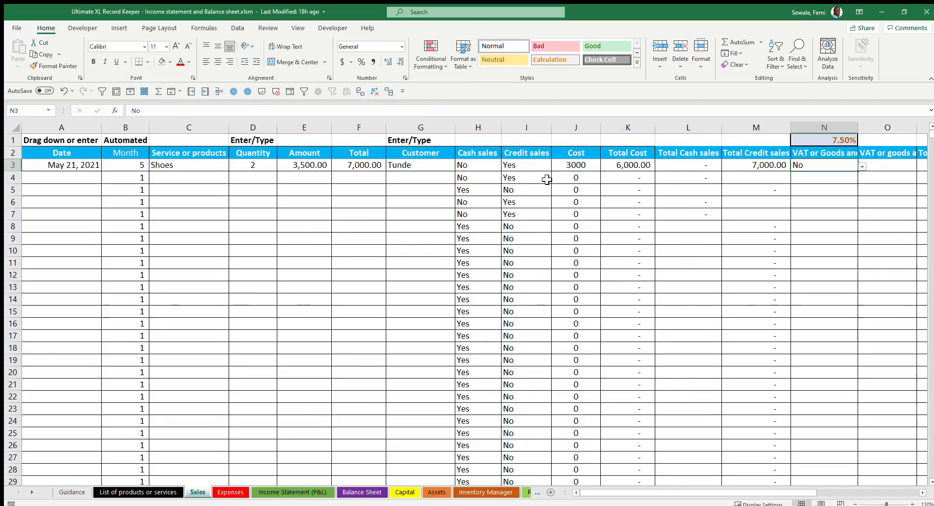
Mark the Shoes sale VAT-applicable and set the VAT rate to 5%, then back to 7.5%.
click(832, 172)
drag(776, 494, 822, 491)
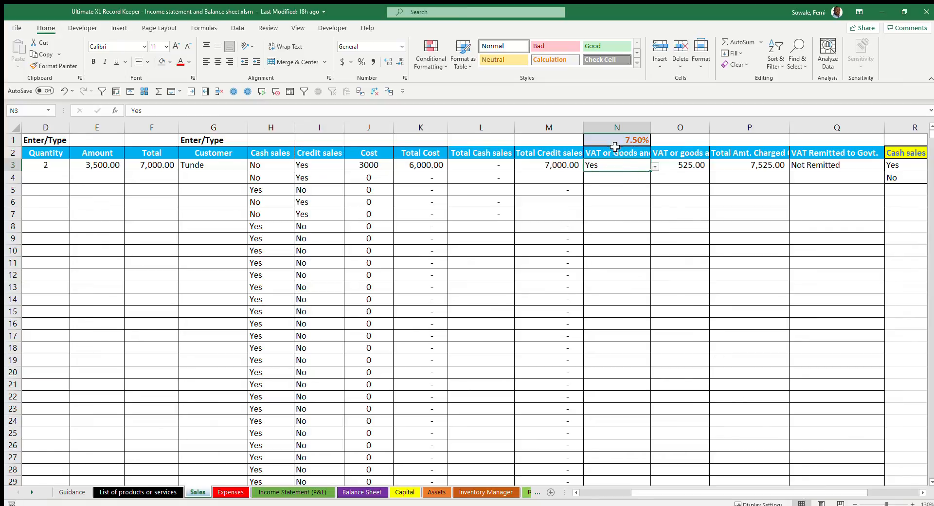
click(629, 141)
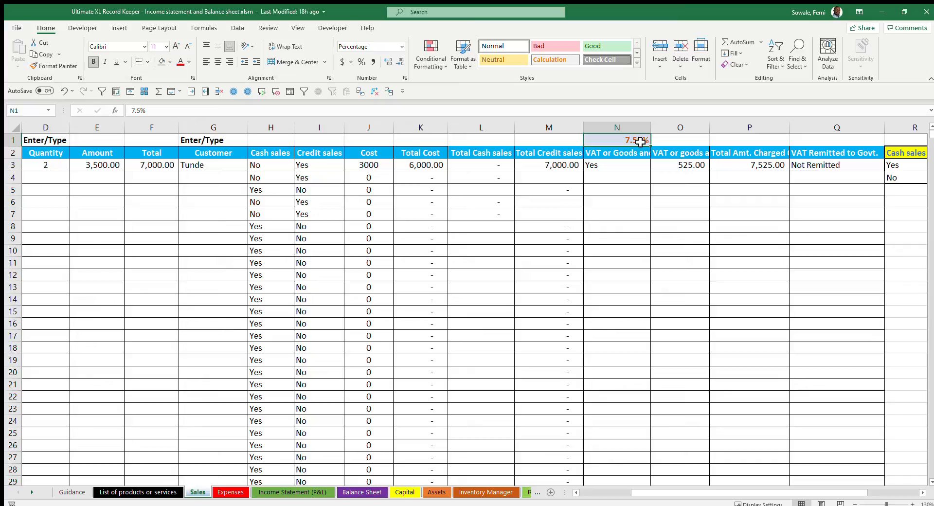
text(5.0)
key(Return)
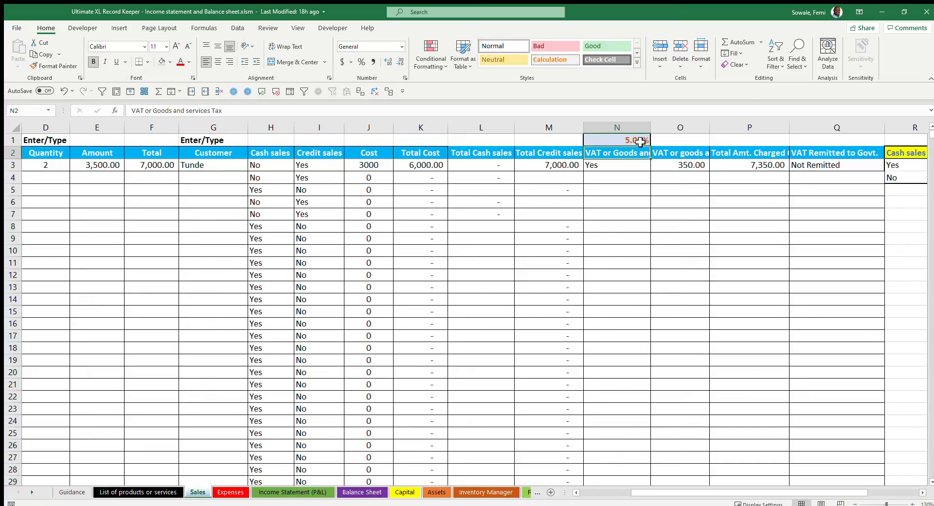
click(640, 141)
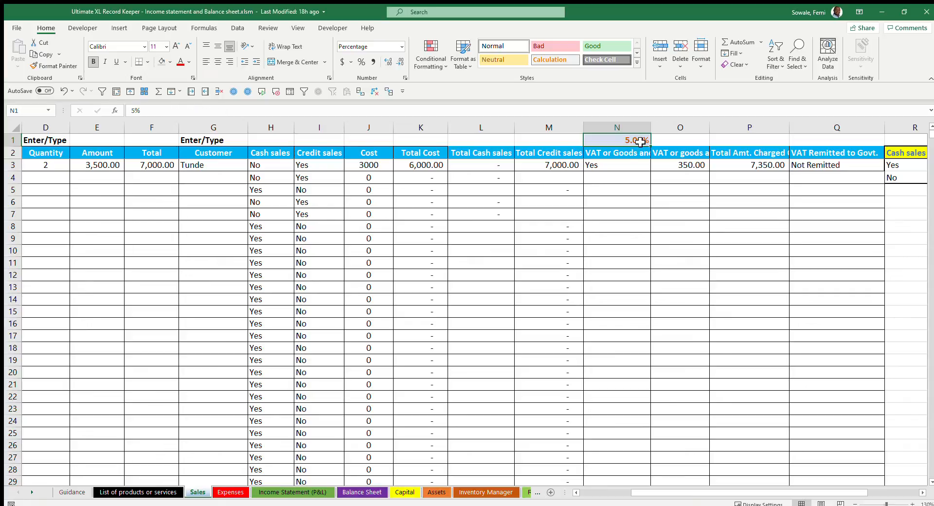
text(7.)
key(Return)
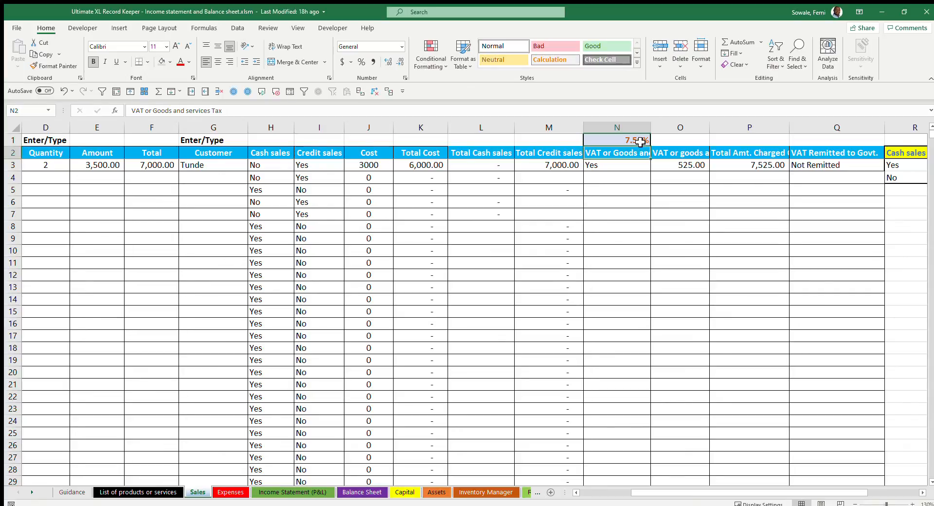
key(Up)
key(Down)
key(Down)
key(Right)
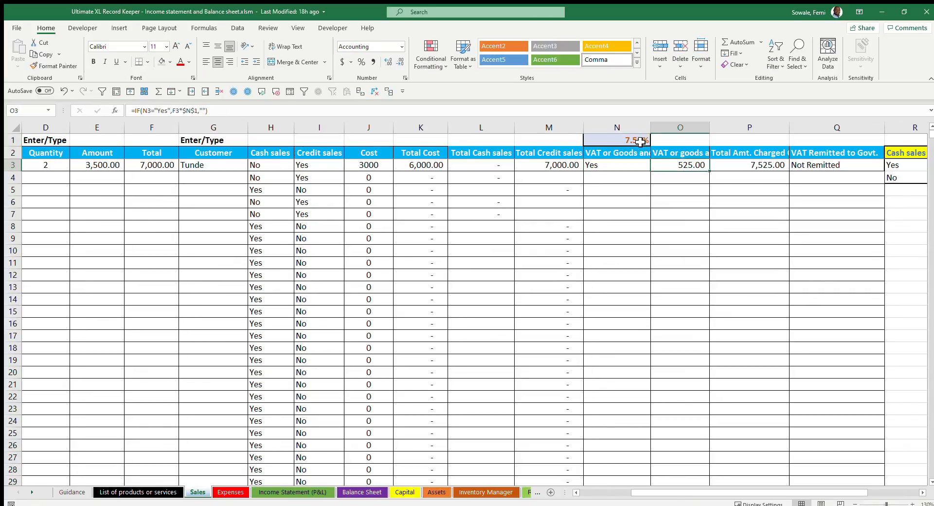
key(Right)
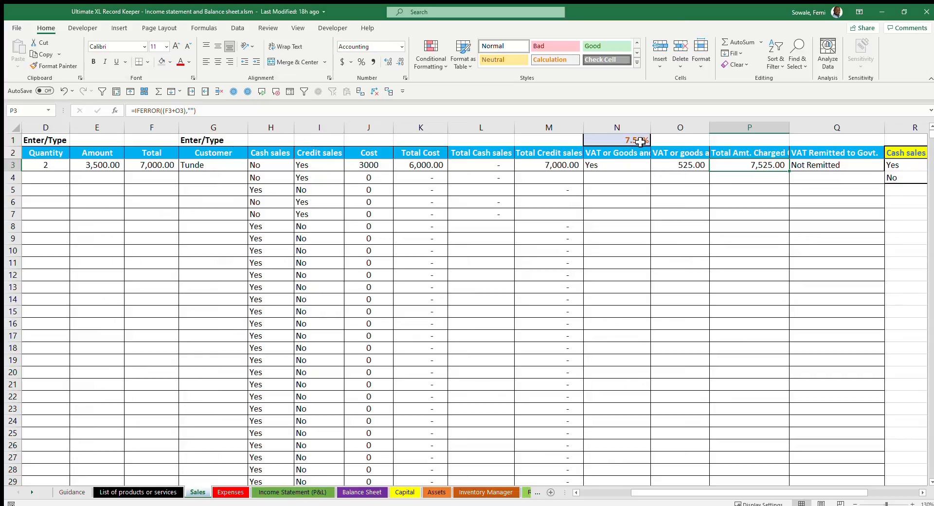
key(Right)
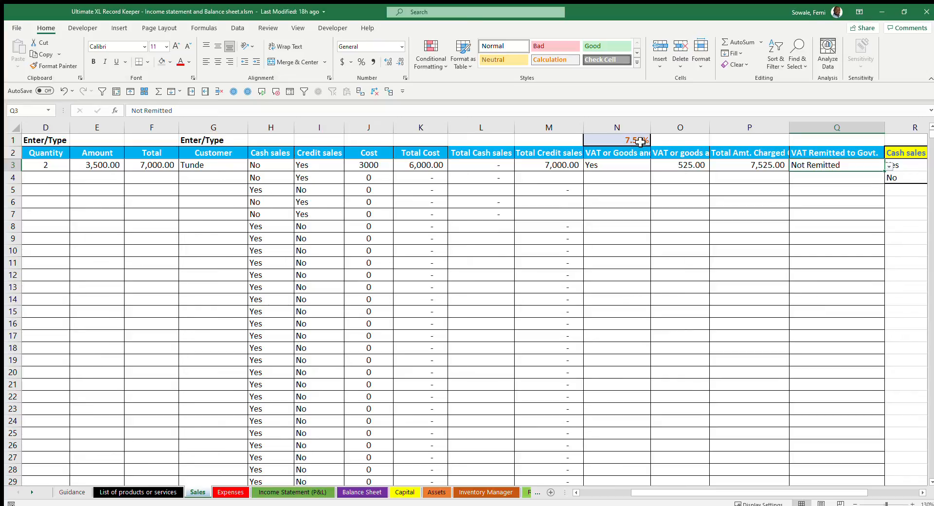
key(Left)
key(Left)
key(Left)
key(Left)
key(Left)
key(Left)
key(Left)
key(Left)
key(Left)
key(Left)
key(Left)
key(Left)
key(Left)
key(Left)
key(Left)
key(Left)
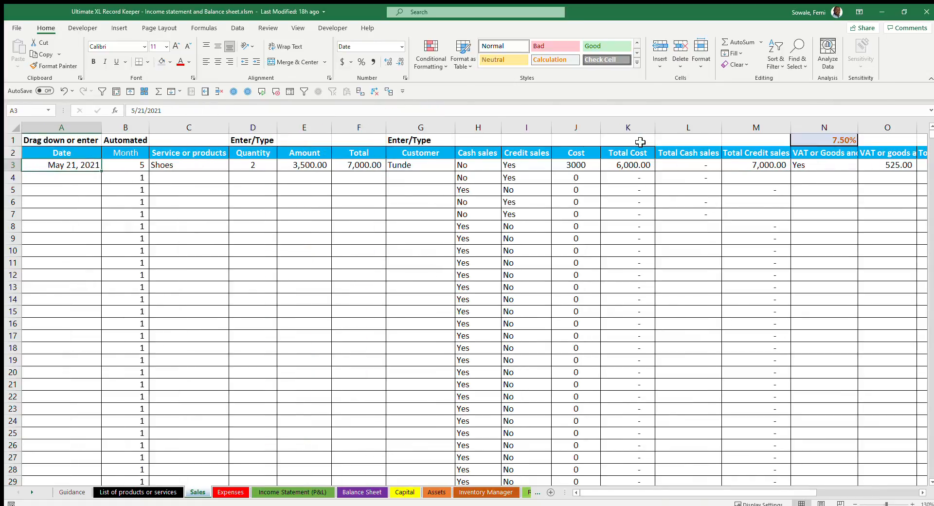
key(Right)
key(Right)
key(Right)
key(Right)
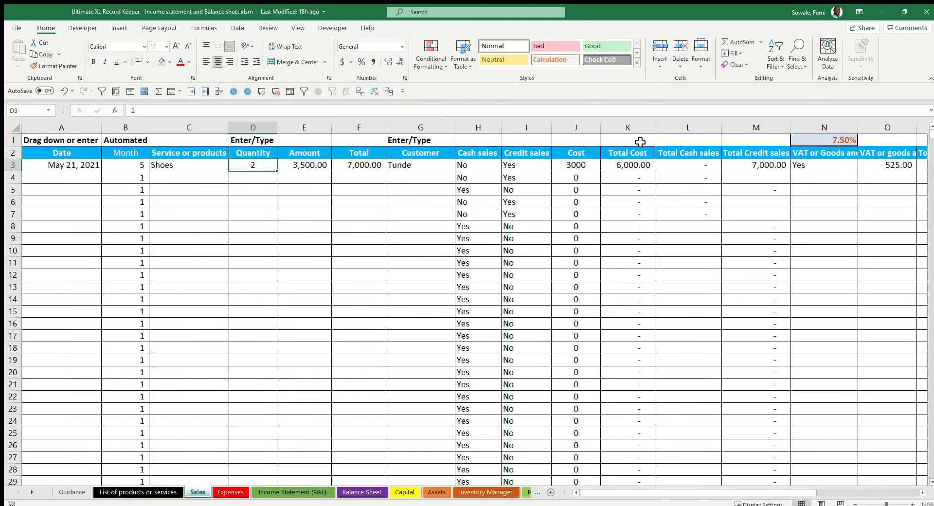
key(Right)
key(Right)
key(Right)
key(Right)
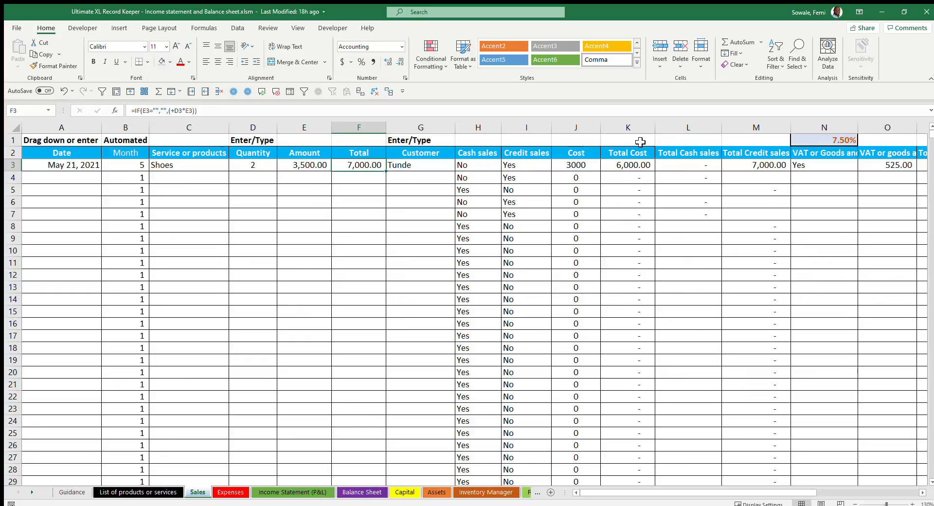
key(Right)
key(Right)
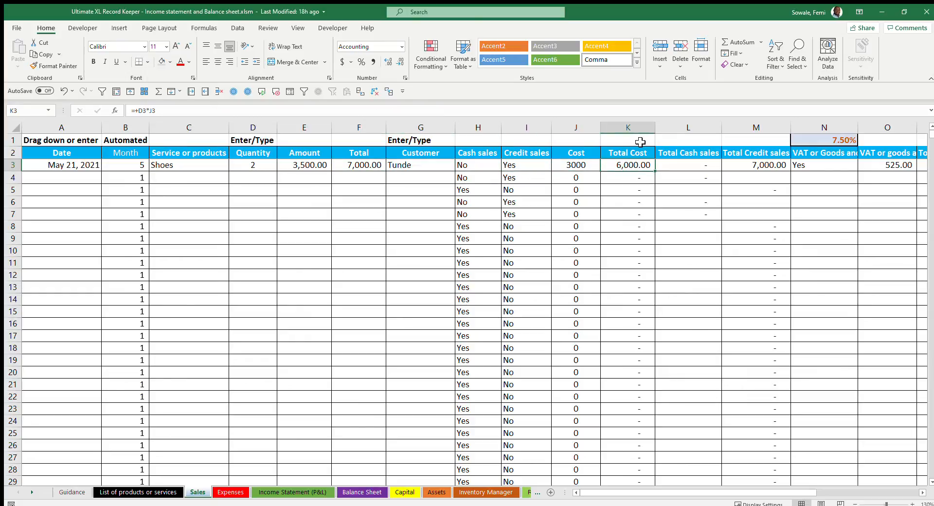
key(Right)
key(Right)
key(Right)
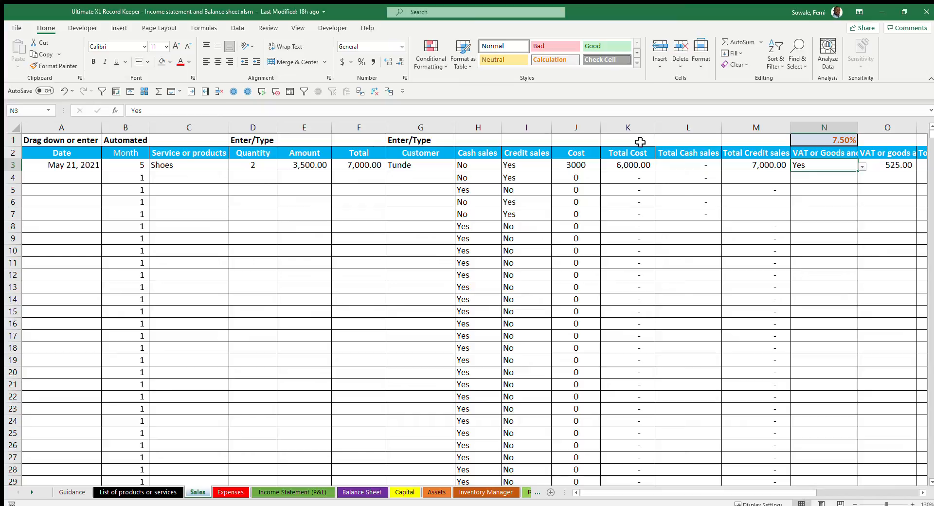
key(Right)
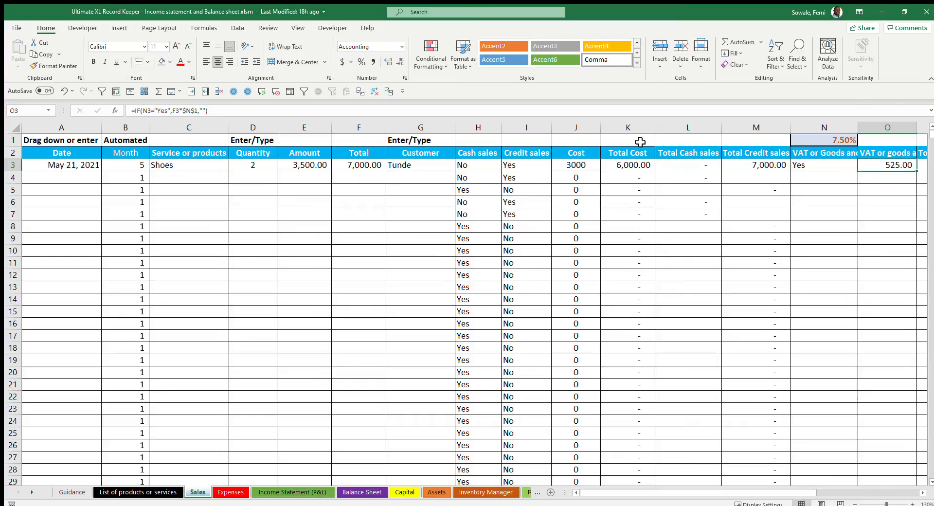
key(Right)
key(Right)
key(Left)
key(Left)
key(Left)
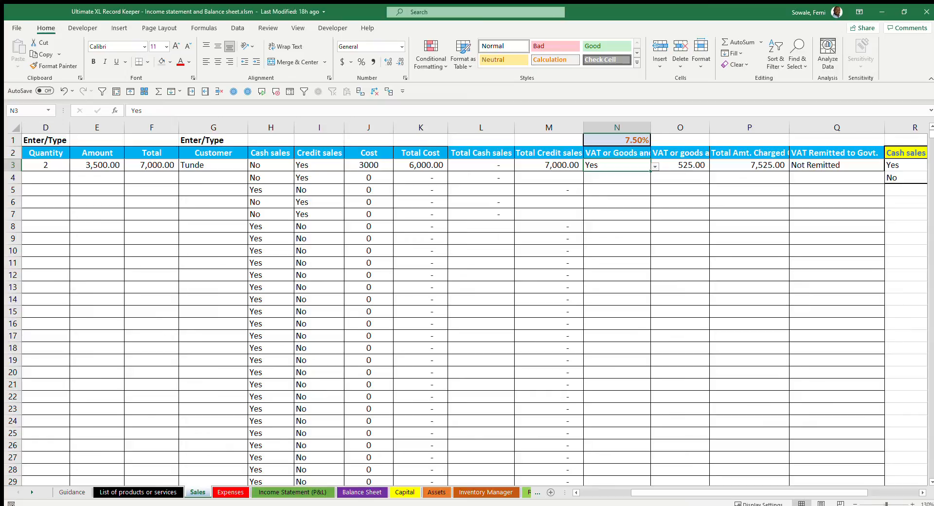
Review the Balance Sheet, then the Shoes sale's VAT amount formula in O3.
click(358, 492)
scroll(407, 392, up, 6)
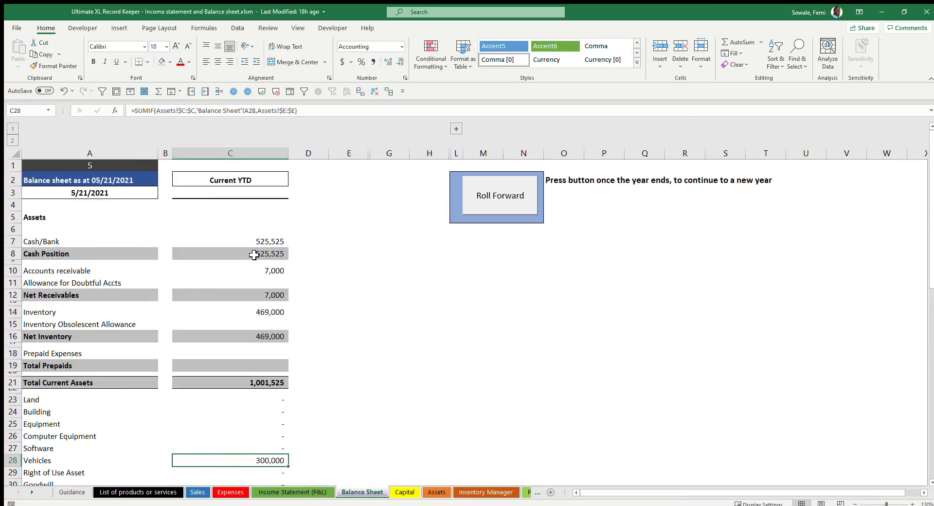
scroll(251, 373, down, 1)
scroll(239, 423, up, 1)
click(198, 492)
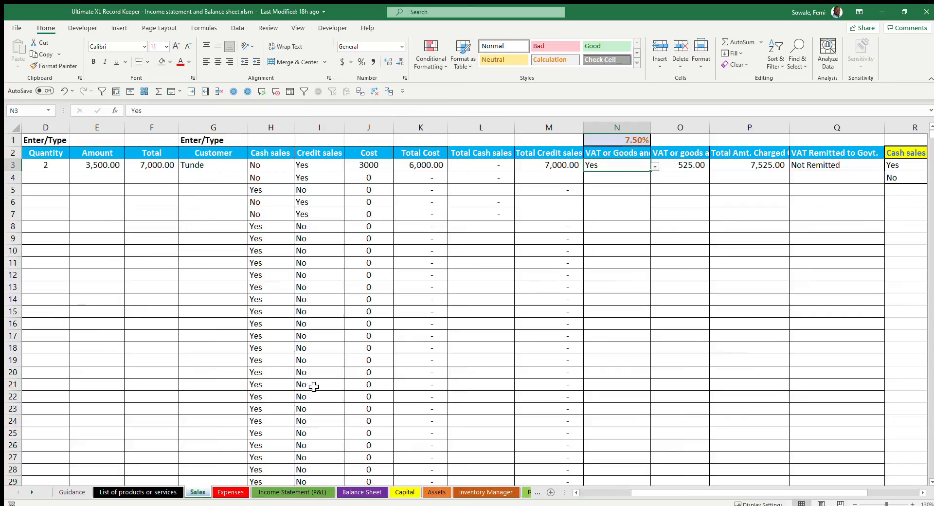
drag(696, 495, 662, 494)
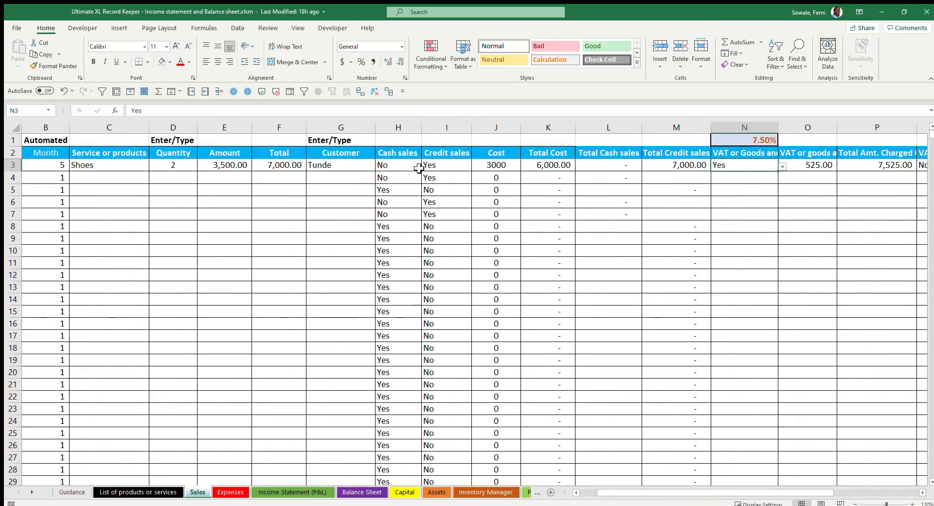
click(812, 165)
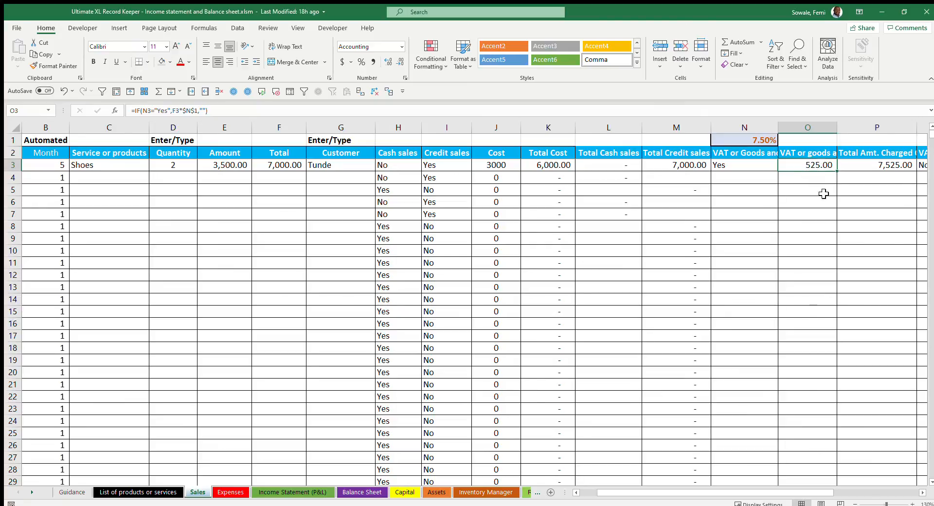
drag(799, 492, 851, 493)
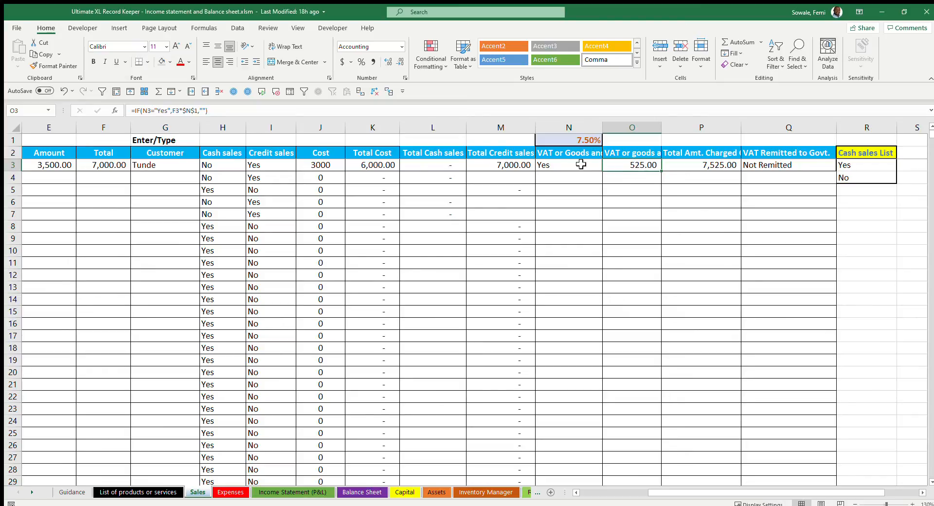
Set the Shoes sale's VAT applicability to No, blanking its VAT and total charged.
click(151, 166)
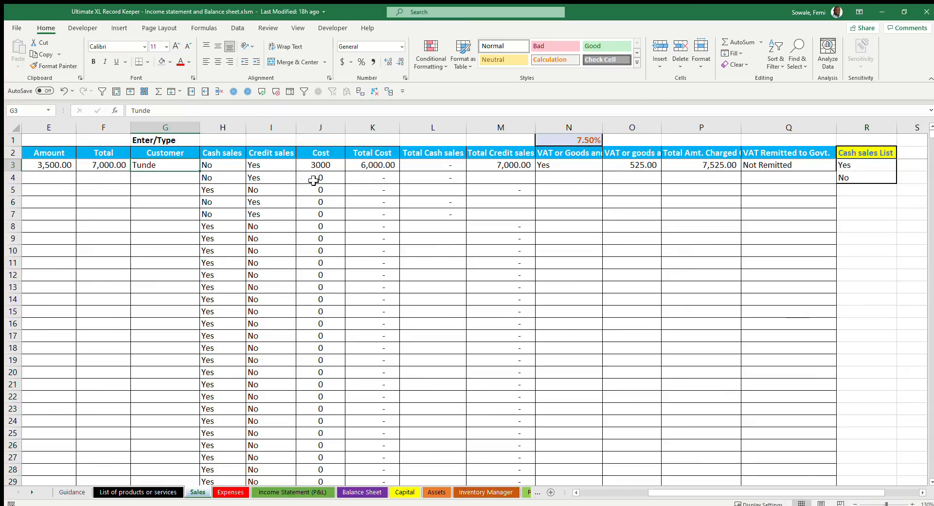
click(626, 171)
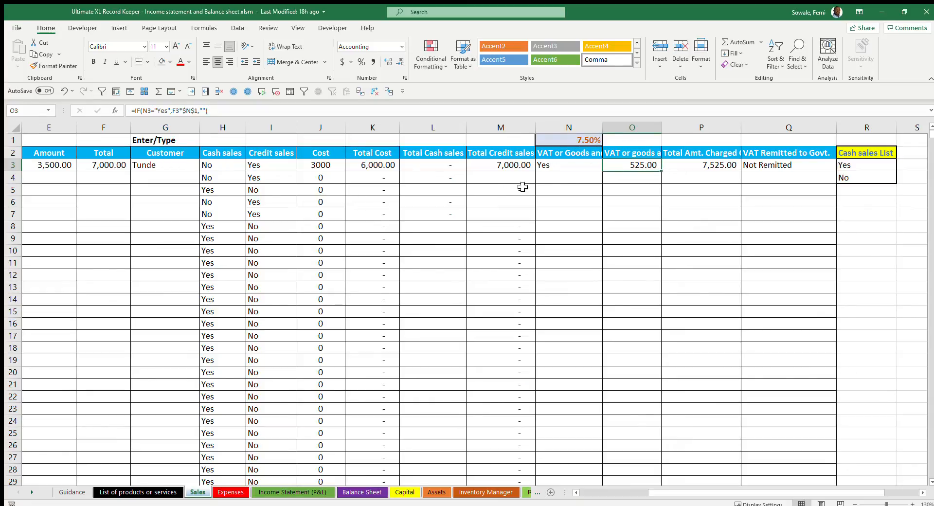
click(567, 163)
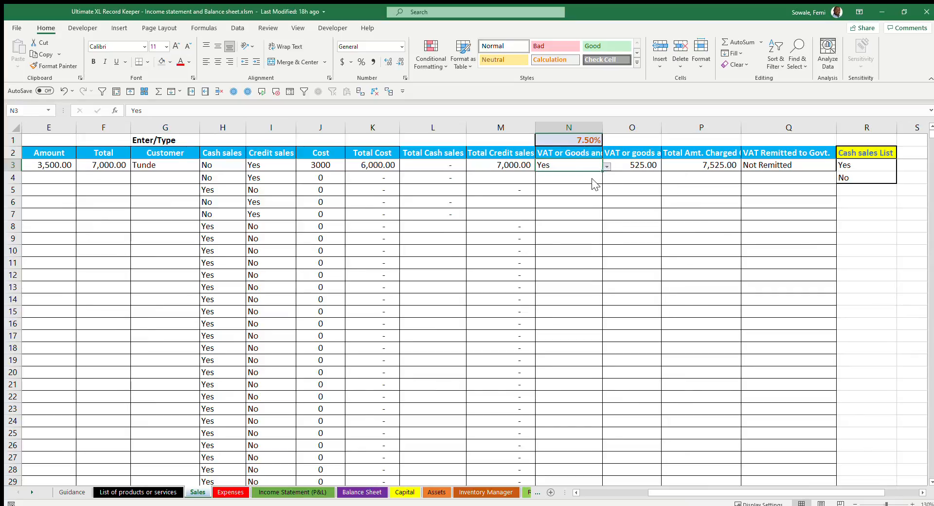
click(592, 179)
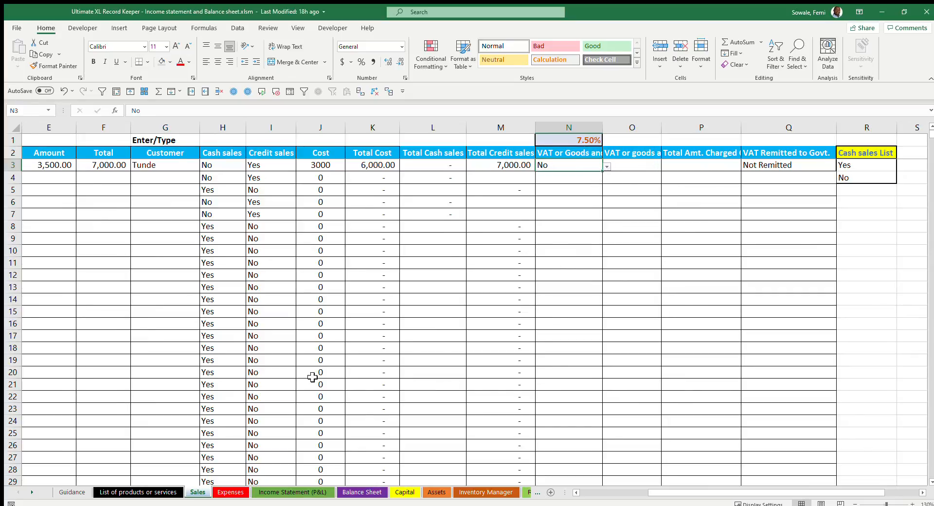
Check the Balance Sheet's VAT payable line, then set the Shoes sale's VAT back to Yes.
click(370, 491)
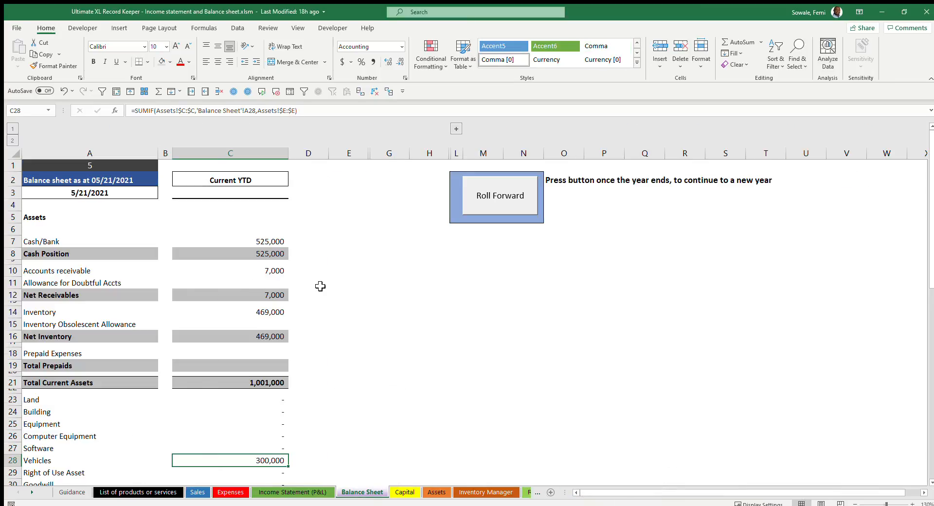
scroll(319, 287, down, 4)
scroll(311, 289, down, 6)
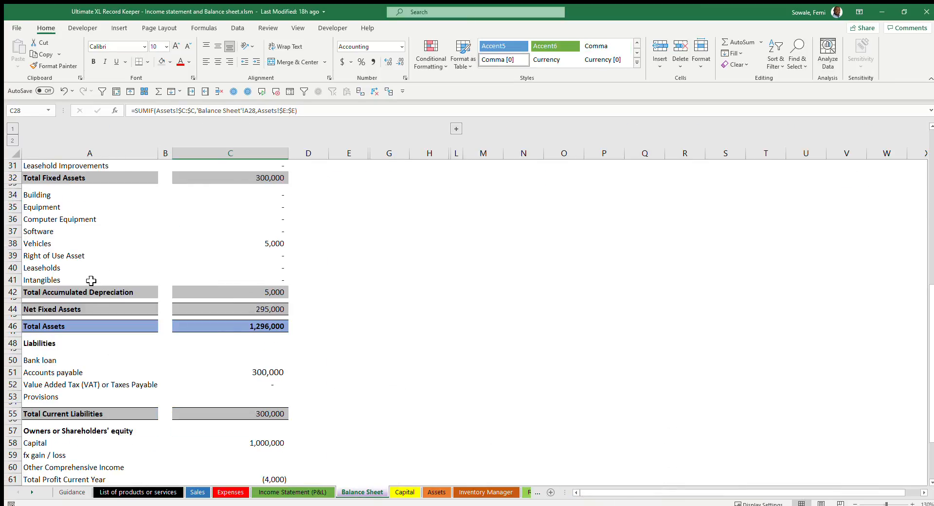
scroll(99, 284, down, 2)
click(53, 318)
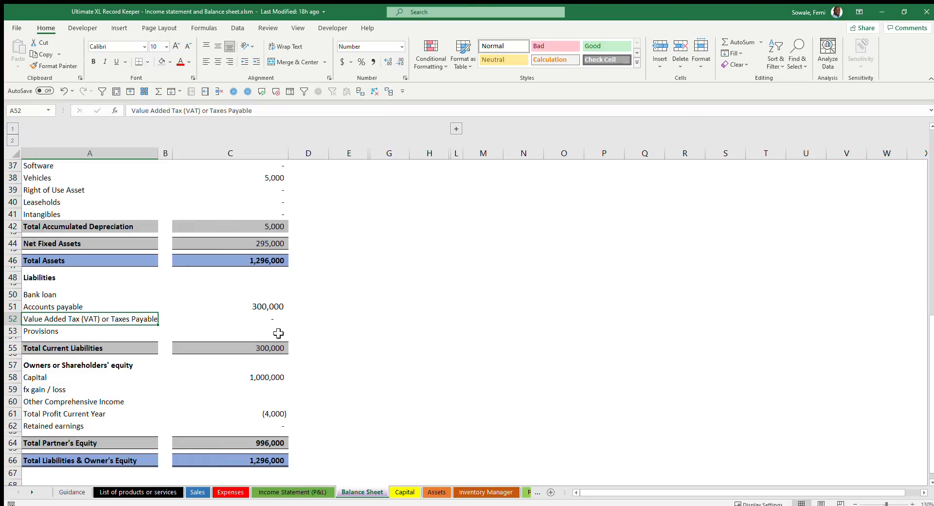
click(201, 491)
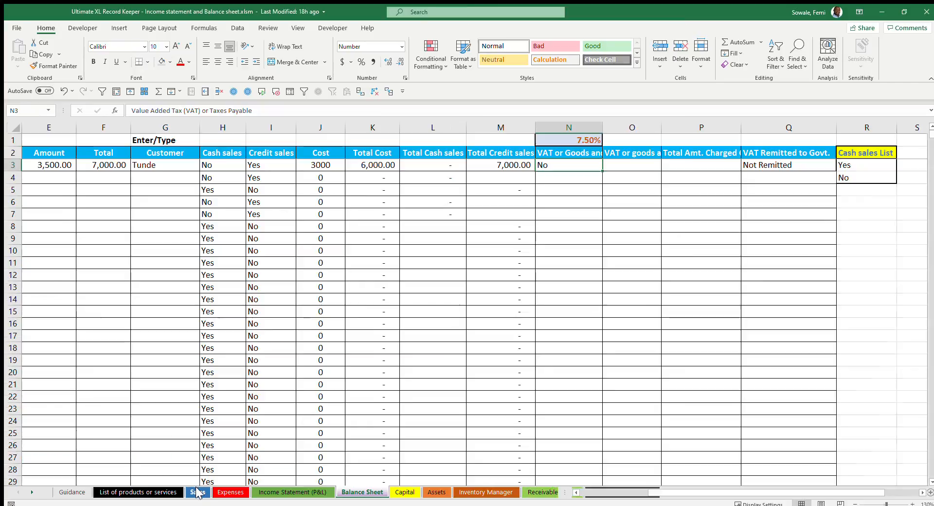
click(607, 166)
click(582, 180)
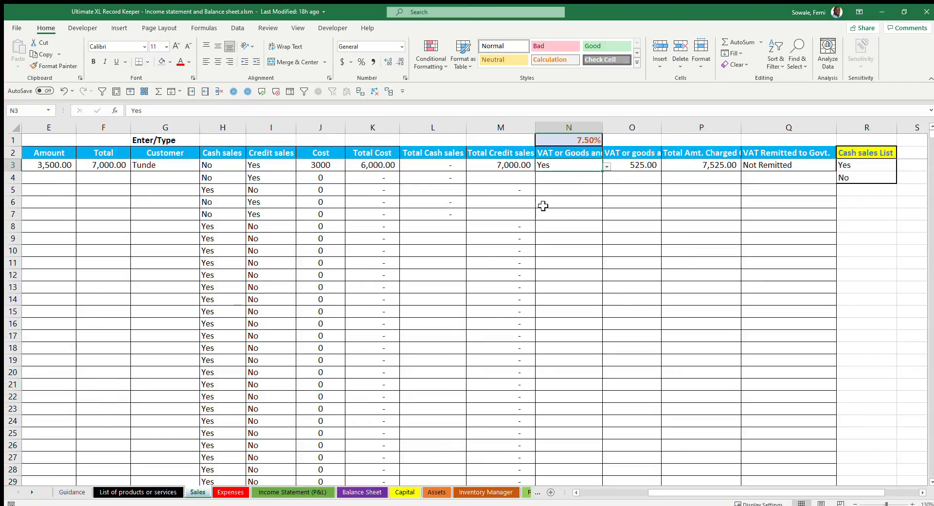
Confirm the VAT payable formula in C52 now shows 525.
click(362, 492)
scroll(340, 370, down, 5)
scroll(316, 336, up, 3)
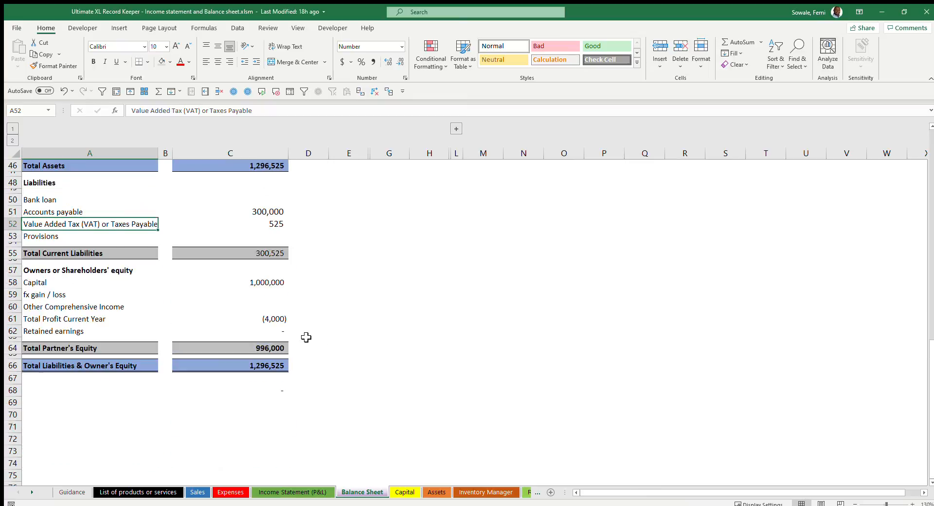
click(277, 246)
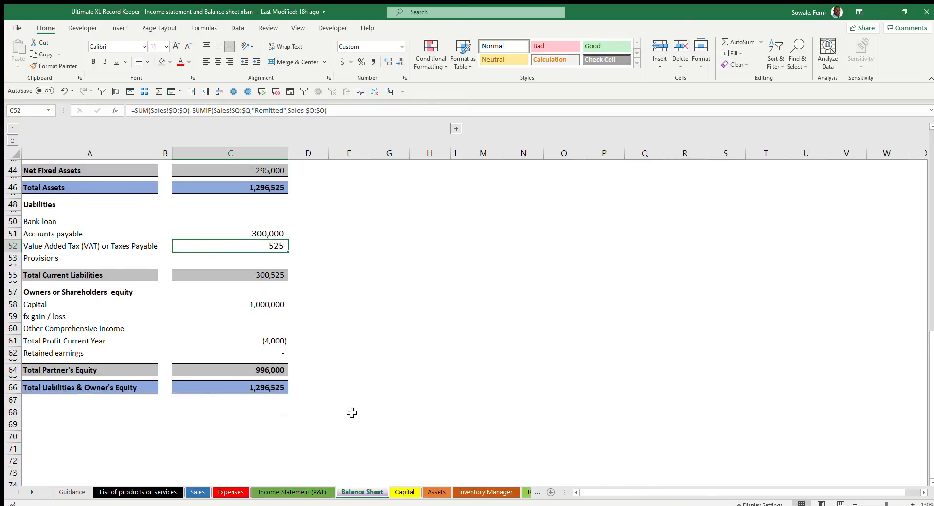
click(196, 492)
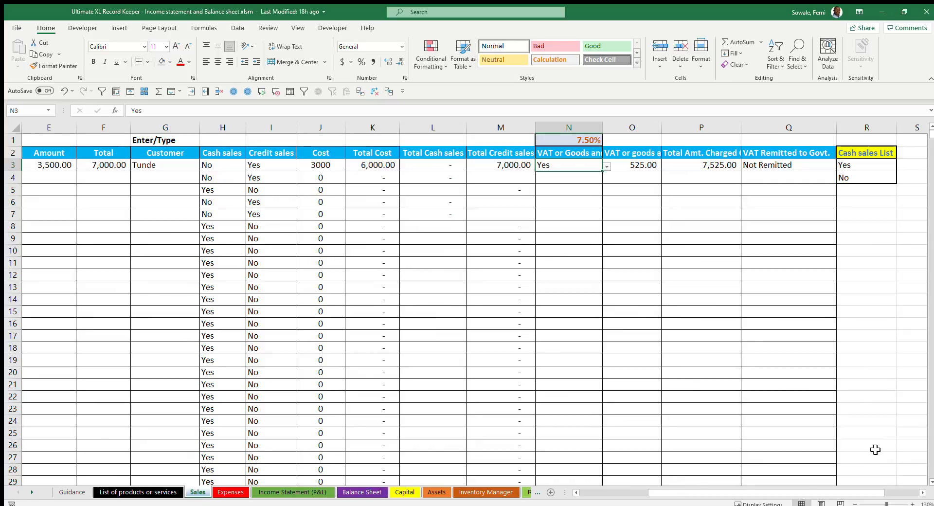
drag(778, 496, 619, 495)
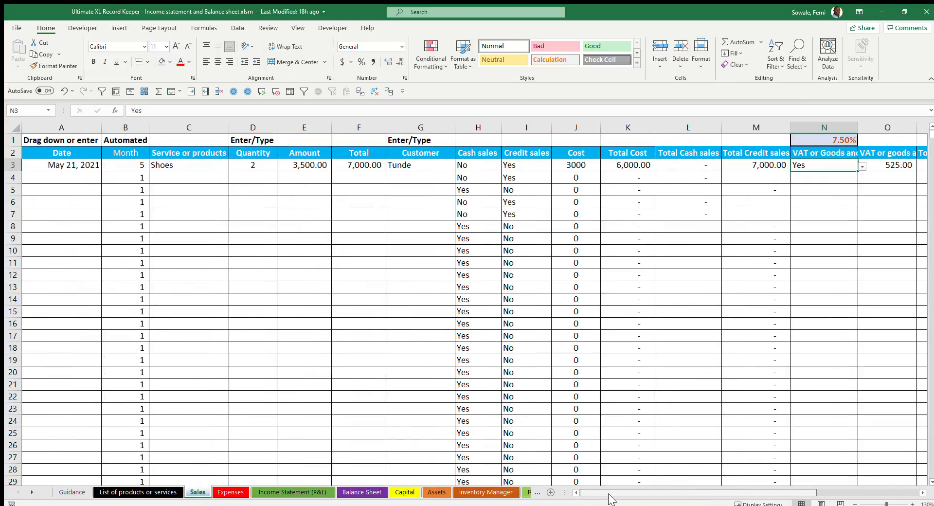
click(539, 168)
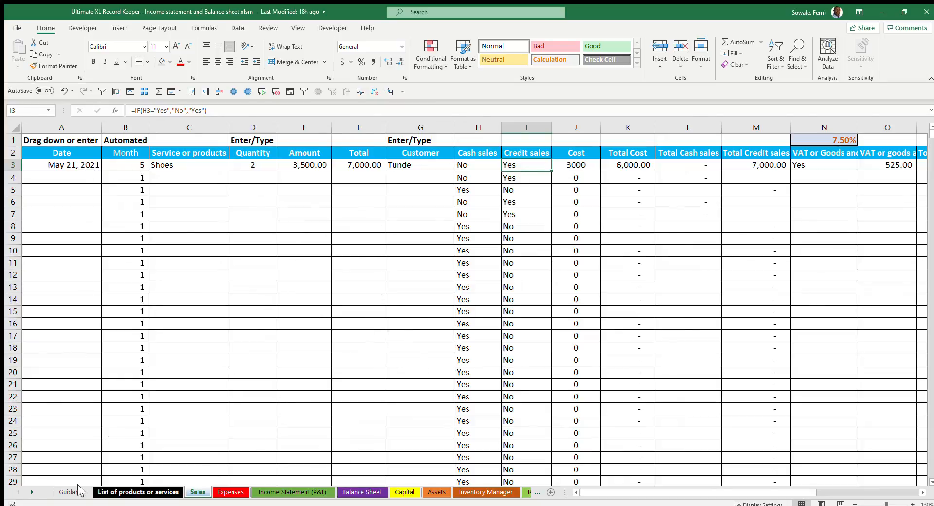
click(30, 491)
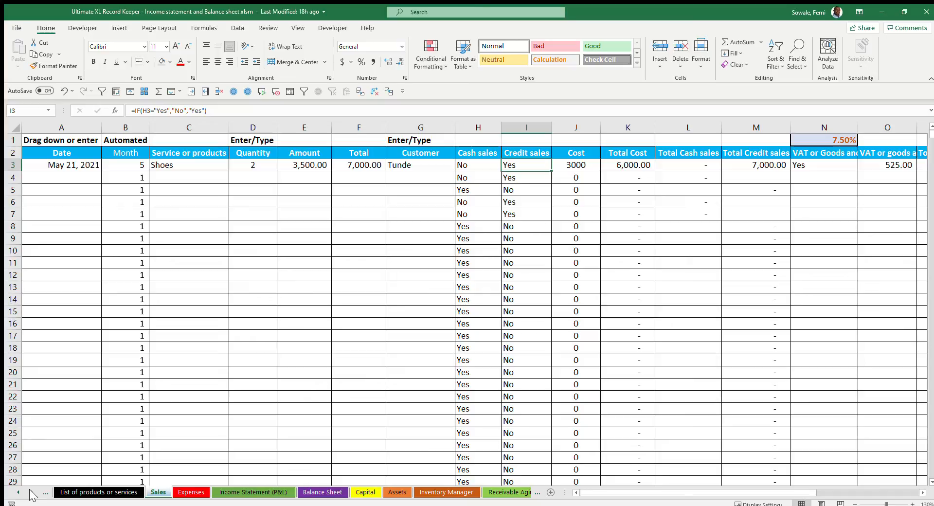
click(30, 491)
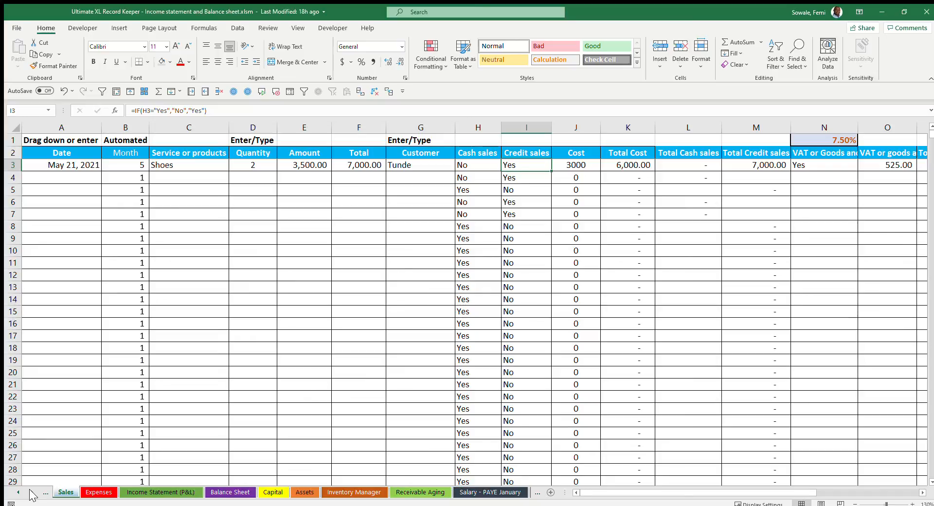
Refresh the Receivable Aging pivot and filter its Customer slicer to the new customer's 7,000 receivable.
click(403, 492)
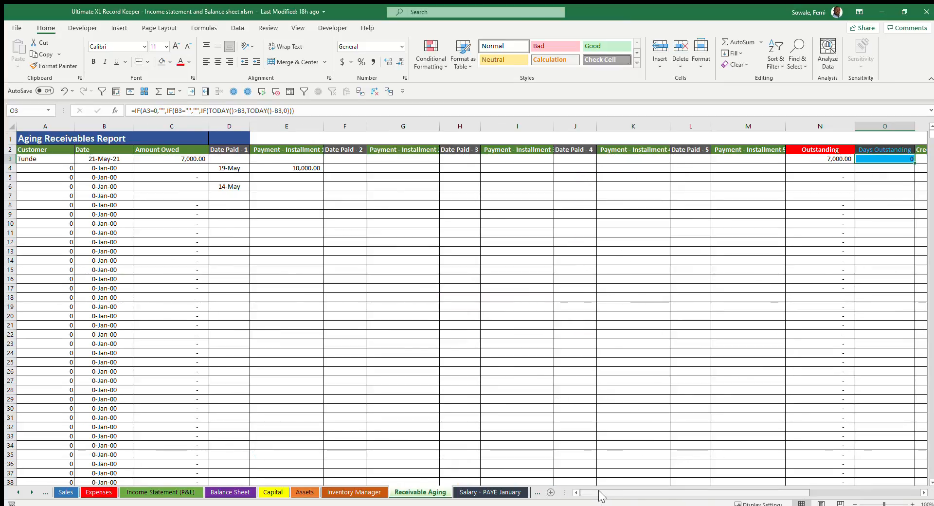
click(191, 159)
drag(649, 492, 750, 497)
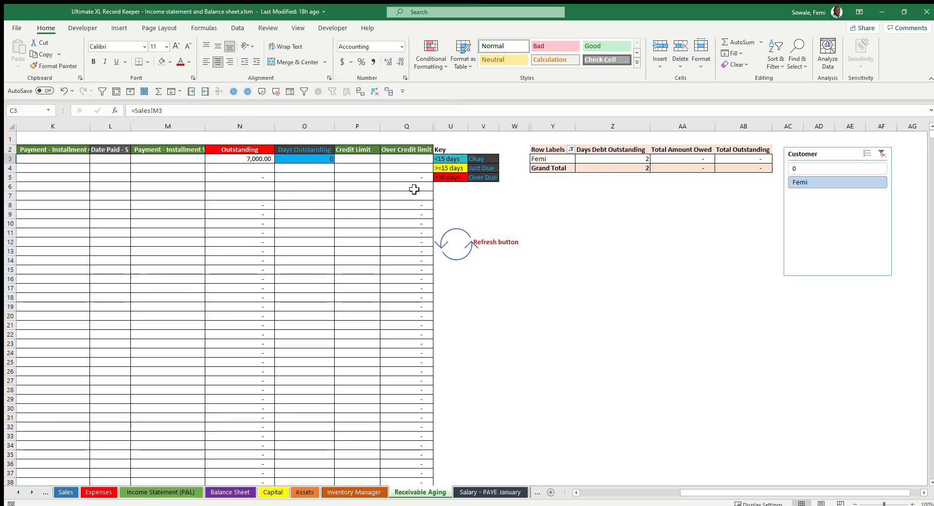
click(456, 246)
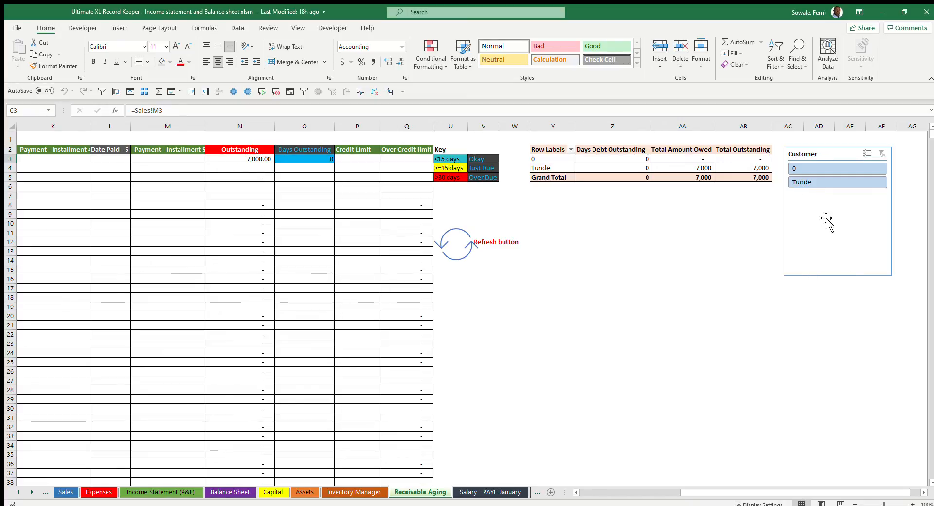
click(820, 181)
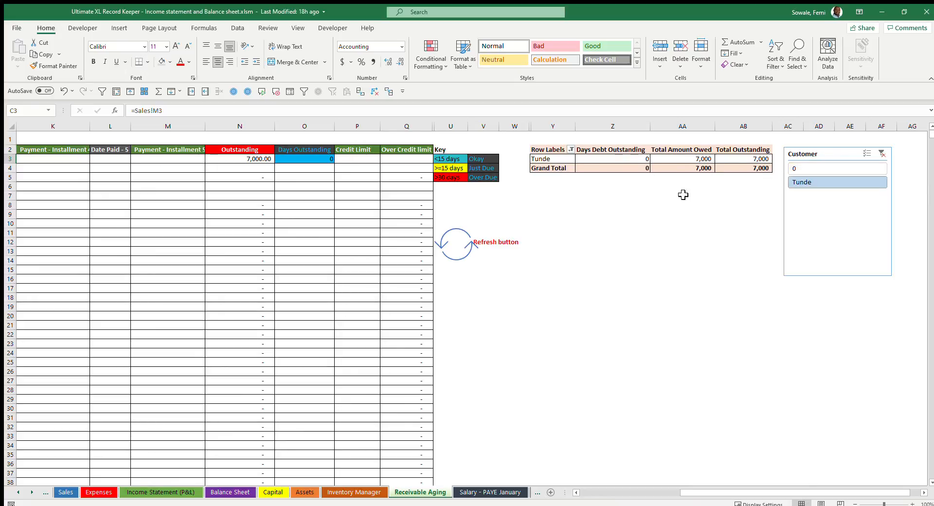
drag(738, 493, 483, 487)
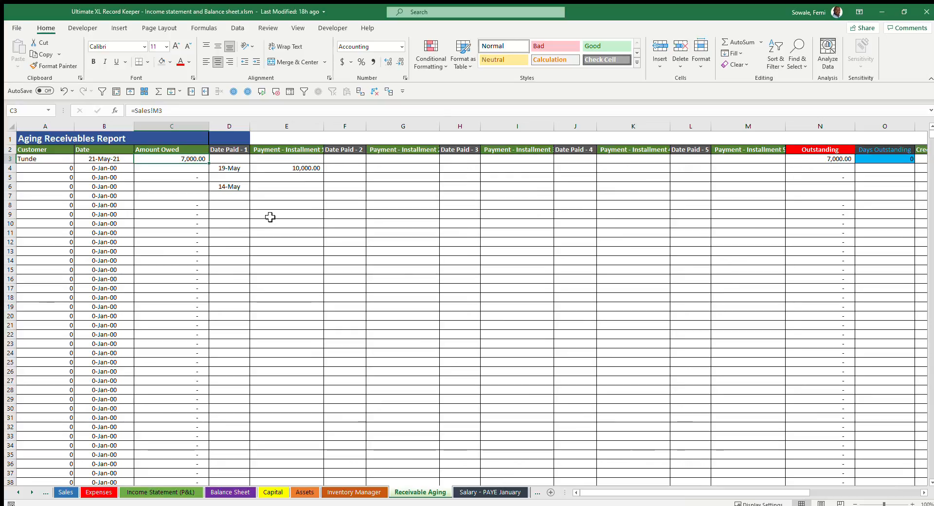
Record a 7,000 payment dated May 30 and refresh the pivot, leaving nothing outstanding.
click(242, 160)
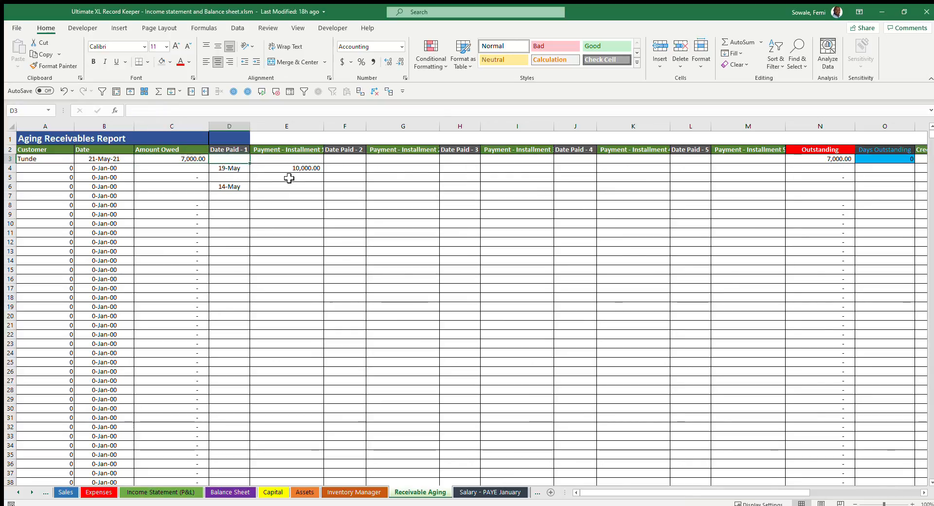
text(May 30)
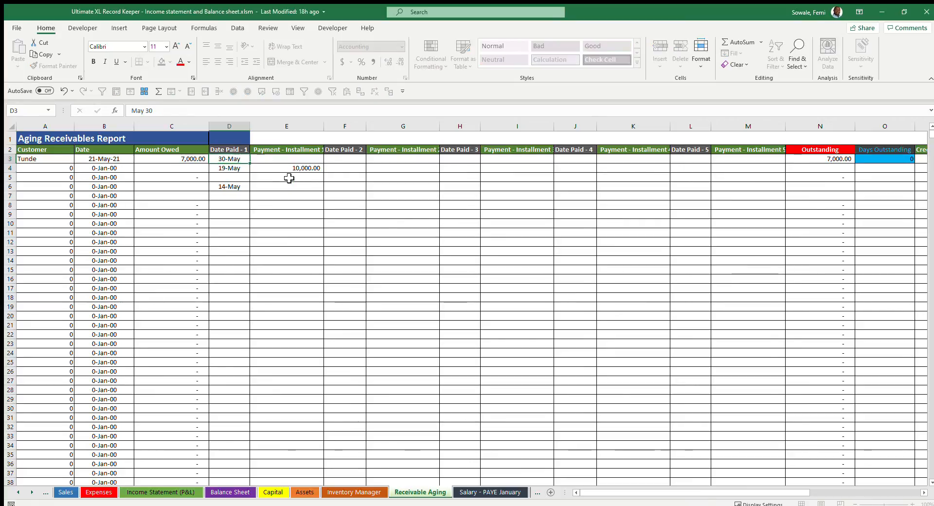
key(Tab)
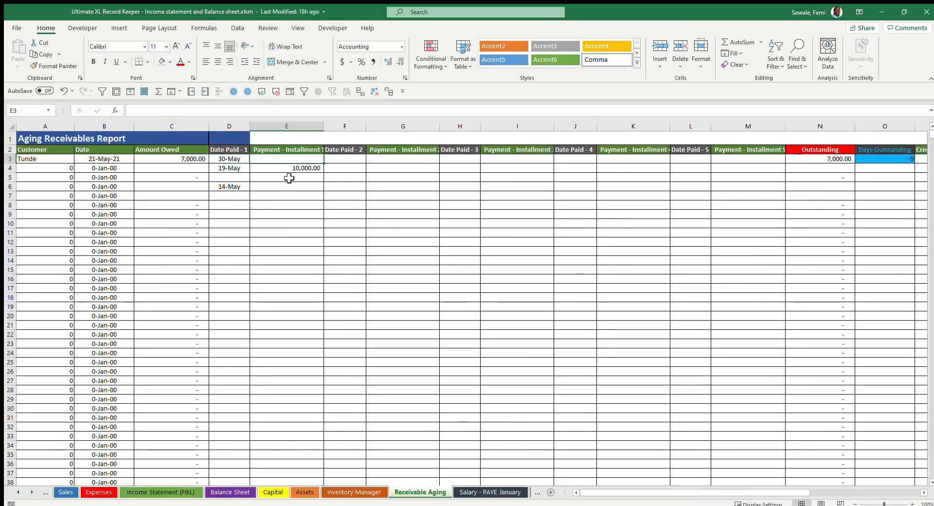
text(7000)
key(ctrl+Return)
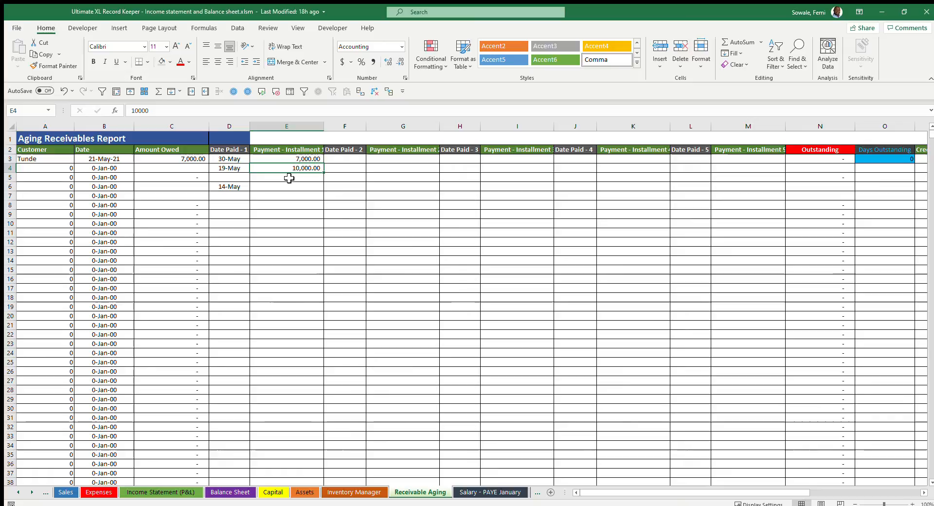
key(Right)
key(Right)
key(Right)
key(Right)
key(Right)
key(Right)
key(Right)
key(Right)
key(Right)
key(Right)
key(Right)
key(Right)
key(Right)
key(Right)
key(Right)
key(Right)
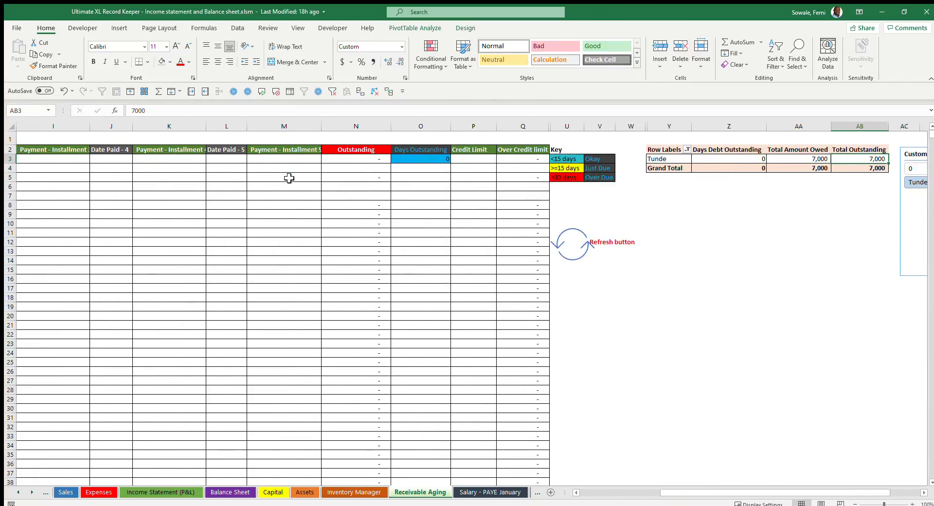
key(Left)
key(Left)
key(Left)
key(Left)
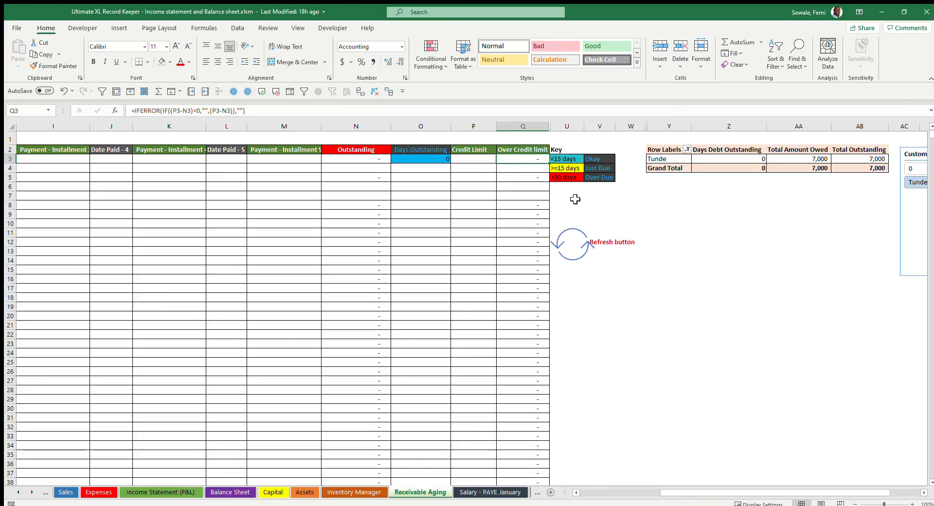
click(582, 249)
click(875, 160)
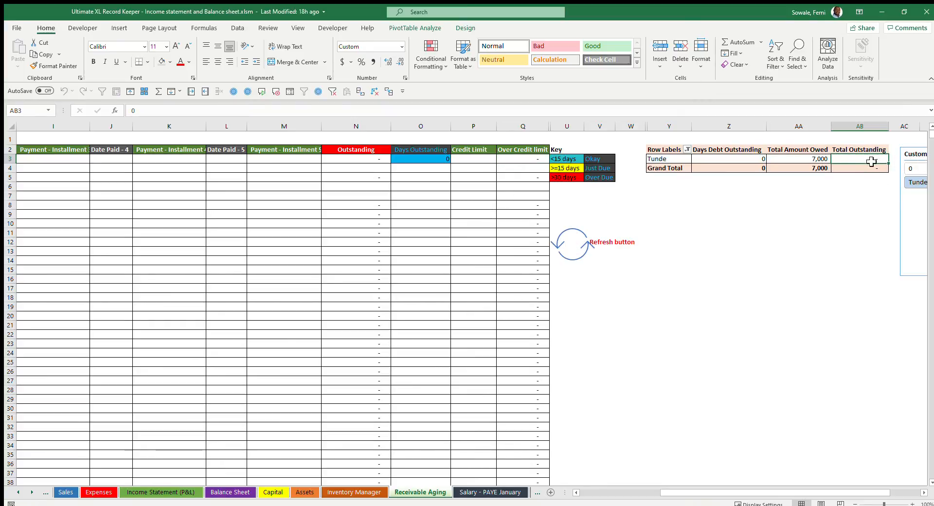
Delete the stray 10,000 payment in row 4, keeping the 7,000 payment.
drag(790, 493, 574, 493)
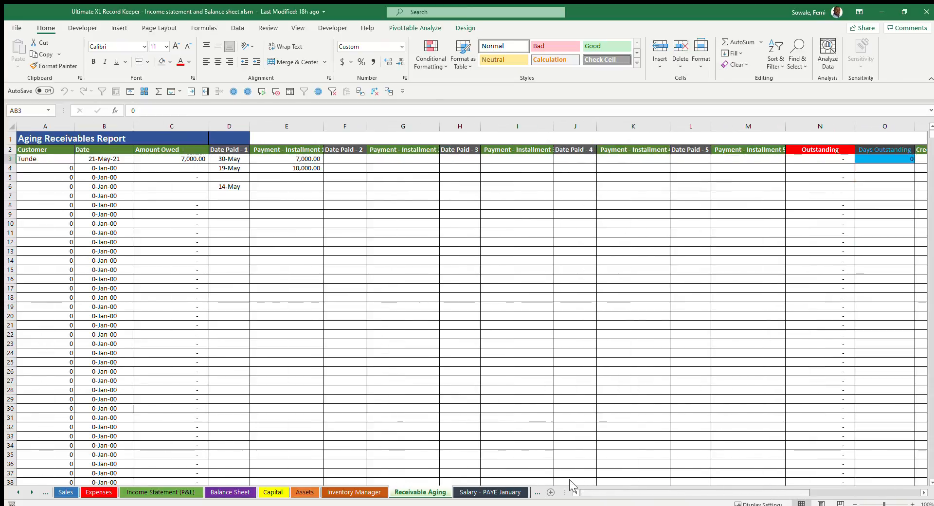
click(311, 169)
key(Delete)
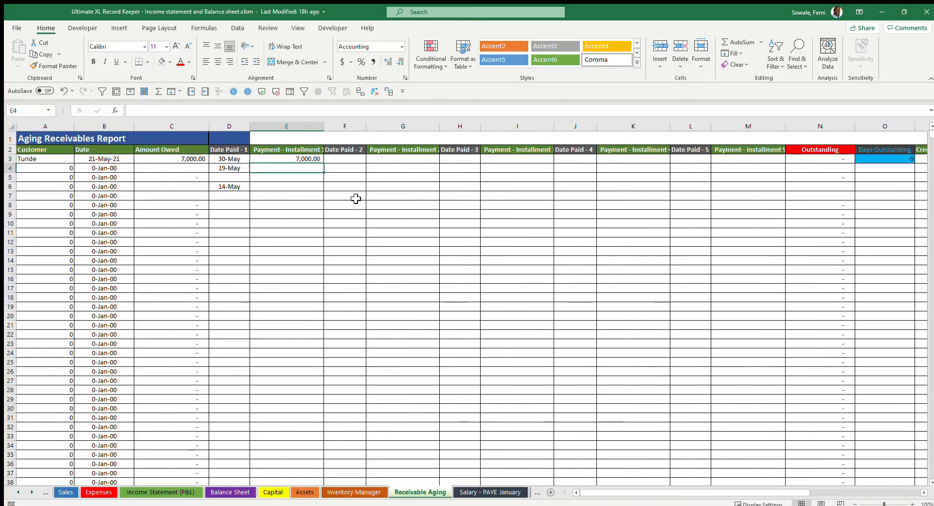
click(315, 160)
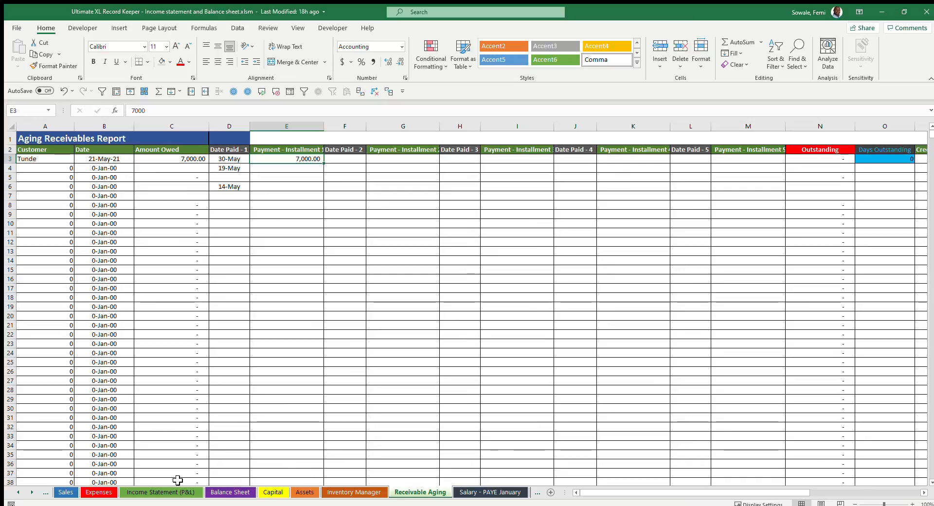
click(61, 492)
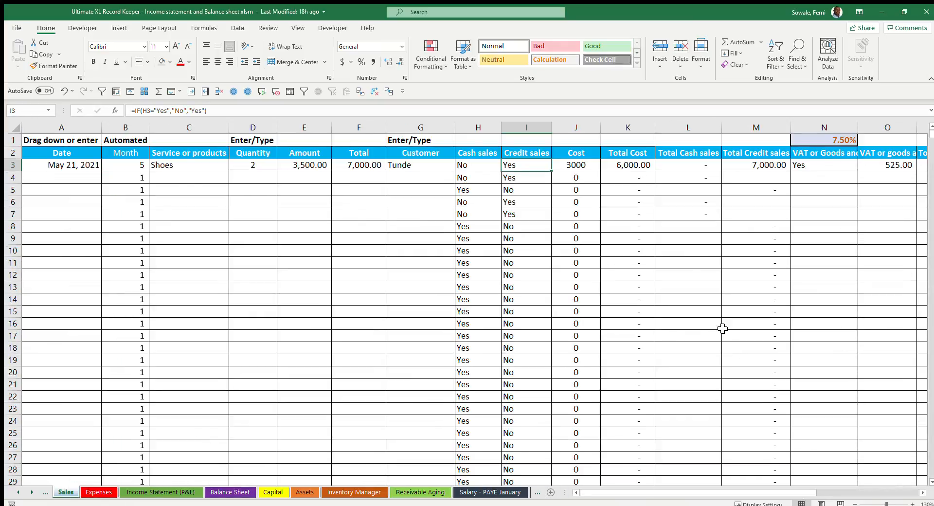
Set the shoe sale's Cash sales to Yes and check the resulting Cash/Bank on the Balance Sheet.
click(488, 166)
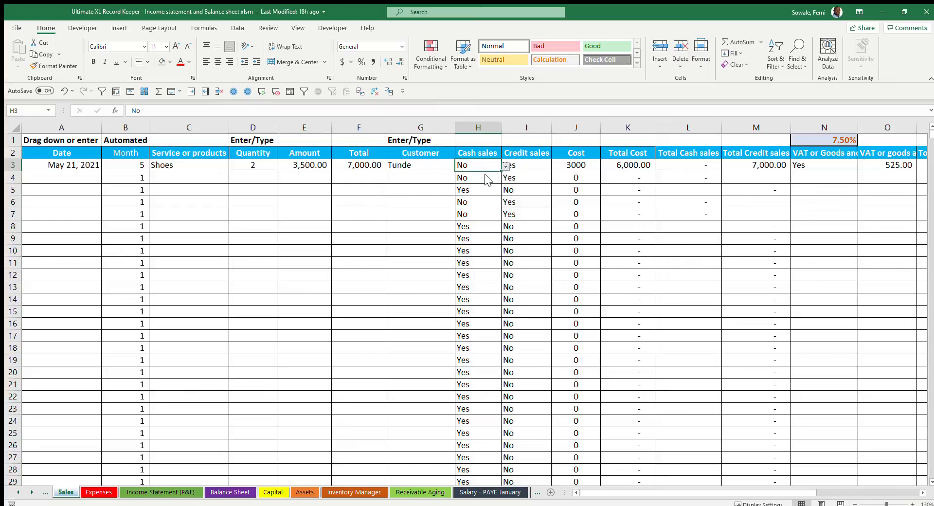
click(485, 174)
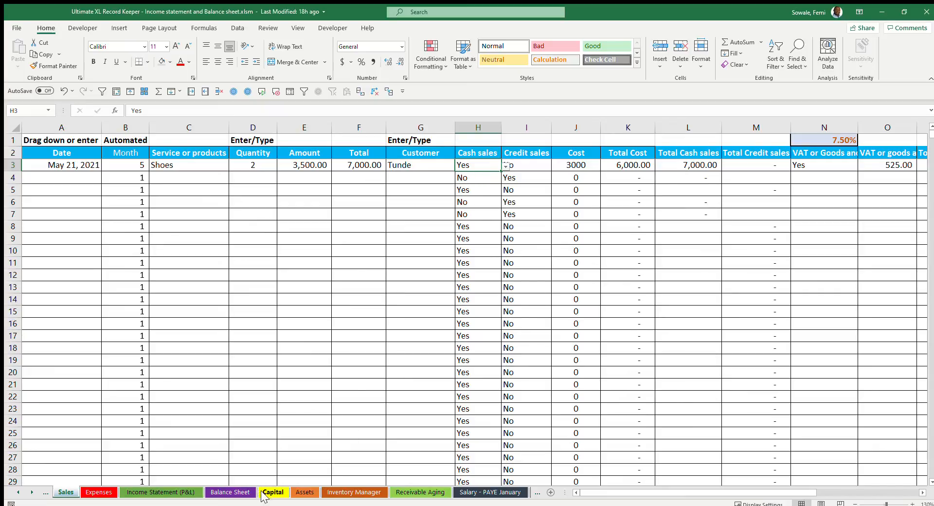
click(230, 492)
scroll(323, 233, up, 12)
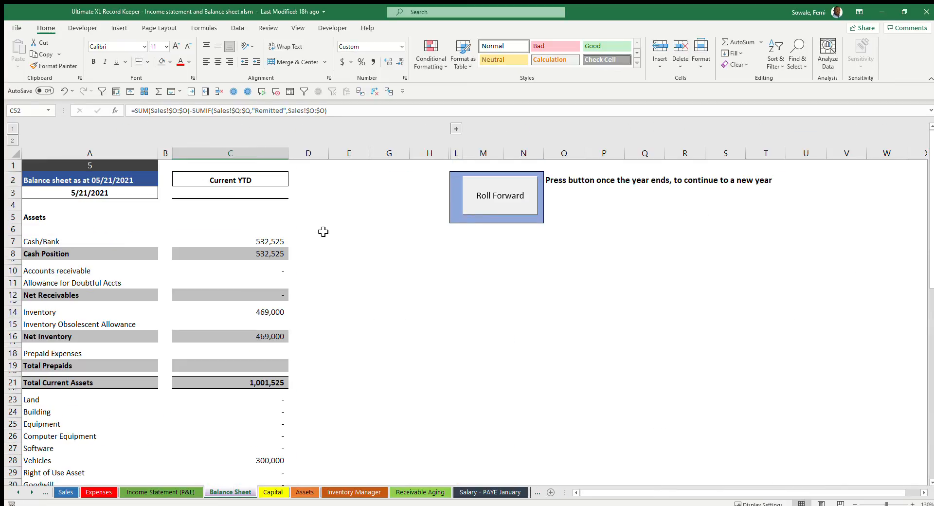
click(257, 242)
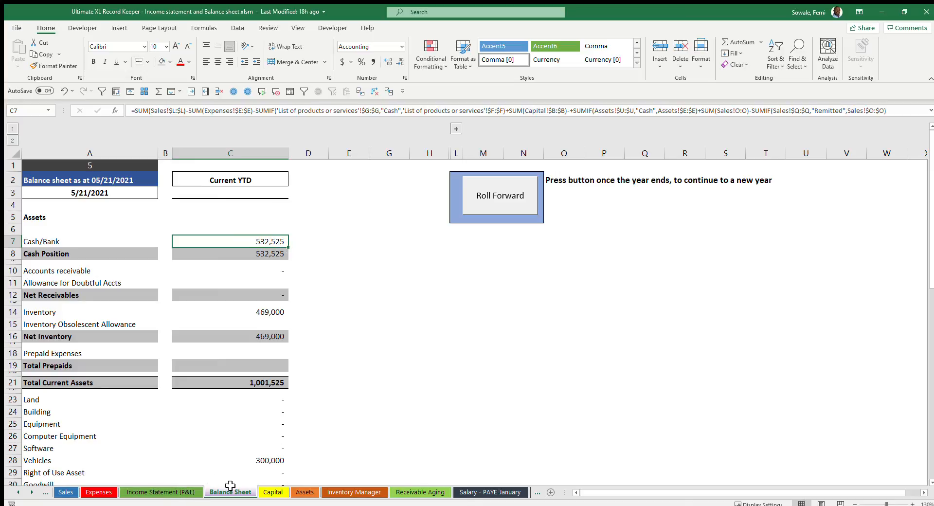
click(66, 491)
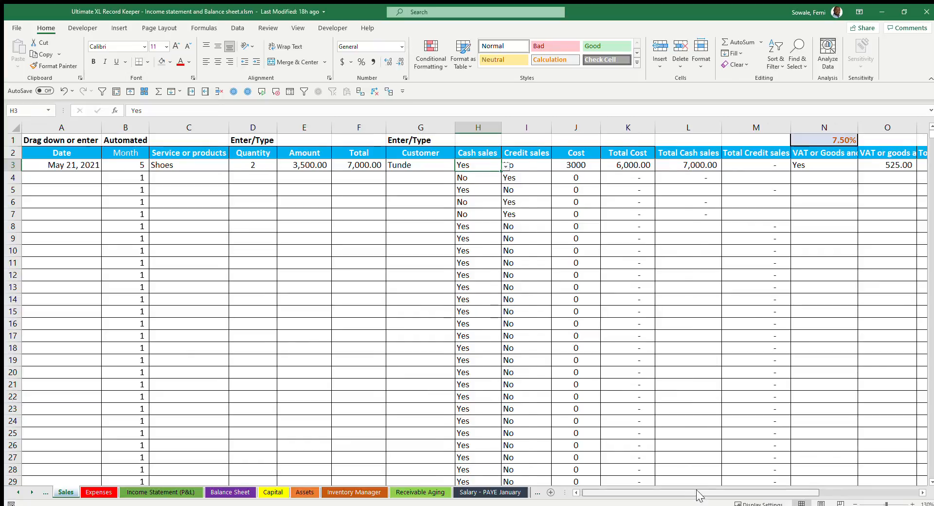
Set the Shoes sale's VAT status in Q3 to Remitted.
drag(694, 492, 798, 494)
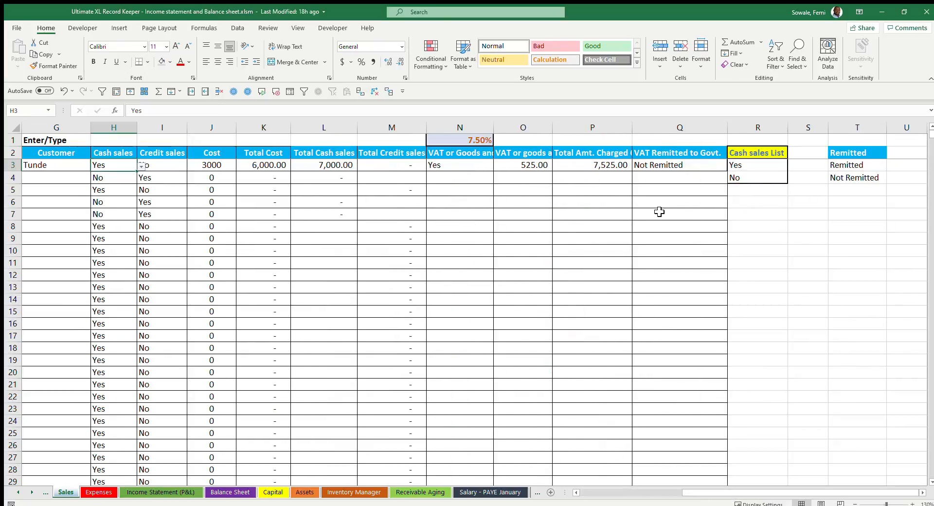
click(683, 168)
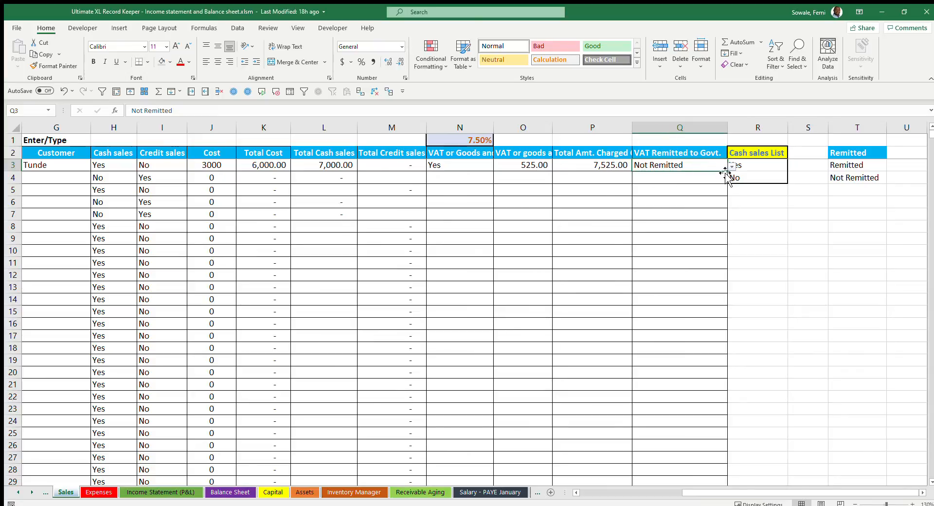
click(679, 177)
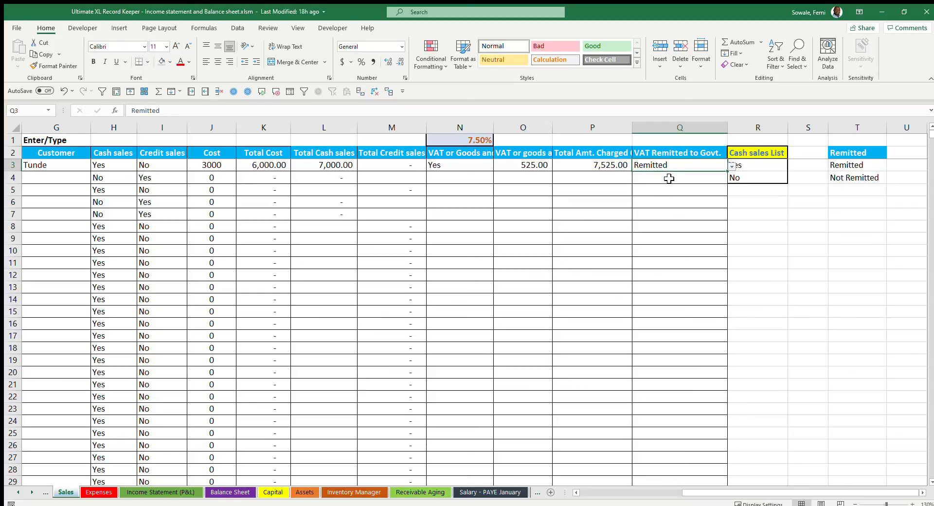
Check the Balance Sheet's VAT payable and Cash/Bank figures, now 532,000.
click(218, 493)
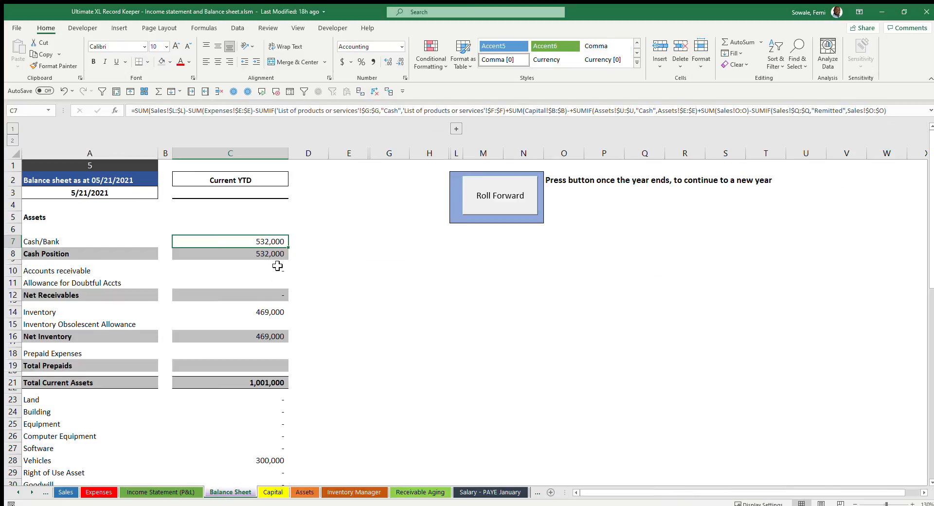
scroll(278, 266, down, 10)
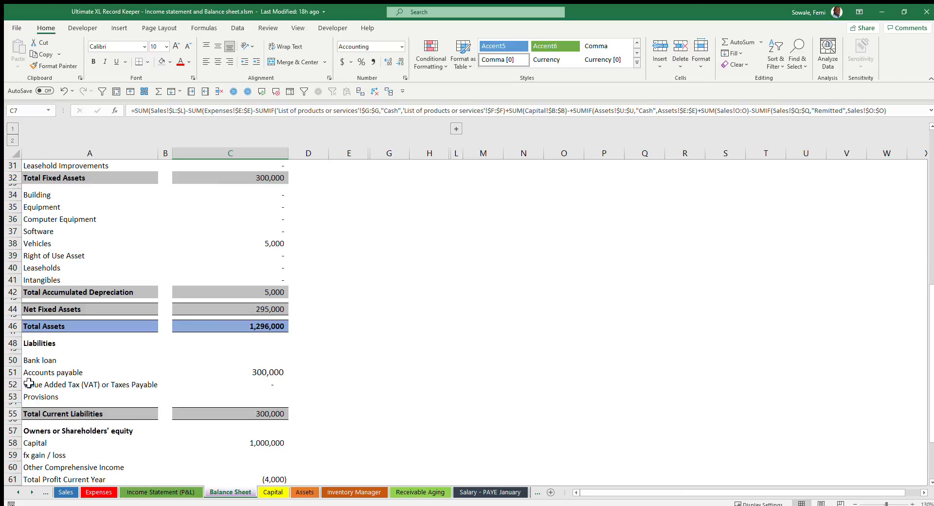
click(29, 384)
click(252, 387)
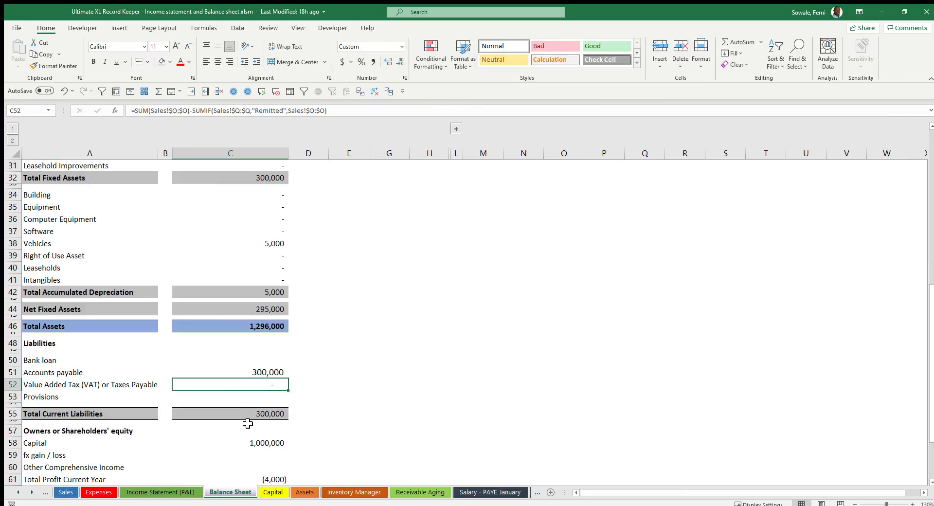
scroll(303, 395, up, 10)
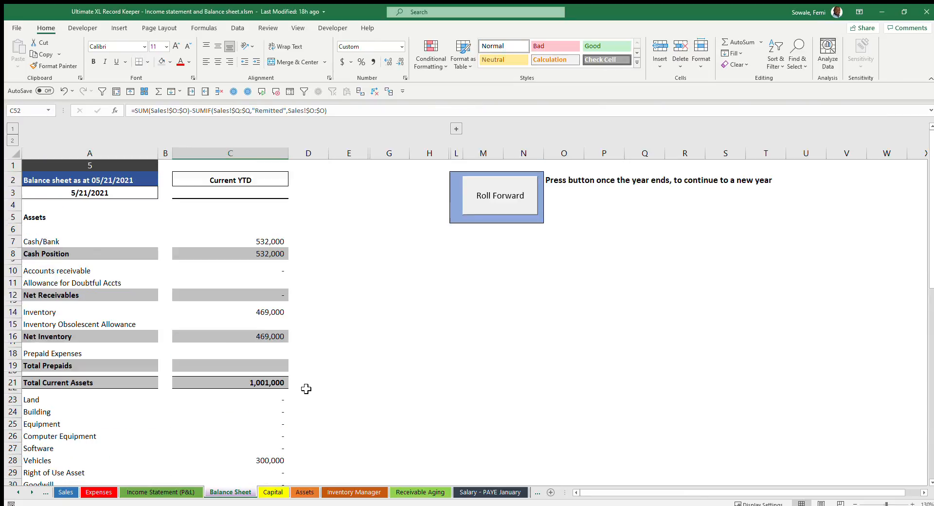
click(52, 244)
click(285, 243)
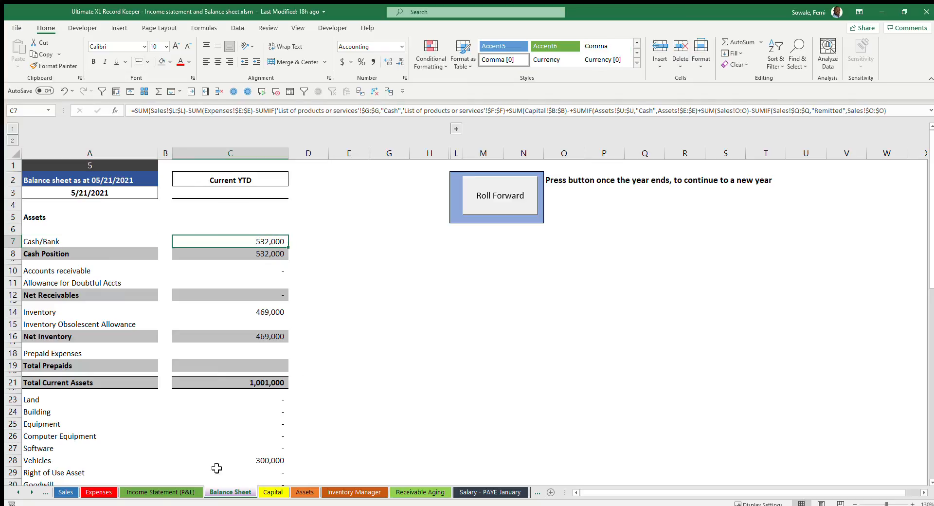
click(66, 492)
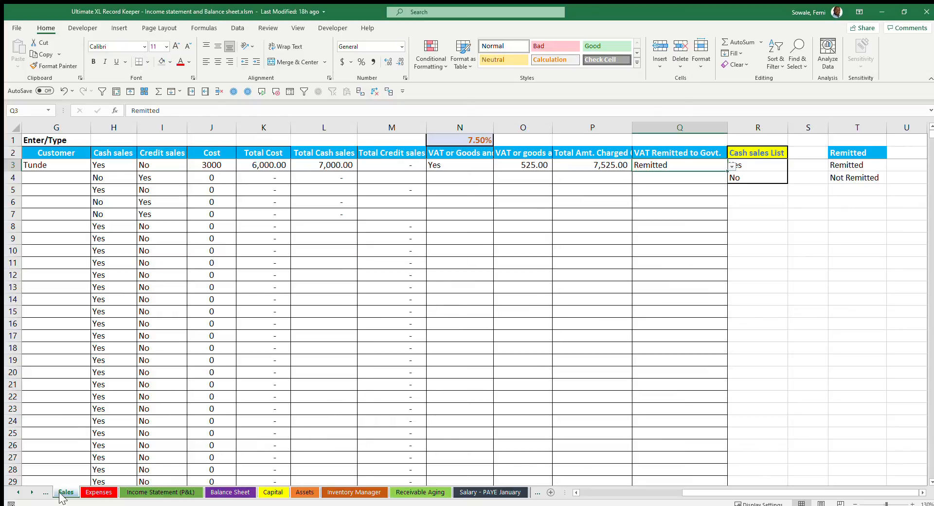
Enter a new row 4 sale: the date, product Bags, quantity 3 and the customer's name.
drag(698, 492, 535, 493)
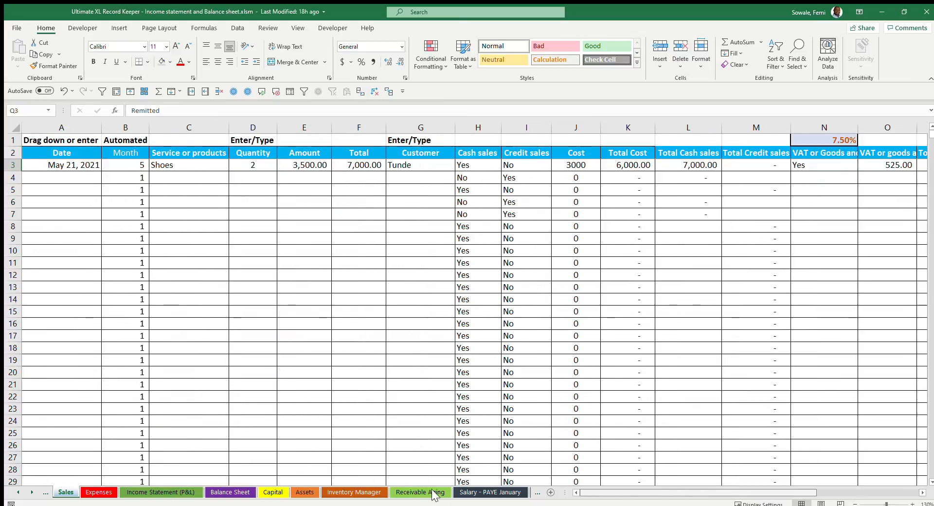
click(81, 183)
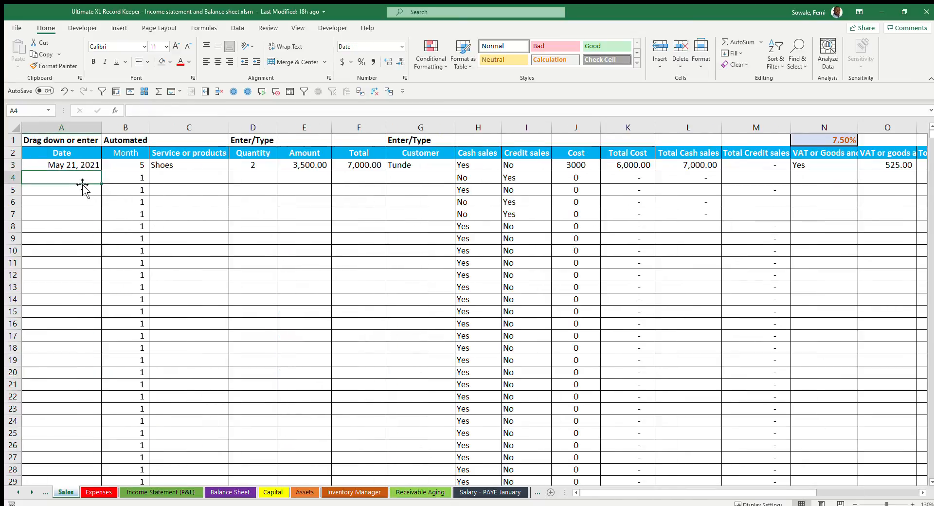
text(May)
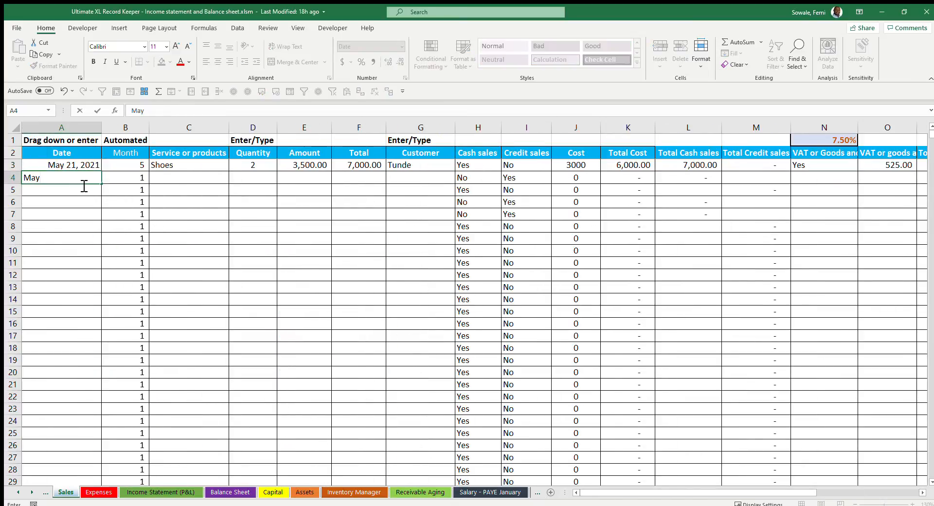
key(Tab)
key(Tab)
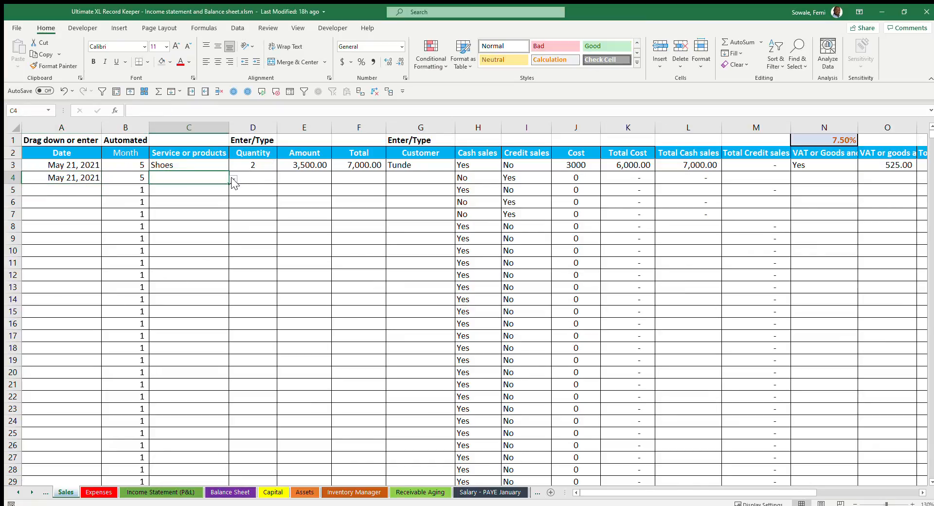
click(148, 196)
click(255, 175)
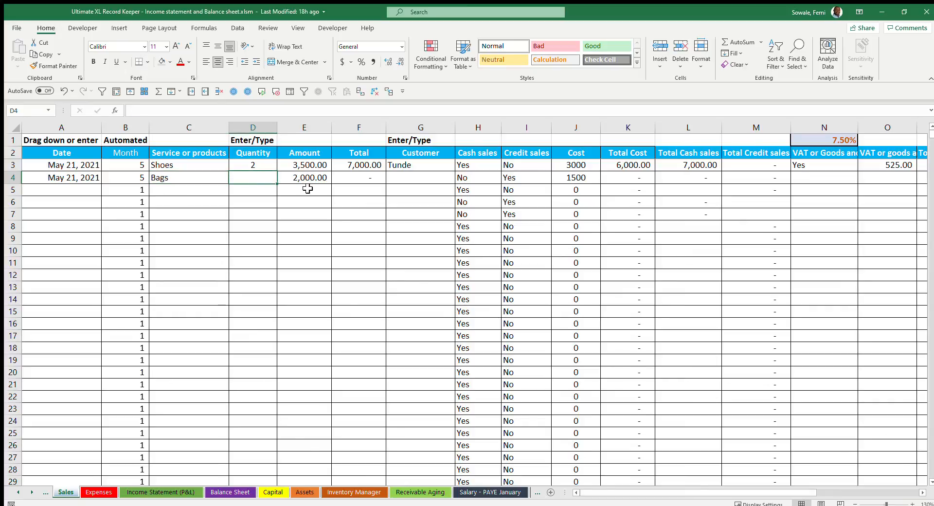
text(3)
key(Tab)
key(Tab)
key(Tab)
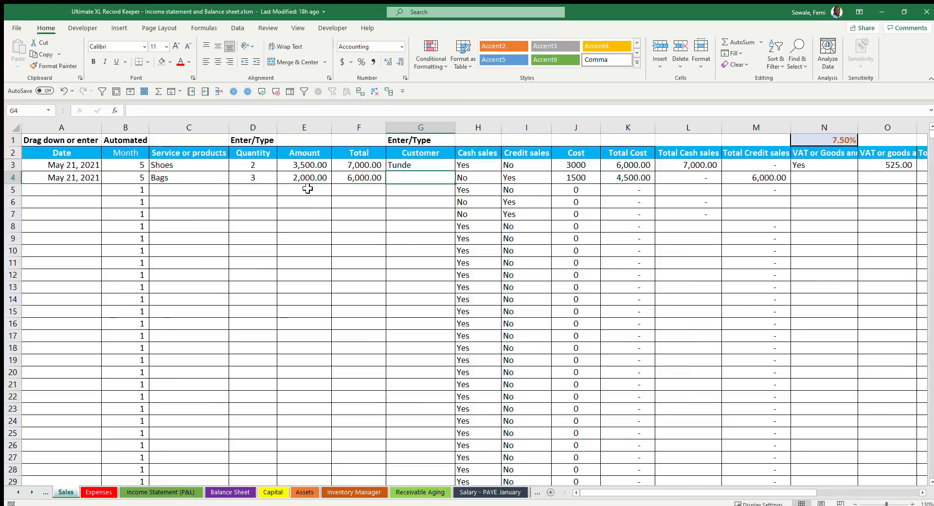
text(Kunl)
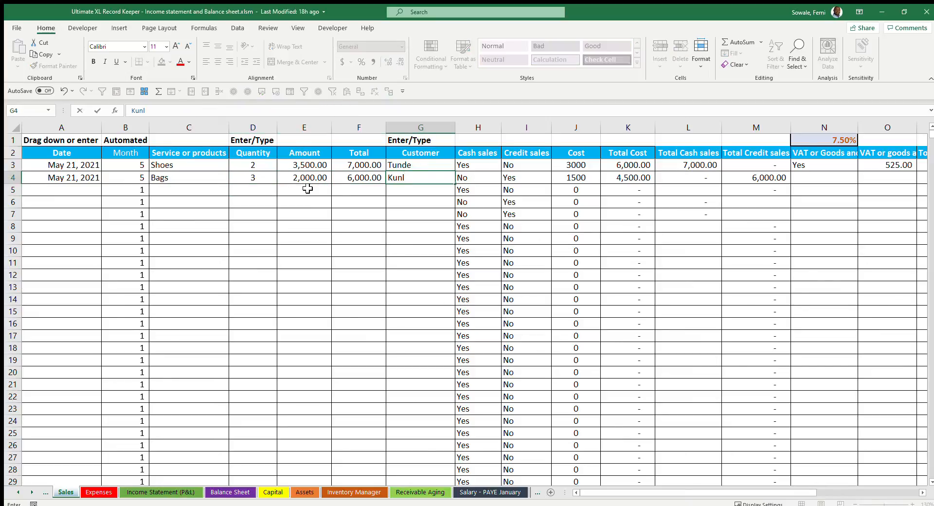
text(e)
key(Tab)
key(Tab)
key(Tab)
key(Tab)
key(Tab)
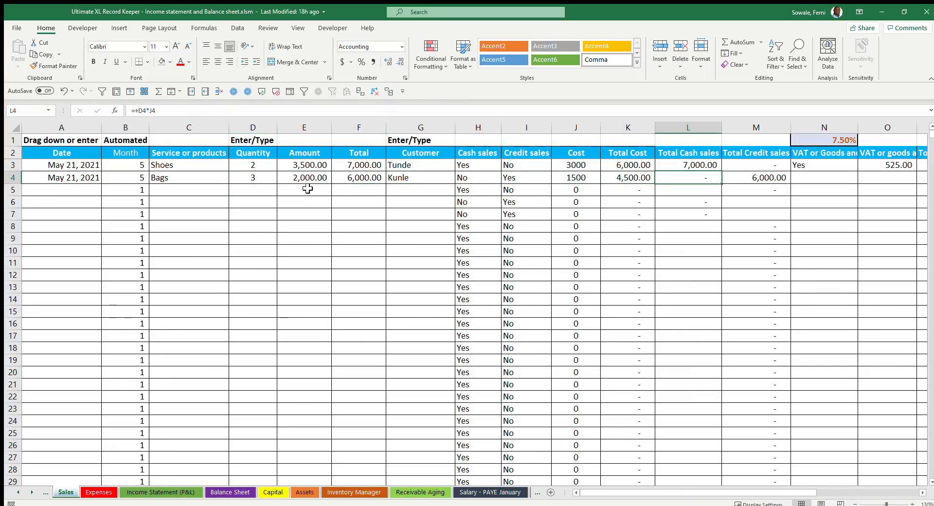
Mark the Bags sale as a cash sale with VAT set to No.
key(Left)
key(Left)
key(Left)
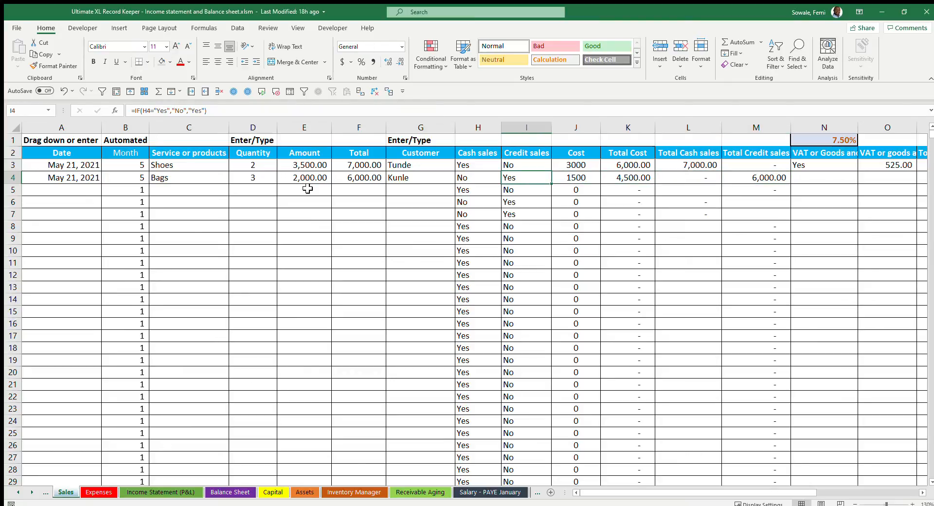
key(Left)
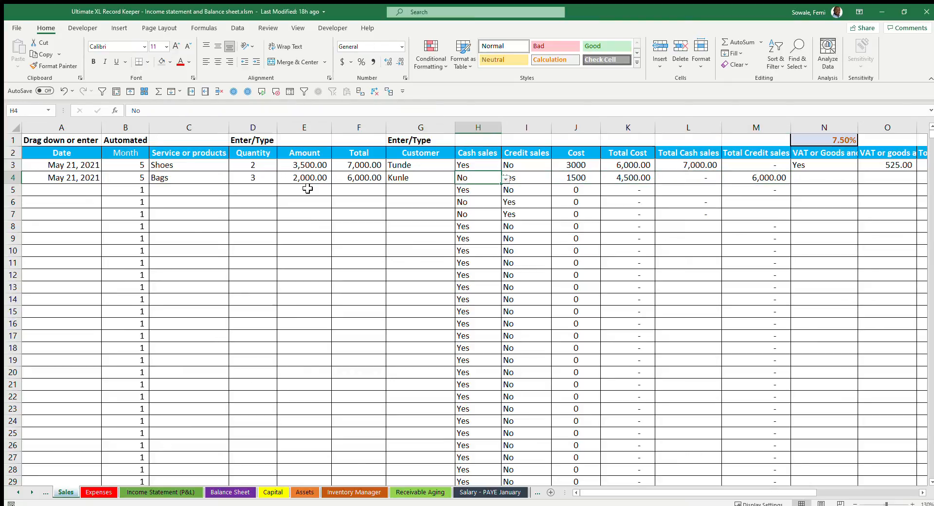
click(501, 190)
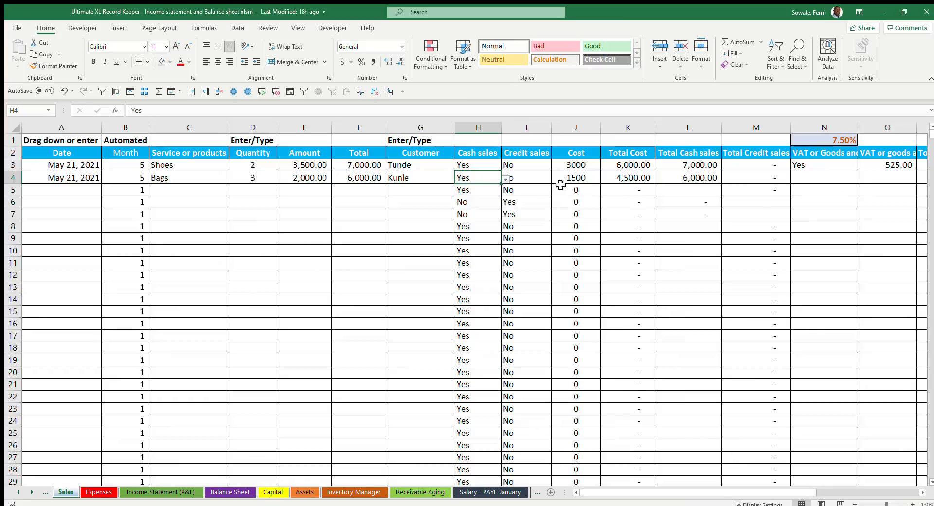
click(823, 178)
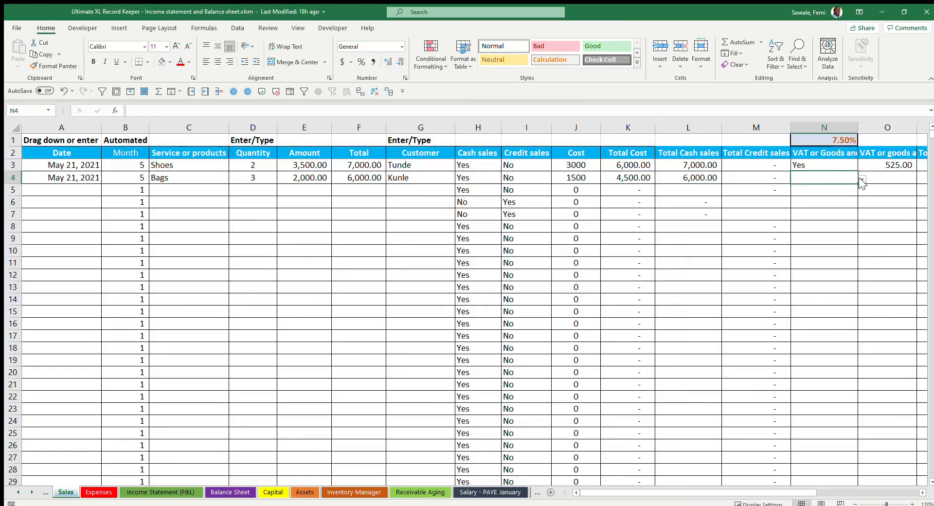
drag(775, 492, 827, 491)
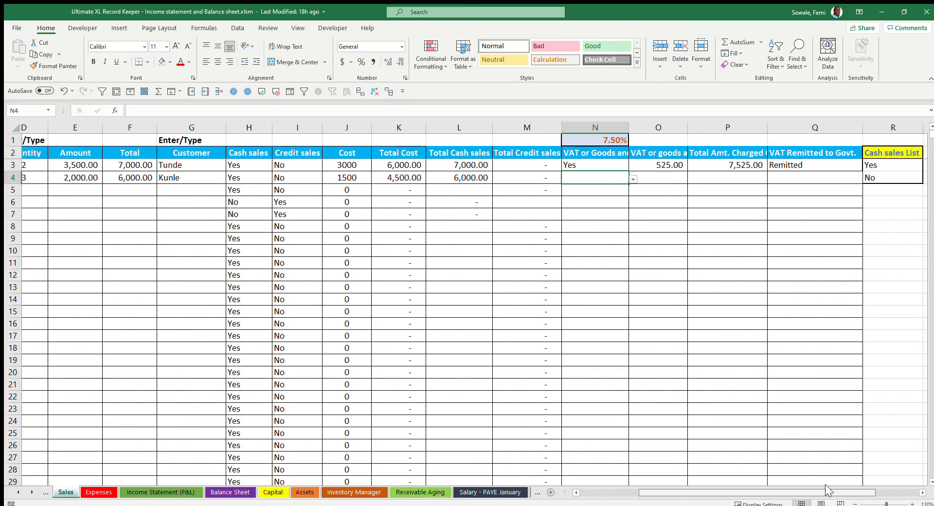
drag(828, 490, 787, 491)
click(781, 180)
click(760, 198)
drag(621, 492, 564, 492)
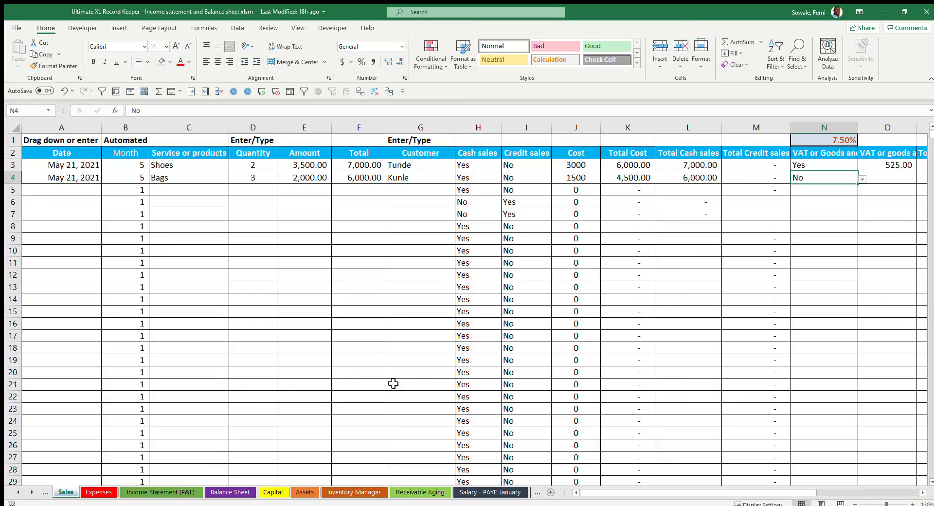
Refresh the Inventory Manager pivot tables and review the Shoes purchased, sold and ending formulas.
click(353, 492)
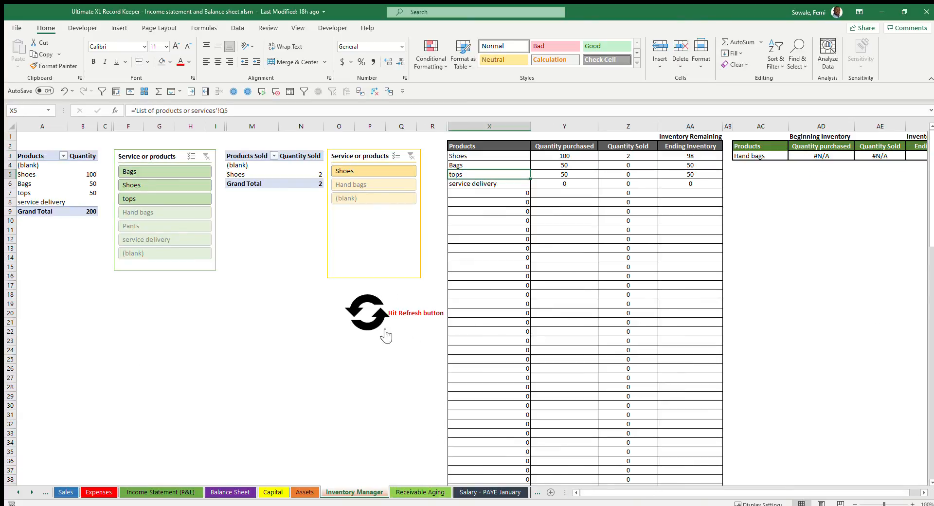
click(369, 315)
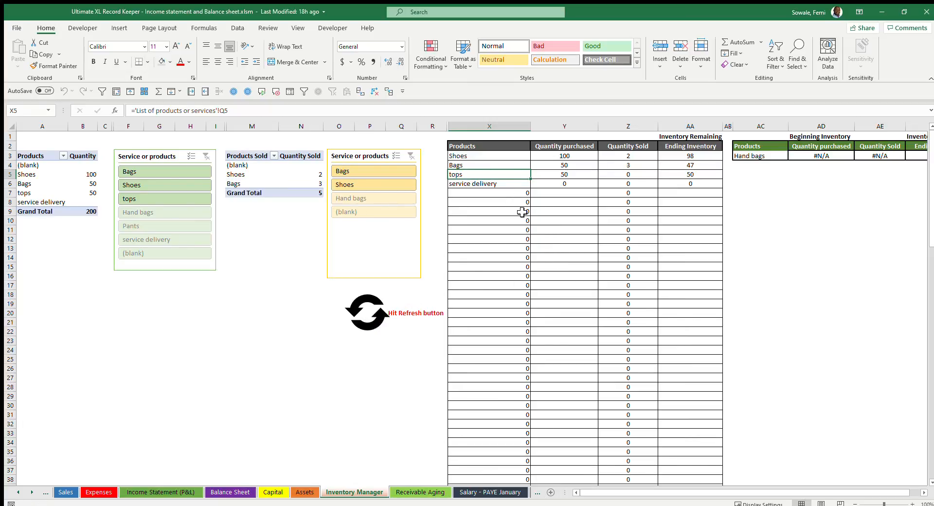
click(484, 158)
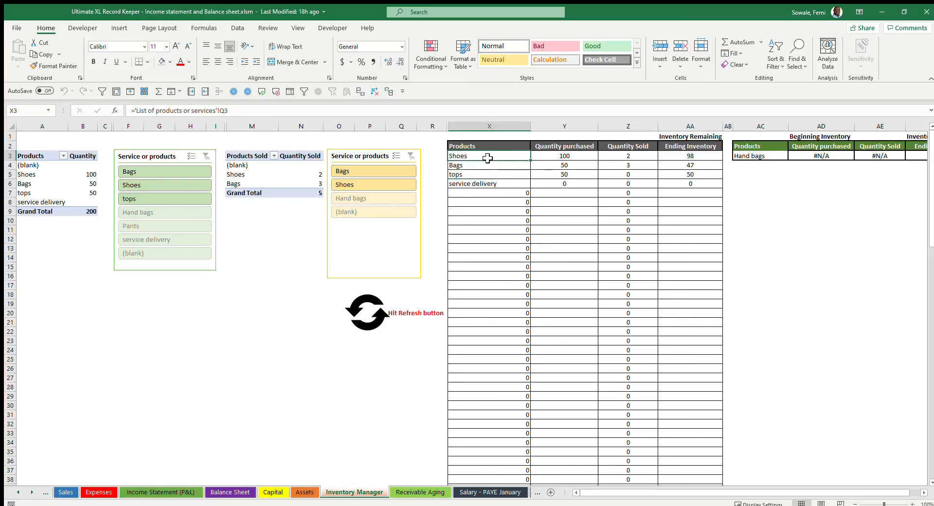
click(566, 155)
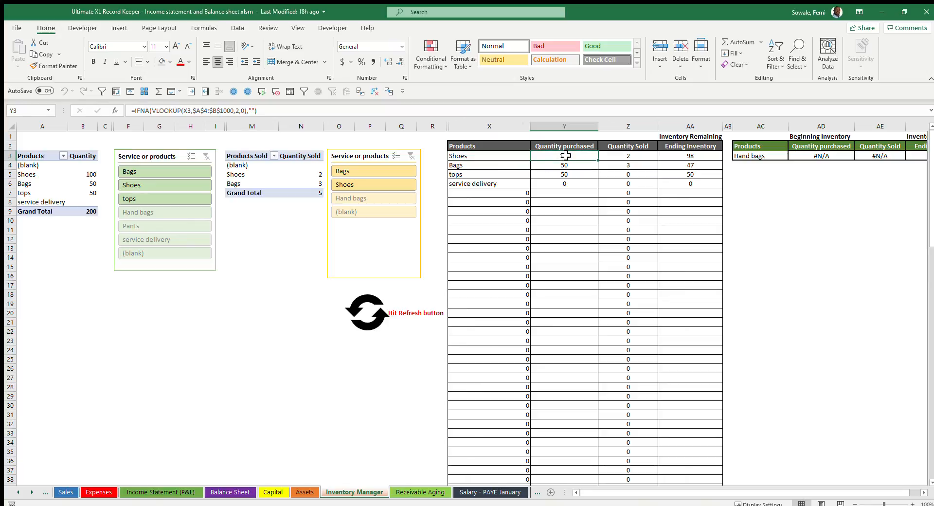
click(630, 156)
click(699, 156)
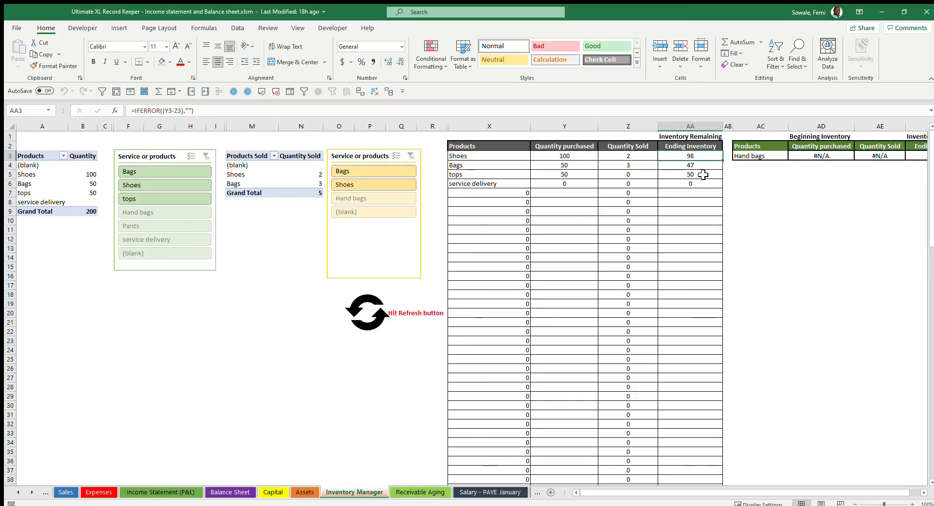
Review the Bags and tops formulas, showing 47 Bags and 50 tops remaining.
click(507, 166)
click(577, 163)
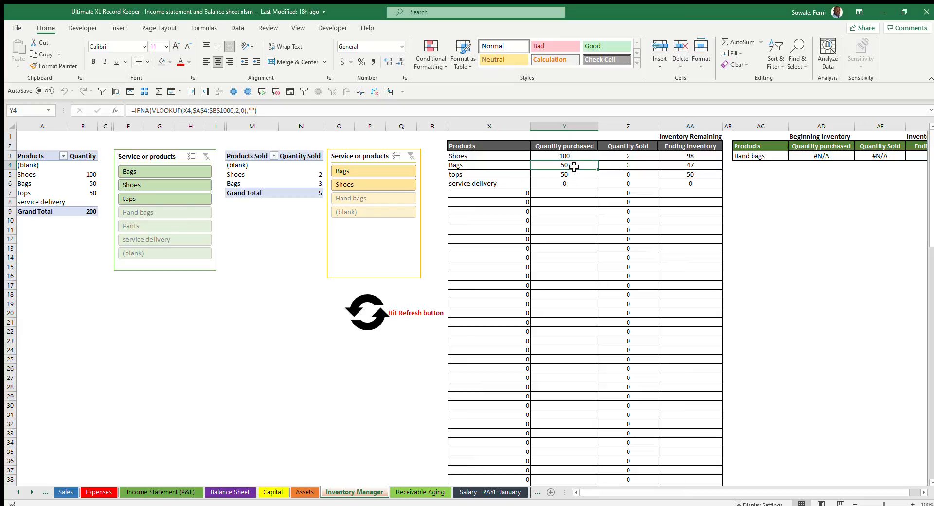
click(632, 166)
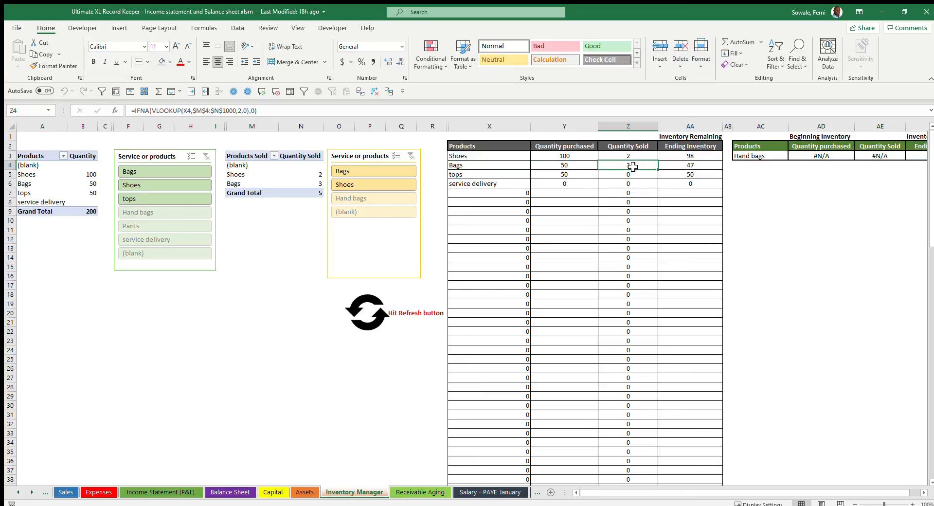
click(706, 167)
click(563, 176)
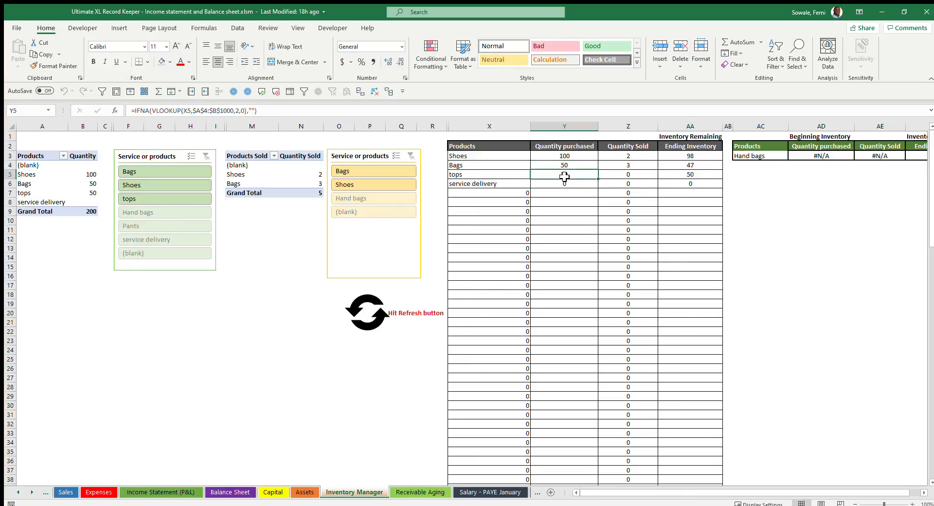
click(679, 176)
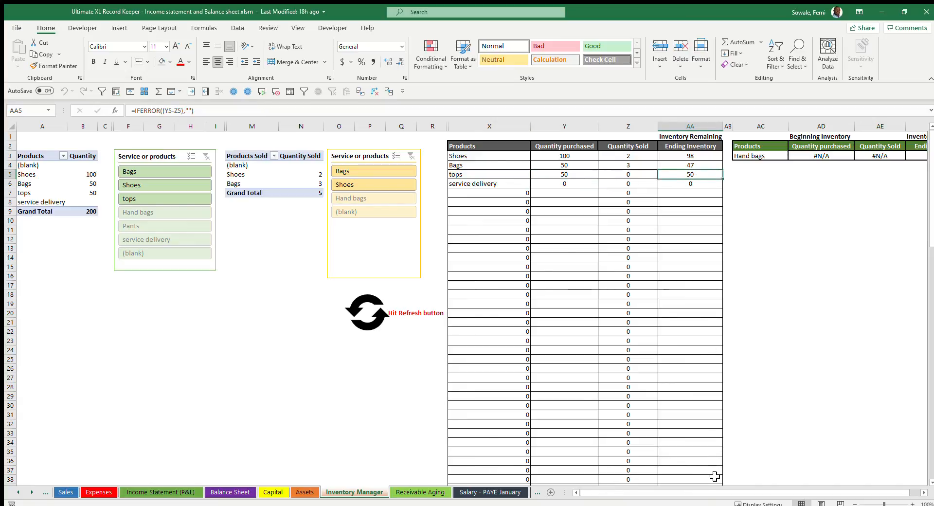
scroll(777, 492, right, 1)
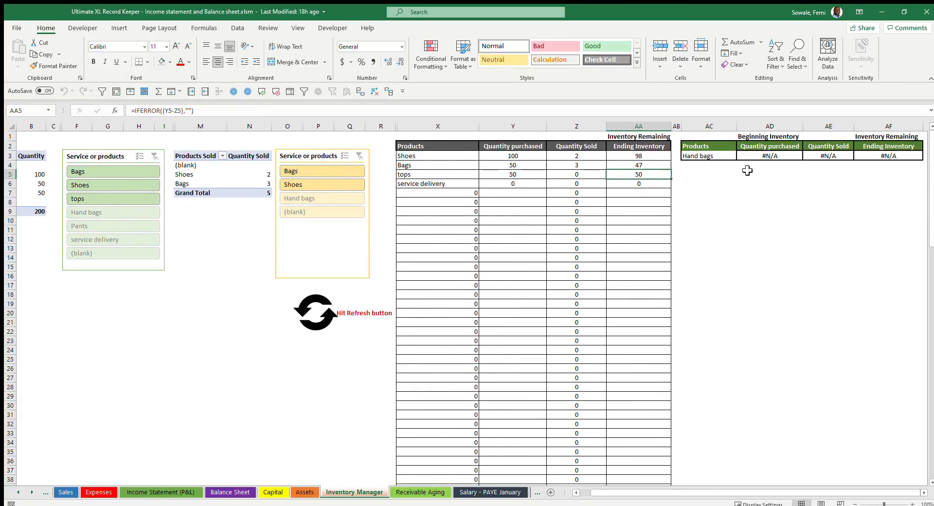
Try Shoes and tops in the AC3 lookup, leaving it on Shoes: 100 purchased, 2 sold, 98 left.
click(713, 156)
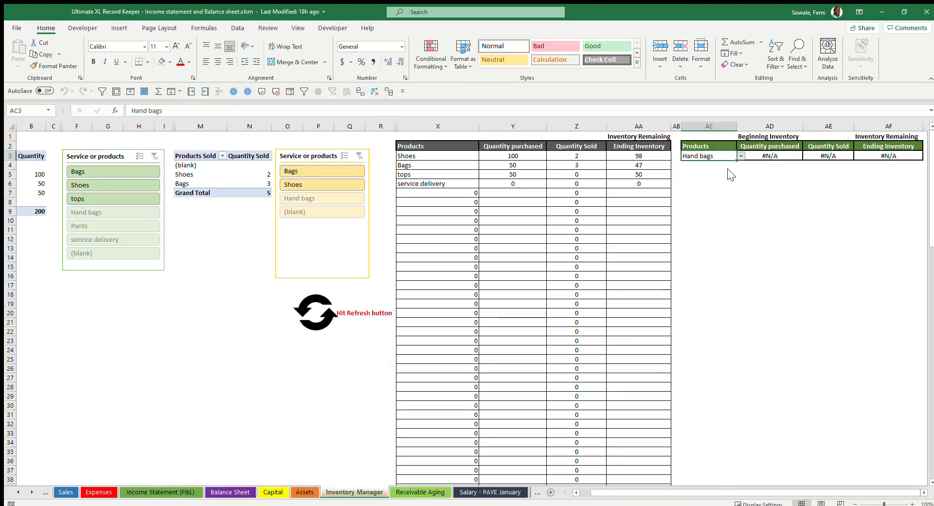
click(723, 162)
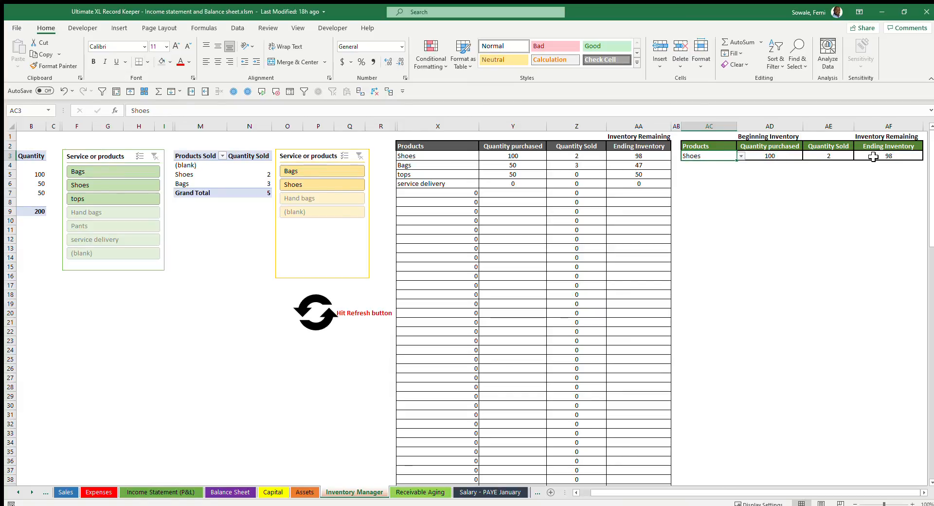
click(900, 157)
click(730, 157)
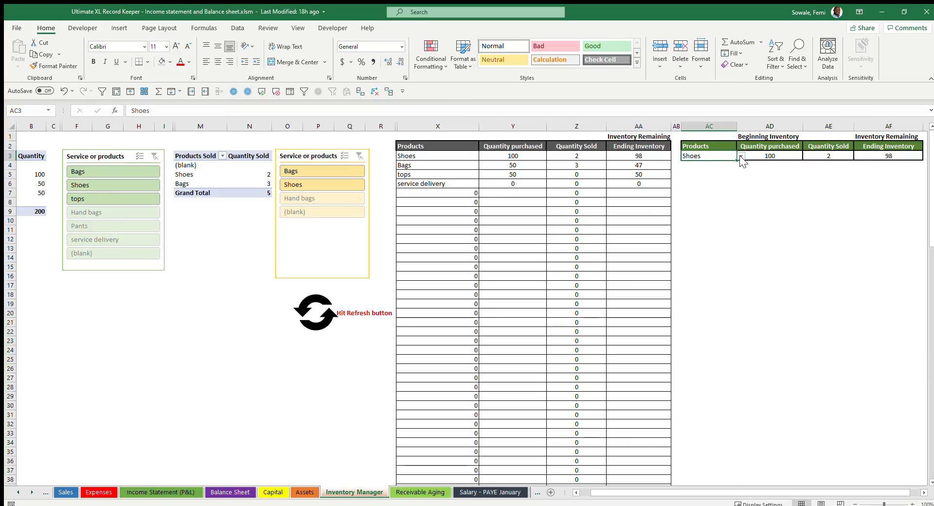
click(731, 177)
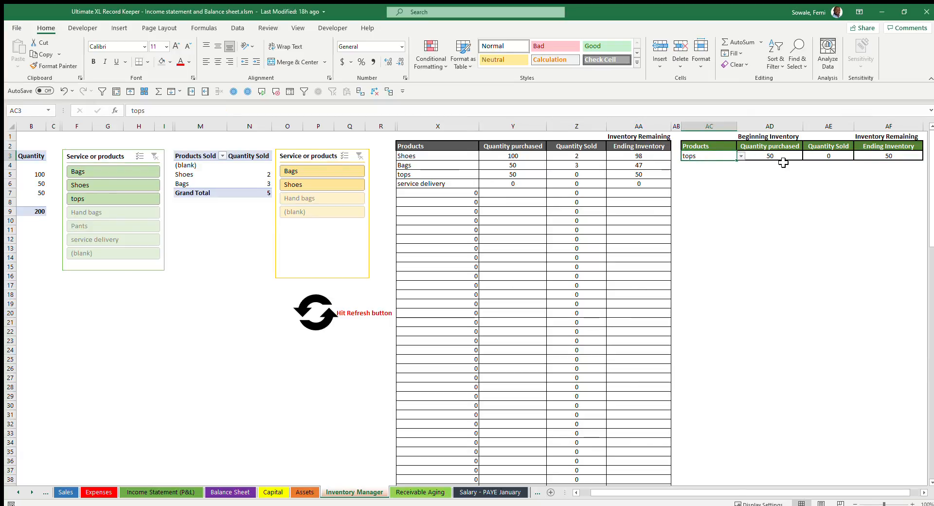
click(890, 154)
click(725, 157)
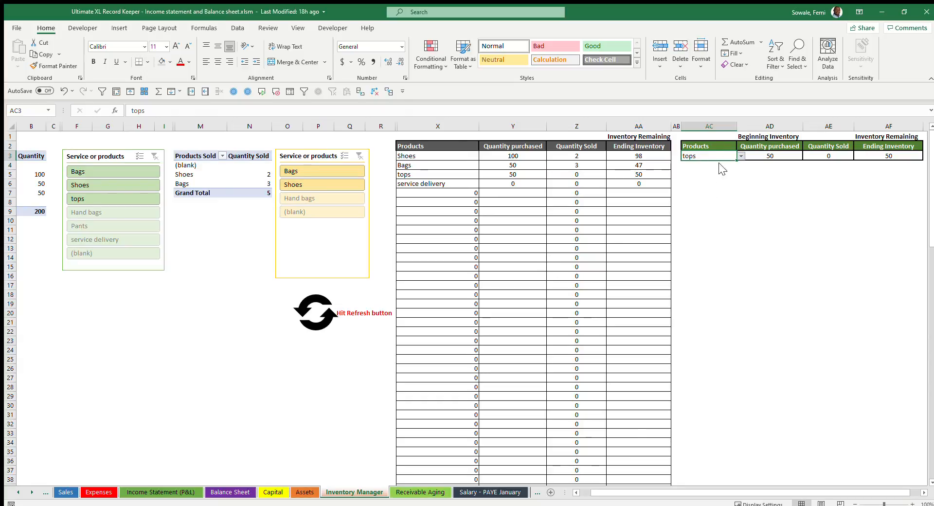
click(740, 156)
click(713, 165)
click(821, 238)
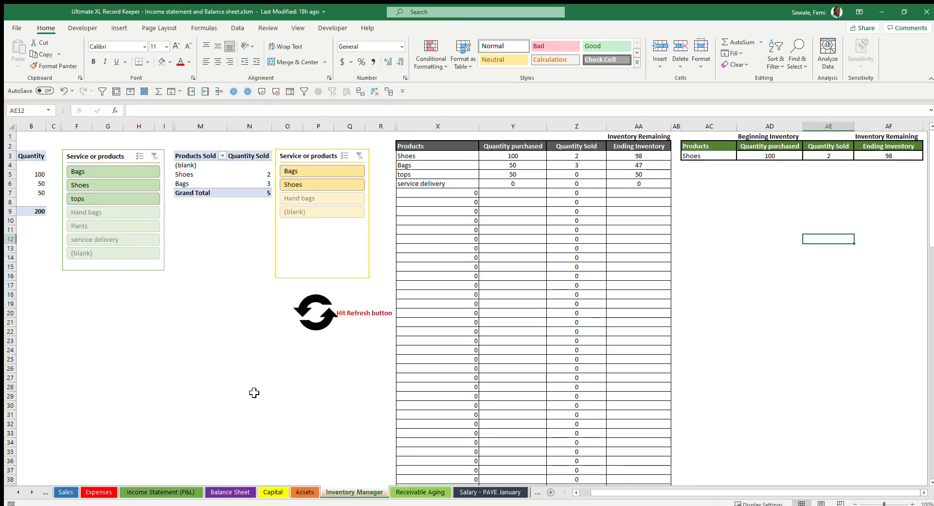
Switch to the Income Statement (P&L) sheet showing May sales of 13,000.00.
click(17, 492)
click(17, 492)
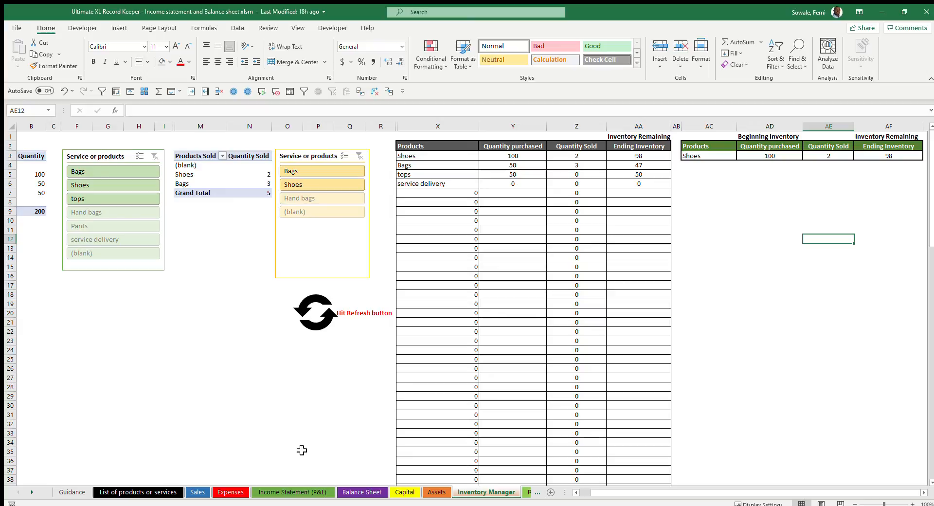
click(279, 492)
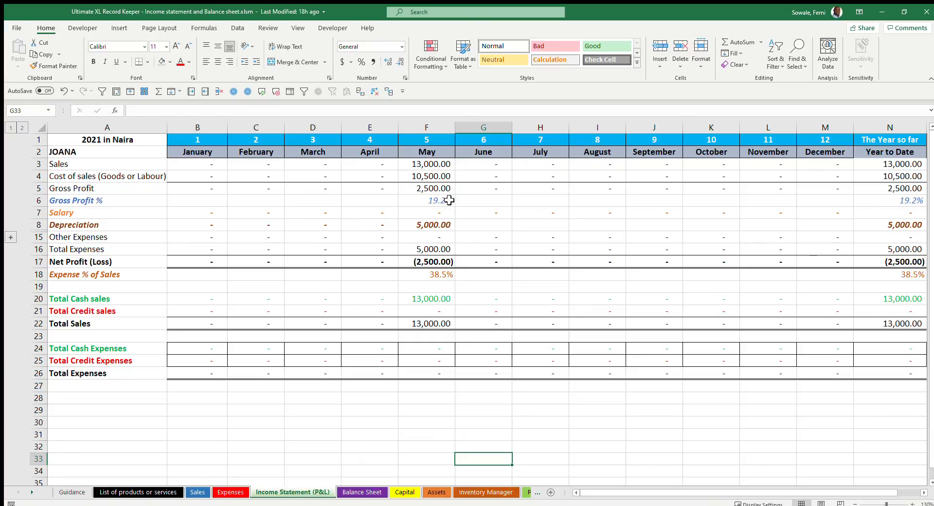
Inspect the formulas for May's Total Expenses, Depreciation and Net Profit on the P&L.
click(427, 250)
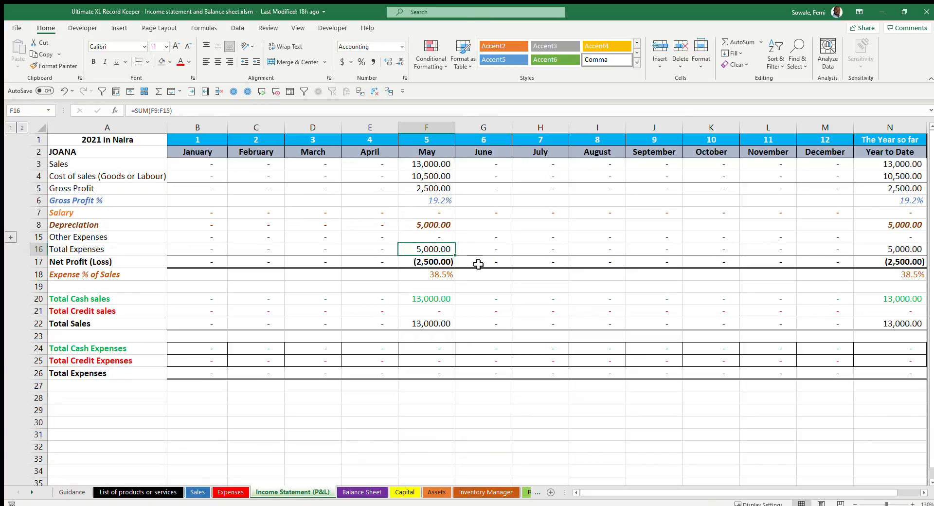
click(428, 228)
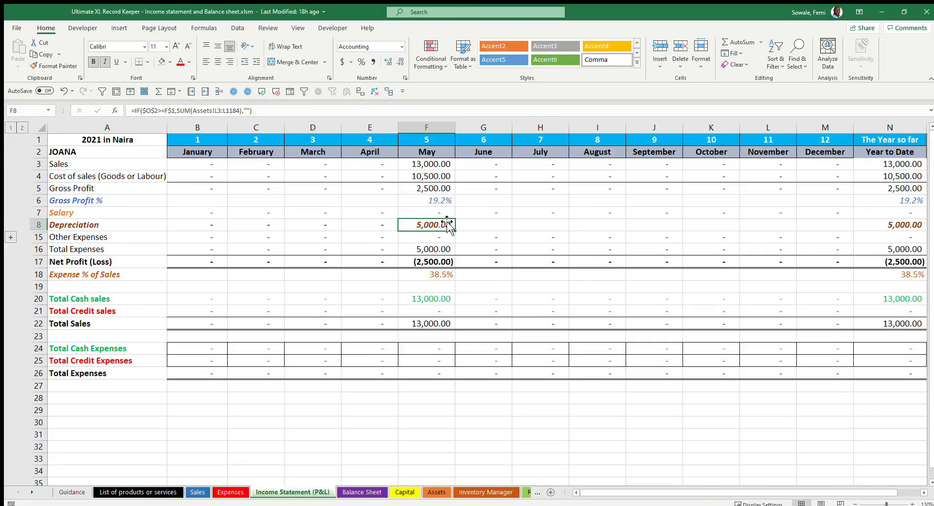
click(432, 263)
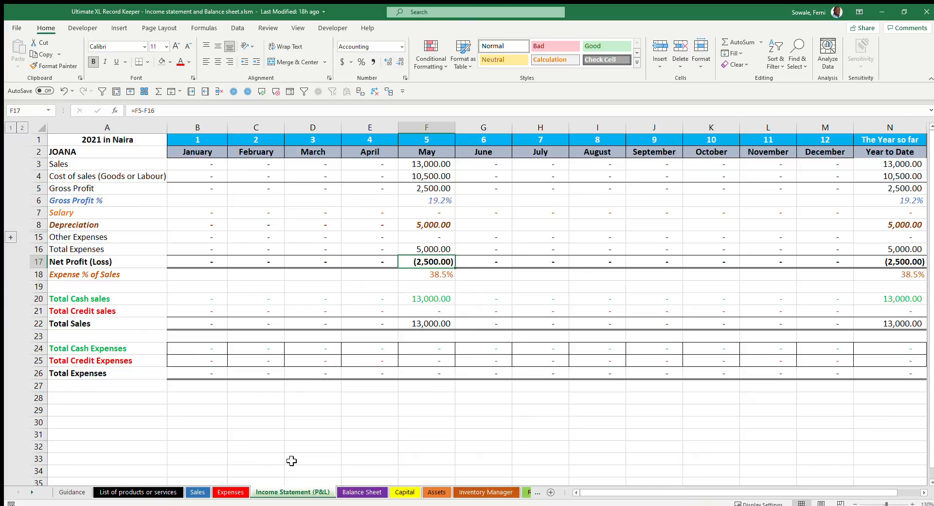
click(231, 493)
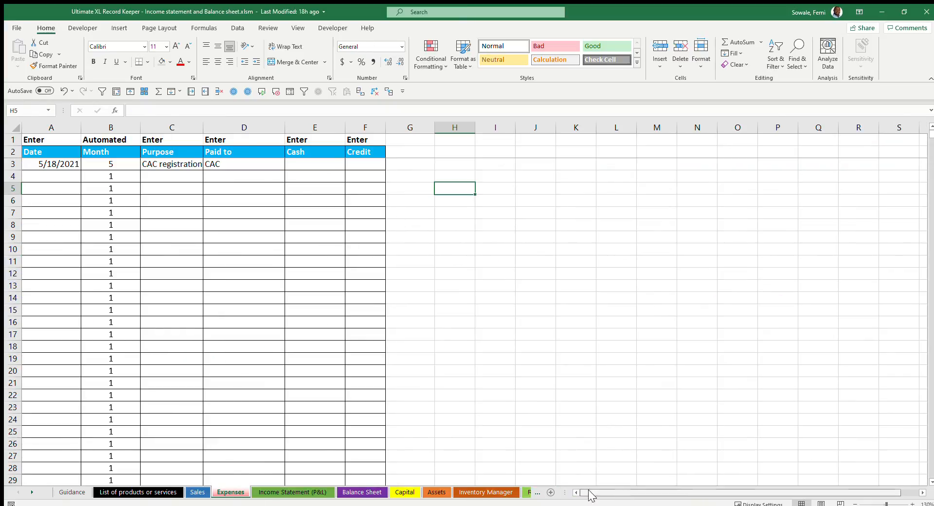
Enter a 20,000.00 cash payment in E3 for the CAC registration expense.
click(156, 167)
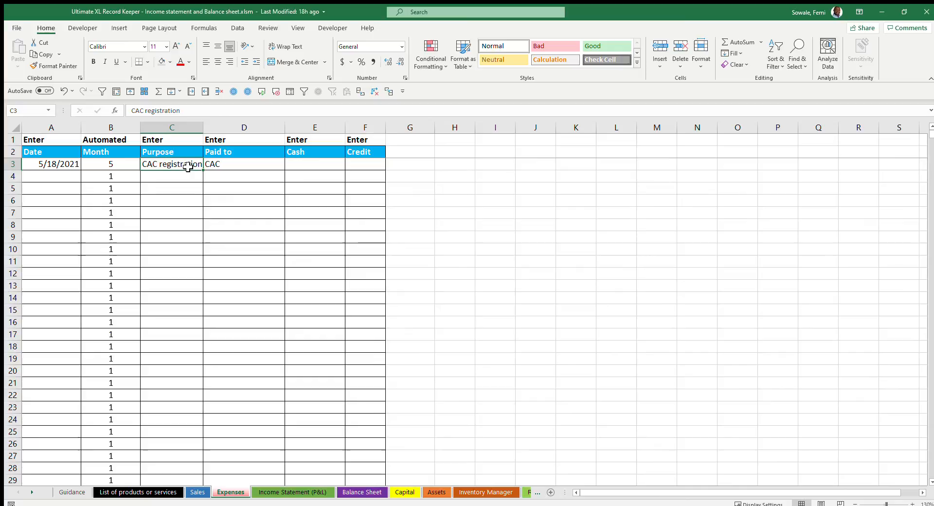
click(315, 168)
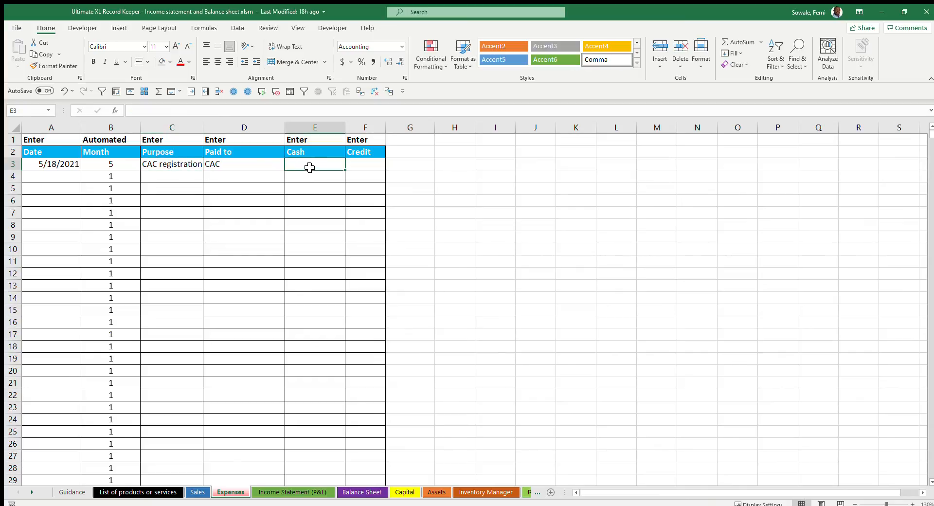
text(20000.)
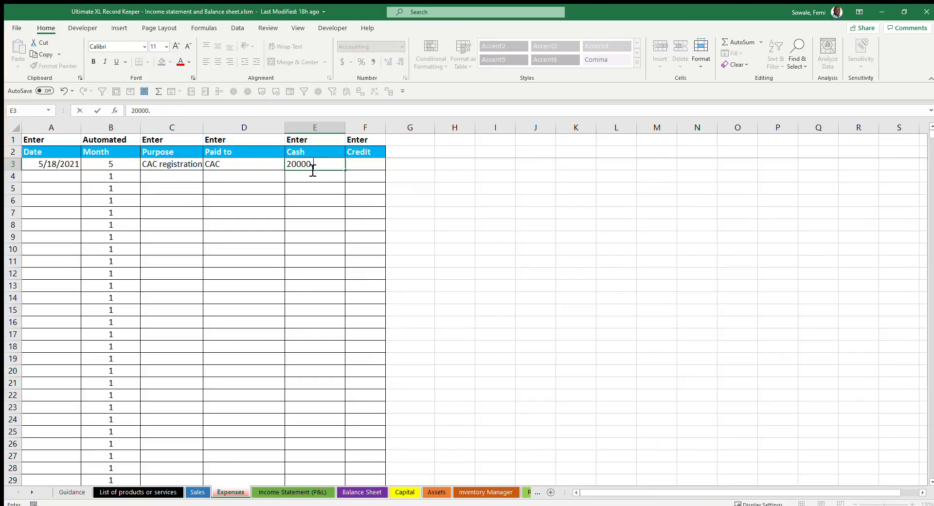
key(Return)
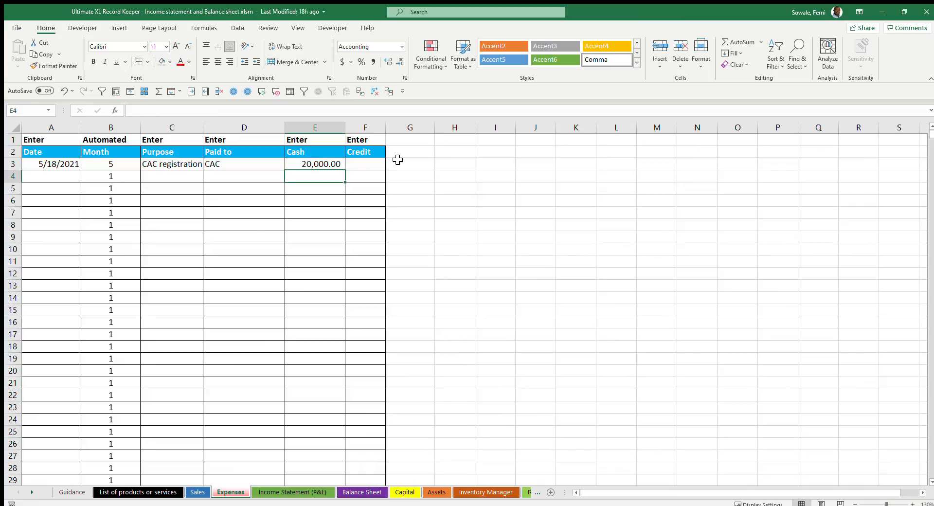
Check the P&L's May Other Expenses (20,000.00), net loss (22,500.00) and Expense % of Sales formulas.
click(323, 493)
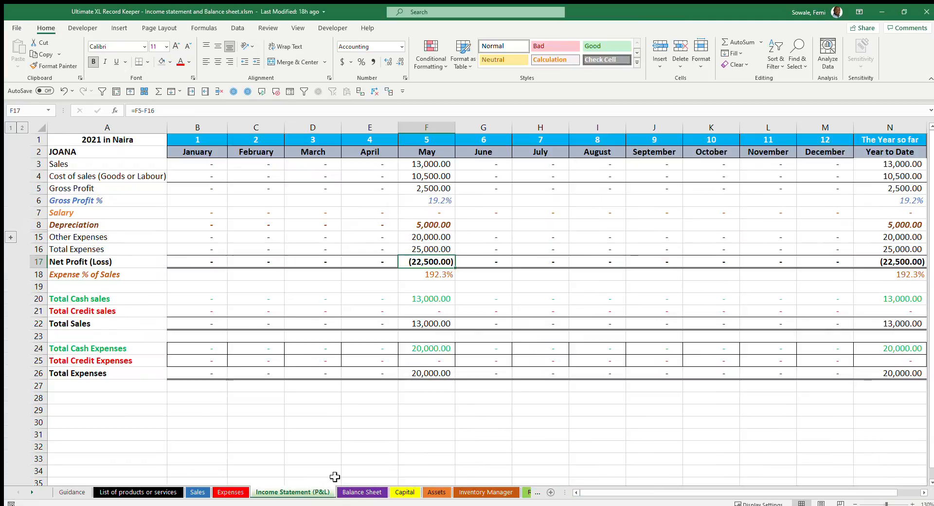
click(424, 238)
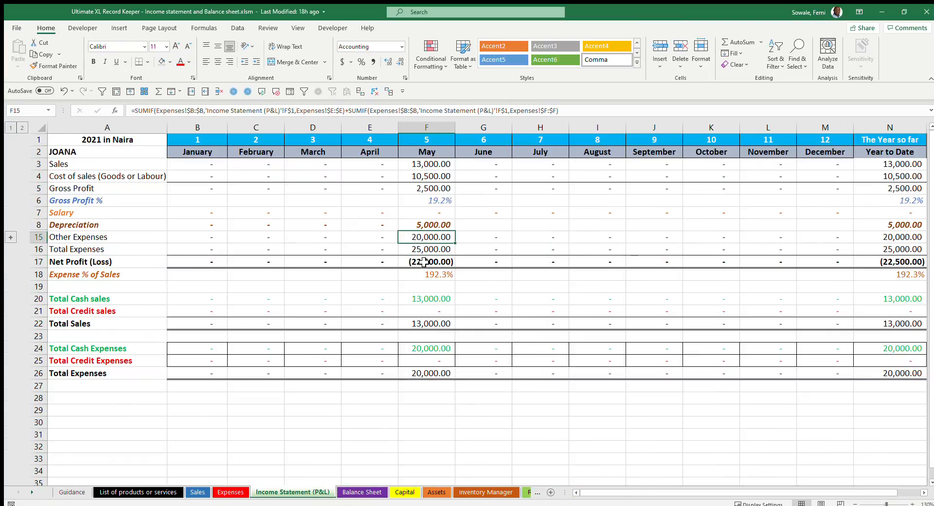
click(423, 263)
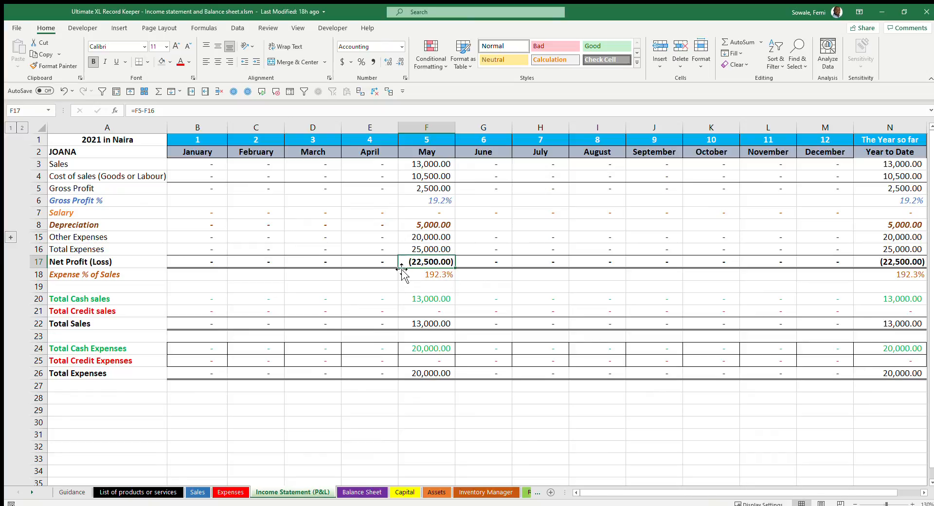
click(431, 276)
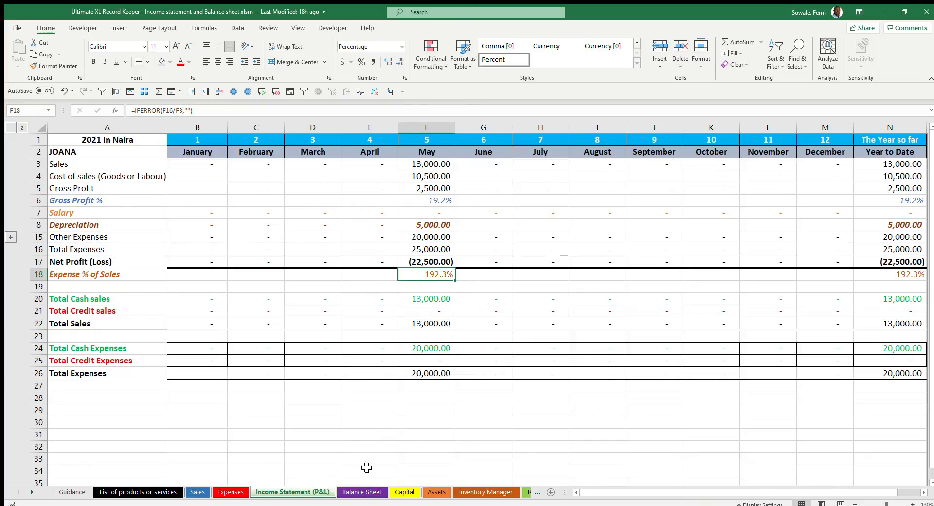
click(366, 492)
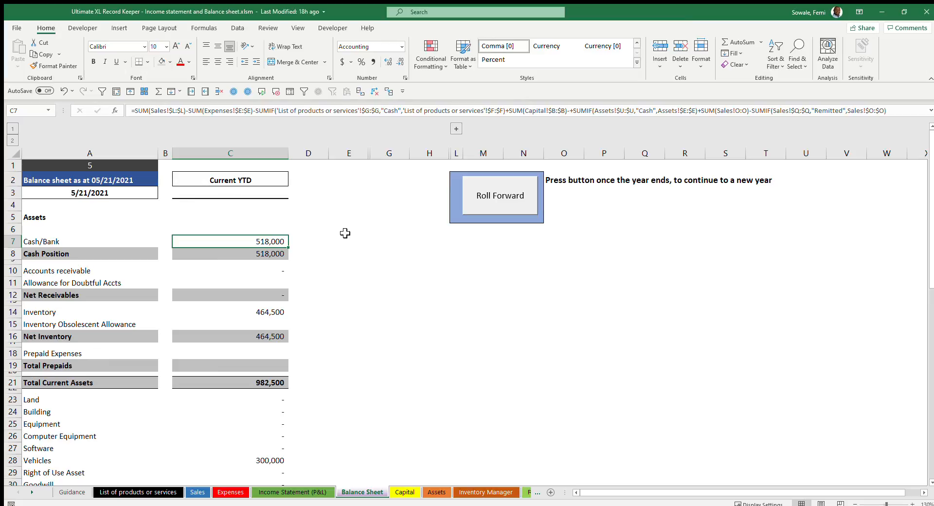
Scroll through the Balance Sheet and inspect the Total Assets formula giving 1,277,500.
scroll(345, 233, down, 10)
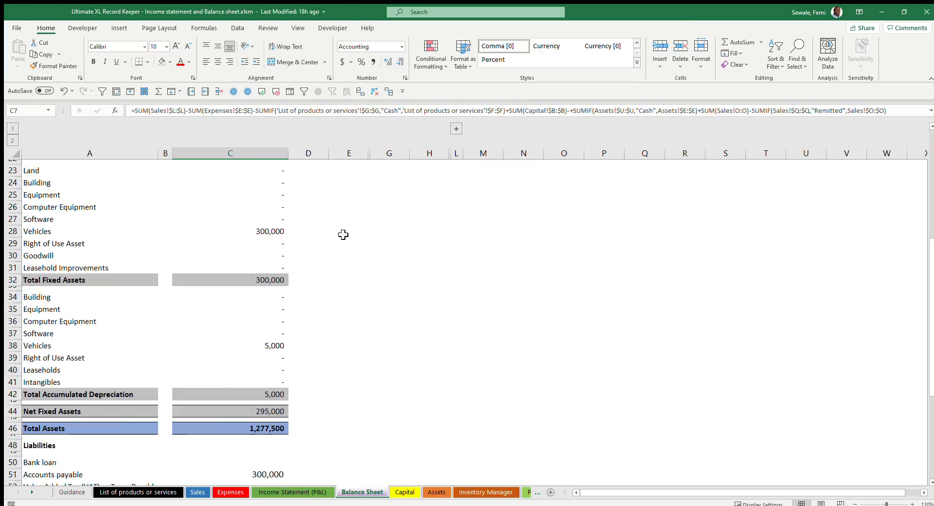
scroll(343, 235, down, 1)
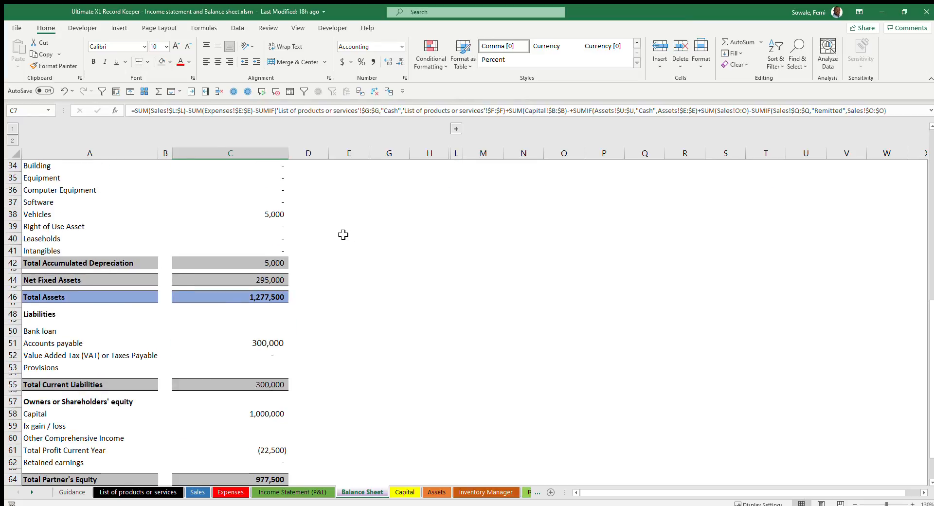
click(267, 300)
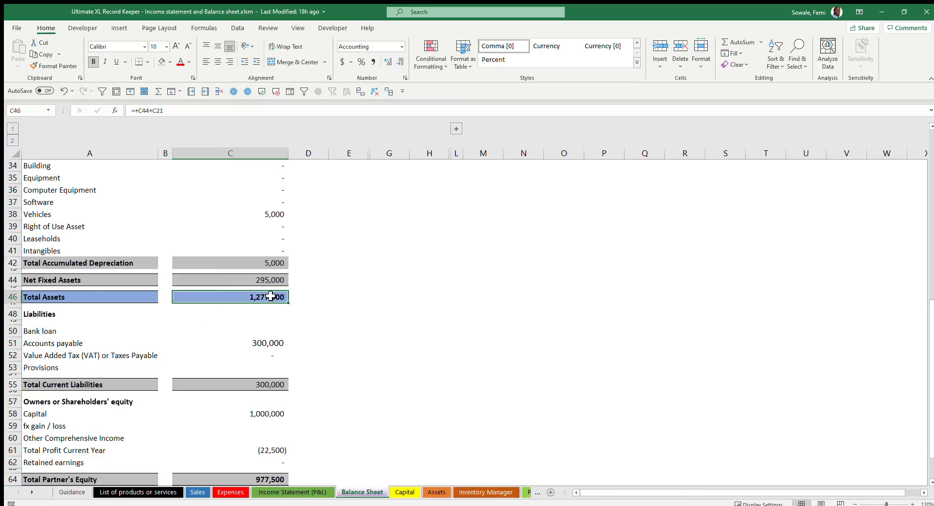
scroll(338, 310, up, 10)
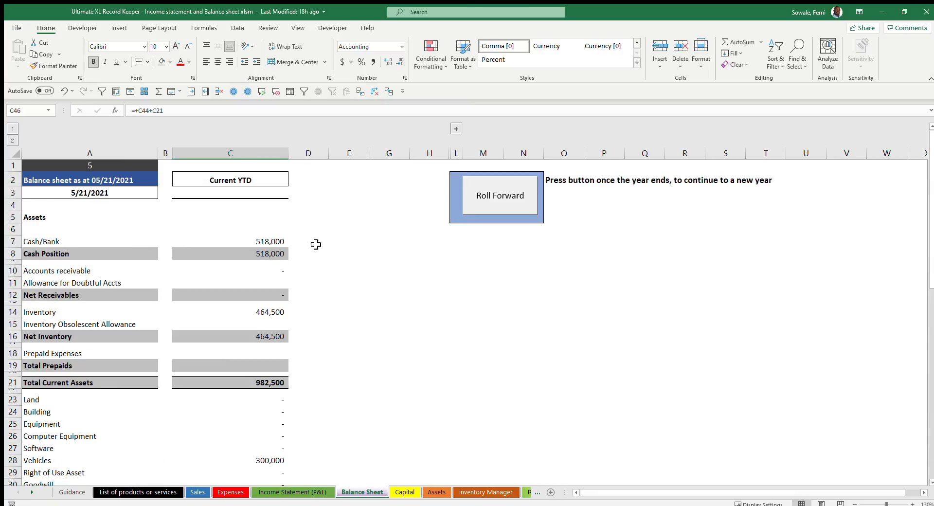
scroll(317, 242, down, 3)
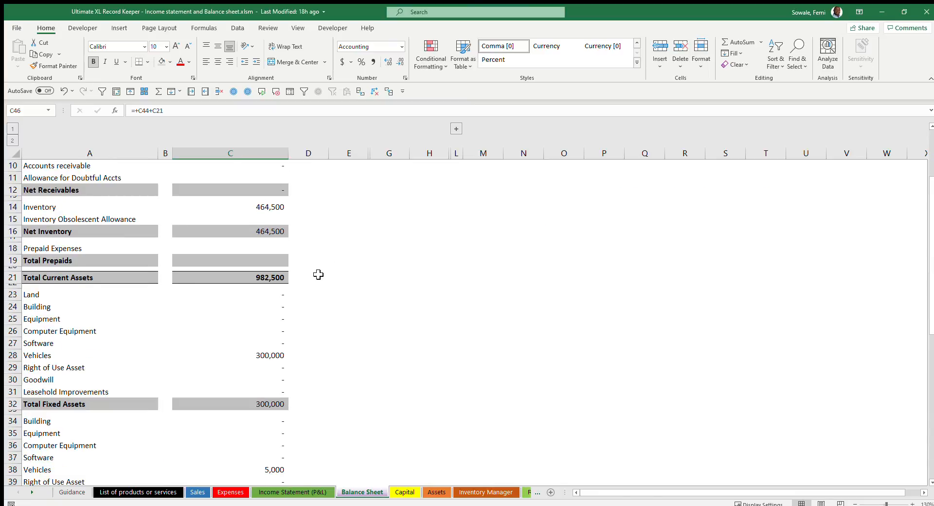
scroll(318, 275, up, 3)
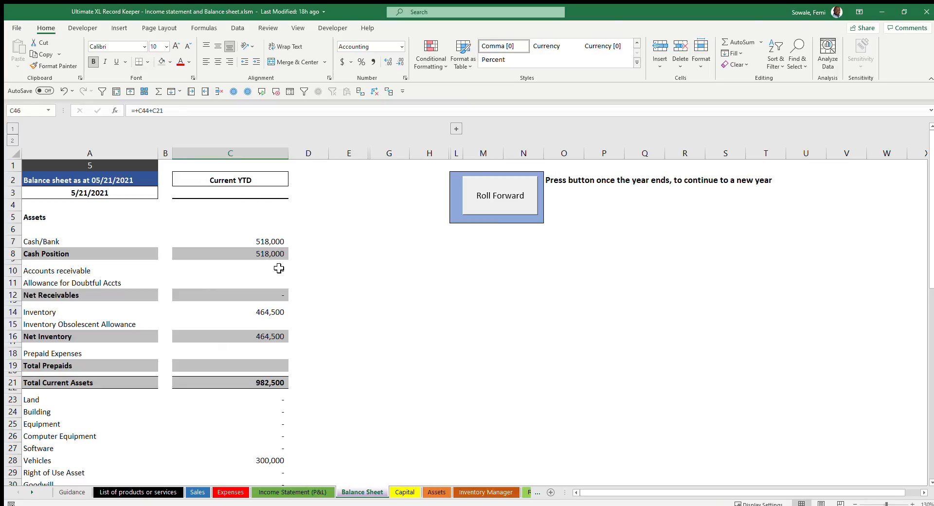
scroll(308, 283, down, 3)
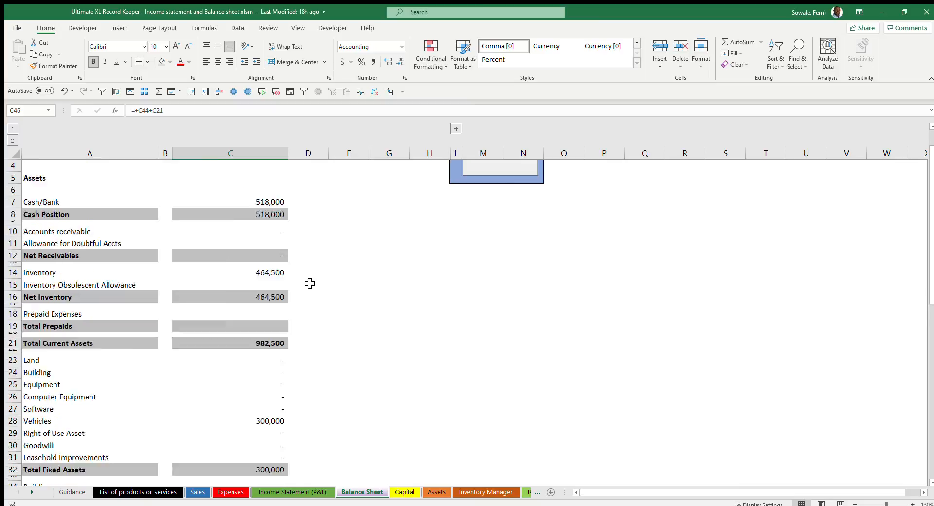
scroll(310, 275, up, 3)
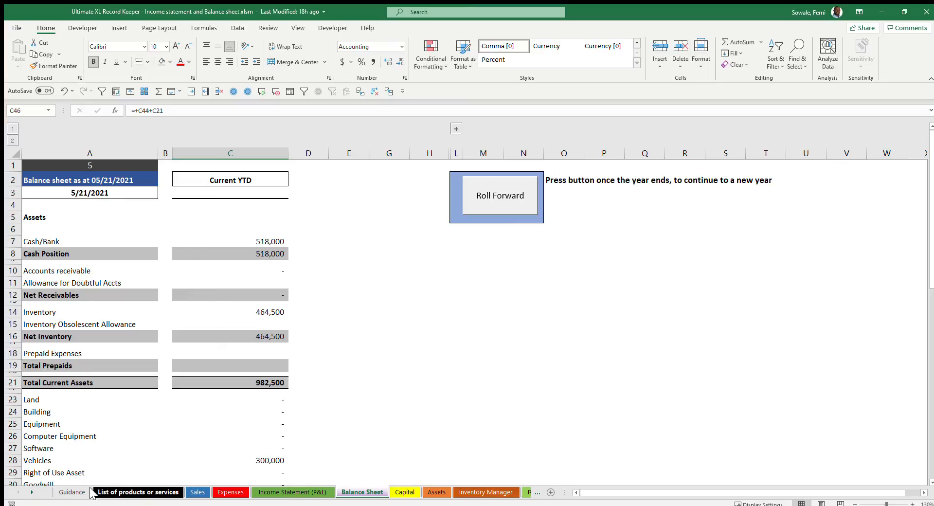
click(75, 492)
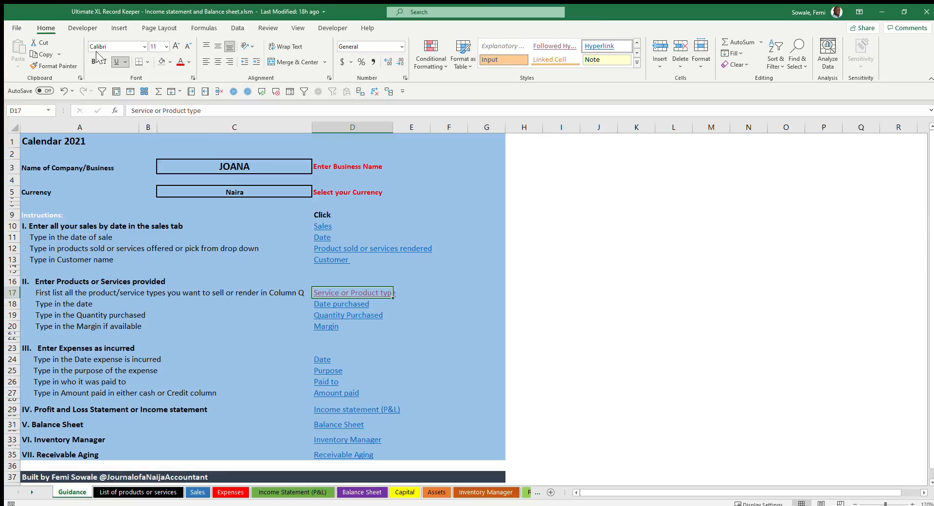
Browse the File backstage and Save As screen, then go to the List of products or services sheet.
click(15, 28)
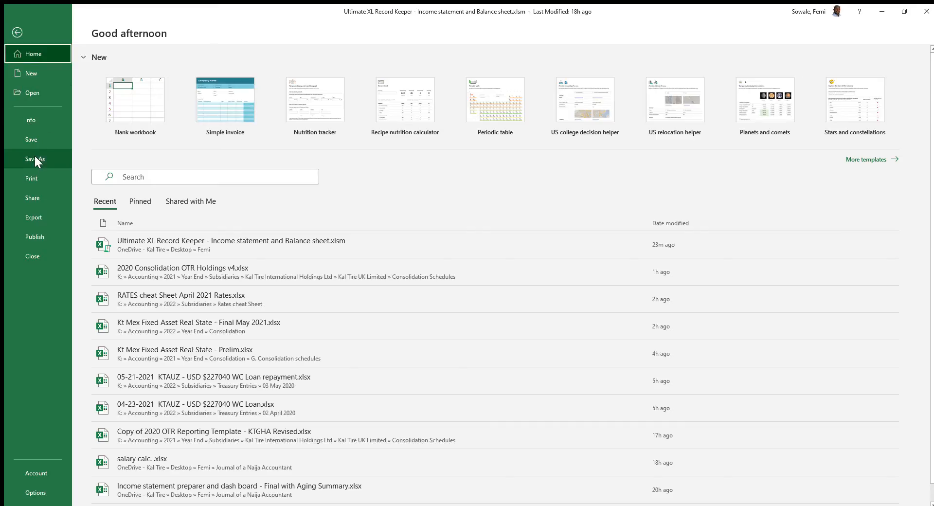
click(17, 32)
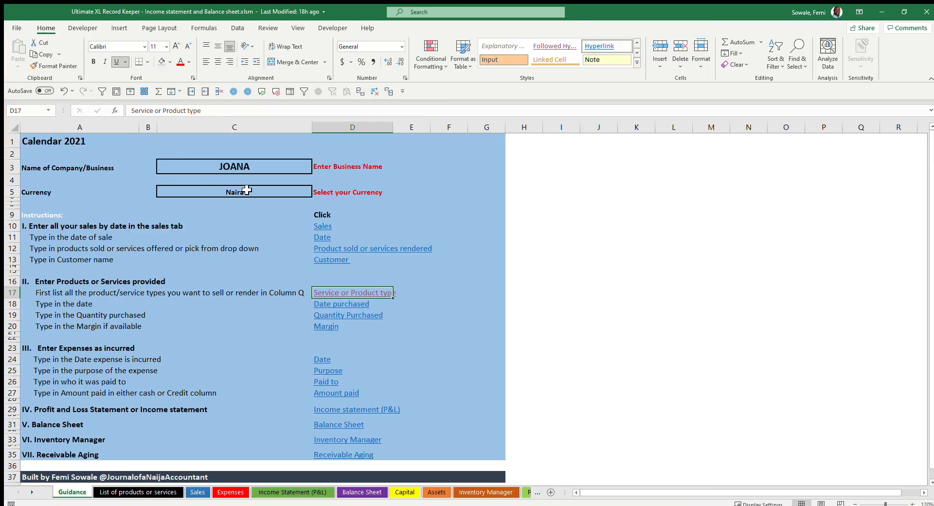
click(17, 27)
click(30, 158)
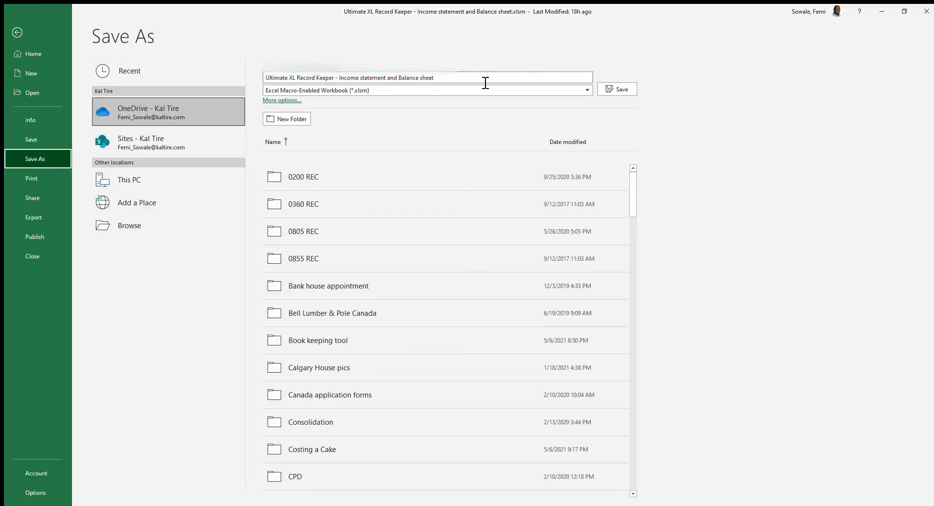
click(16, 30)
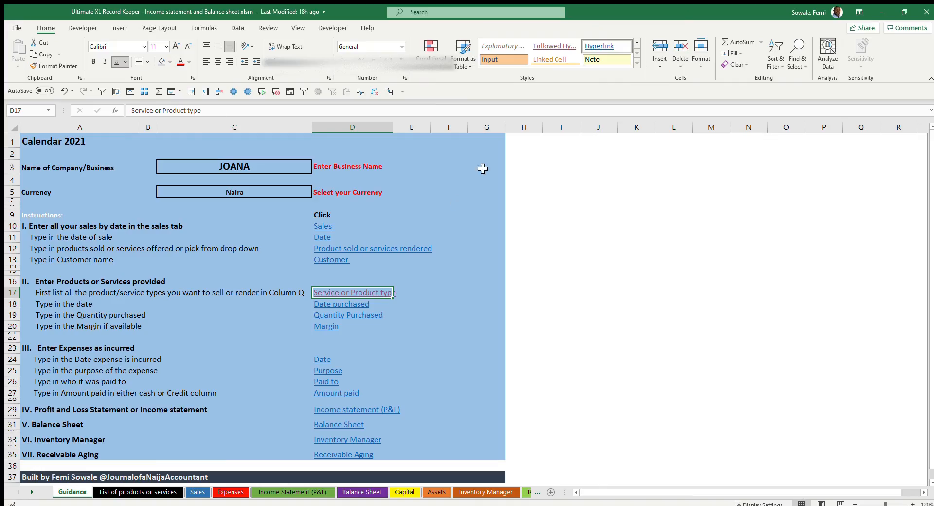
click(17, 27)
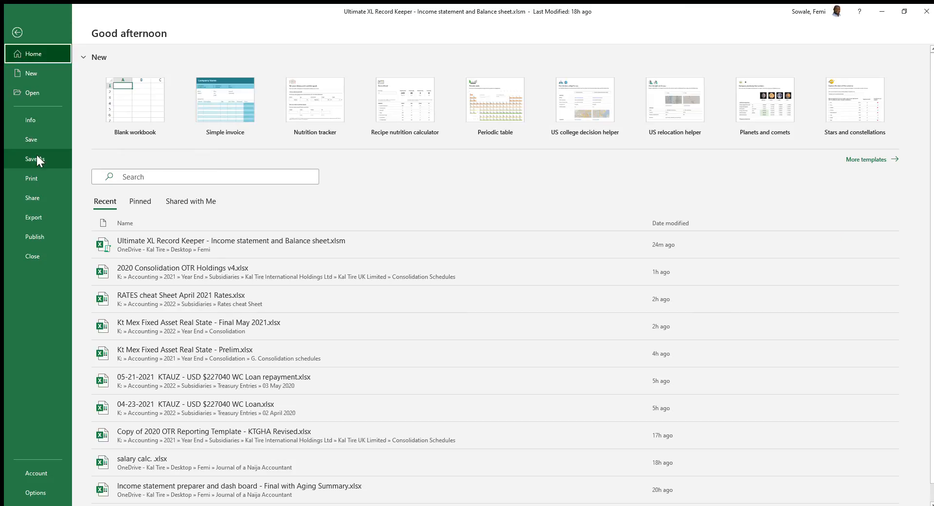
click(18, 32)
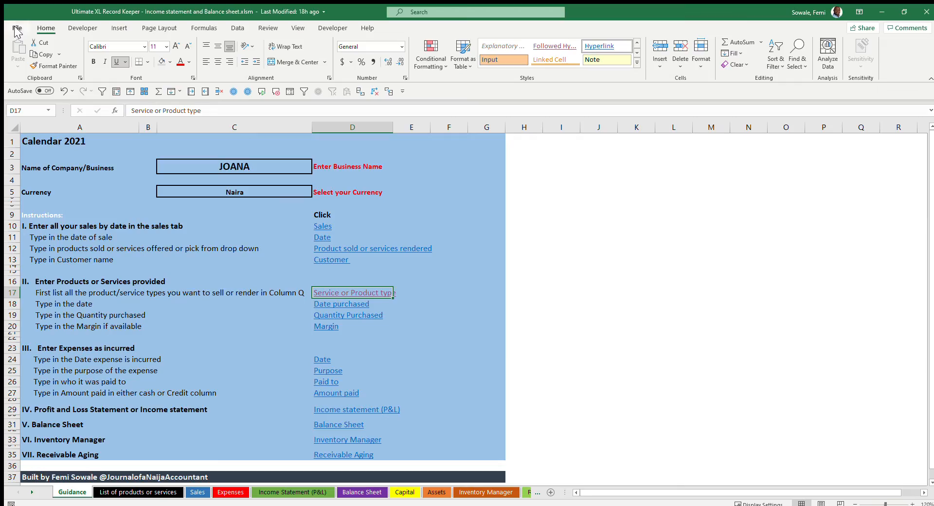
click(165, 493)
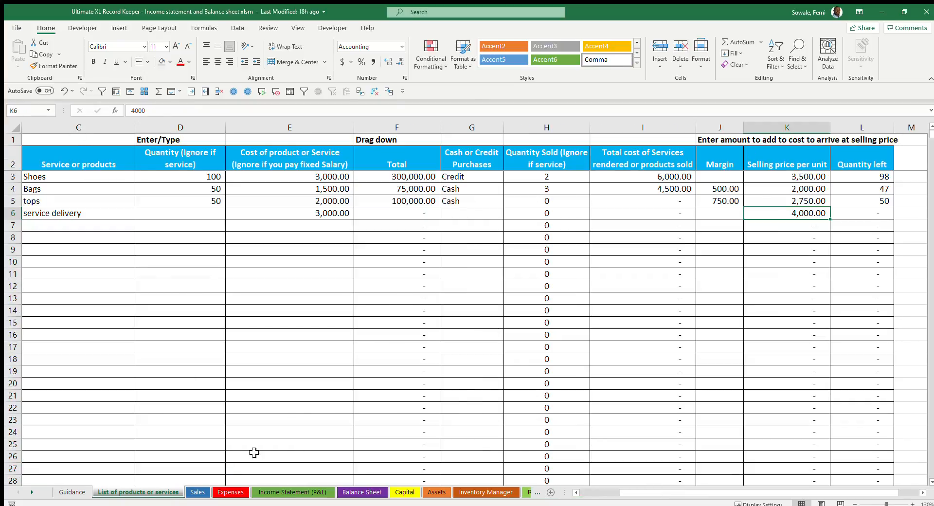
Review the product list, then the Sales, Income Statement (P&L) and Balance Sheet sheets.
drag(805, 493, 877, 492)
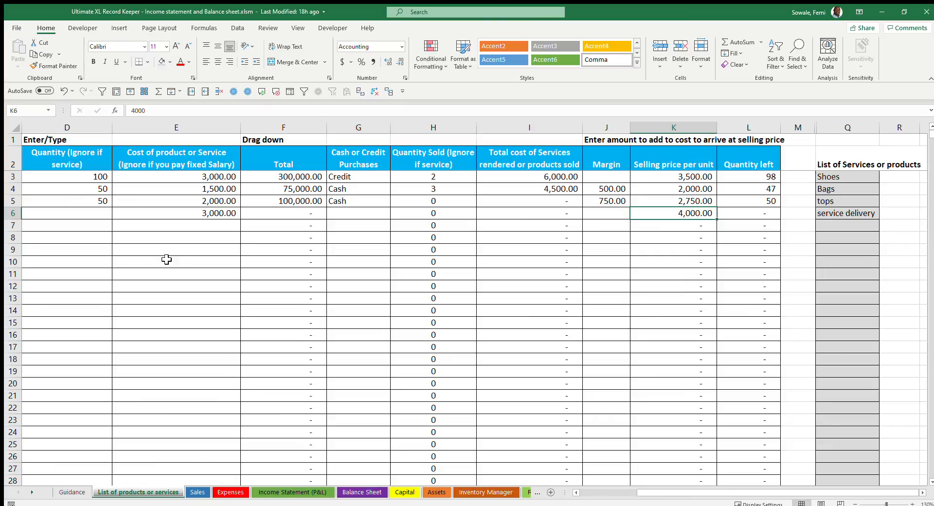
click(197, 491)
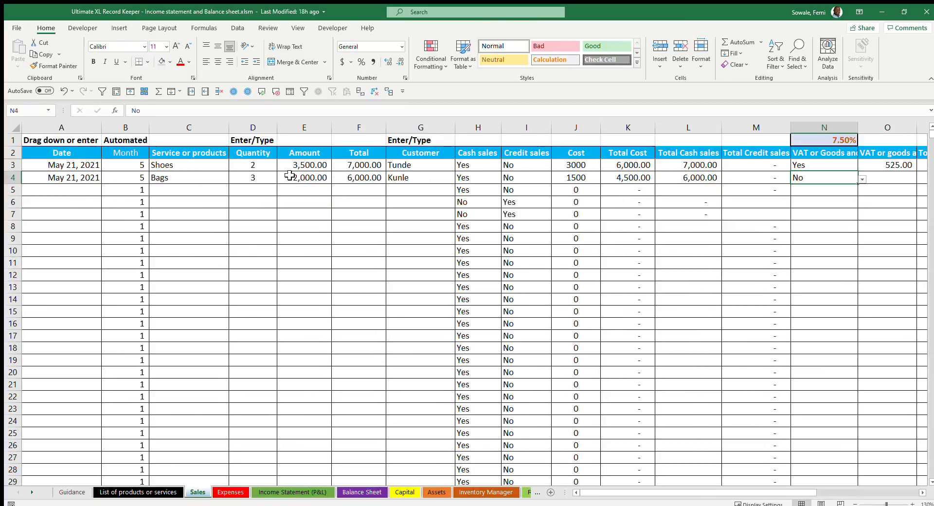
click(292, 491)
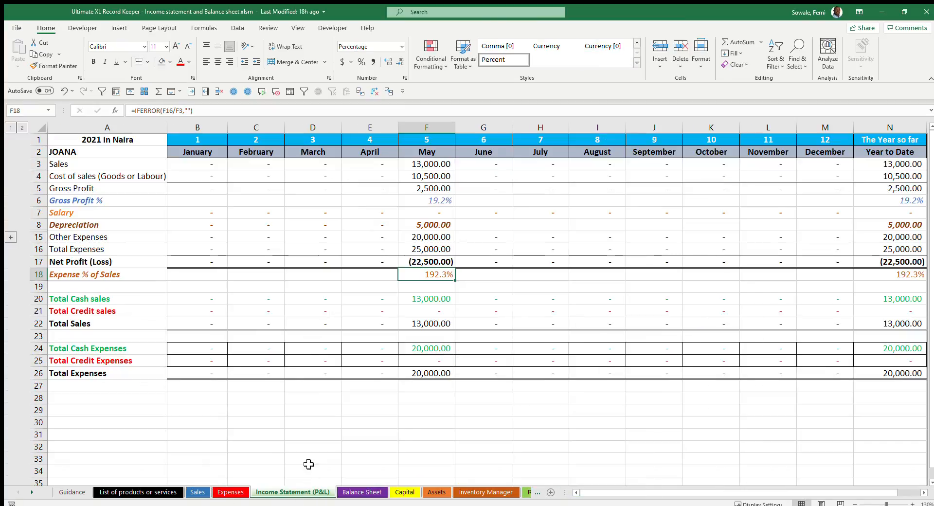
click(354, 492)
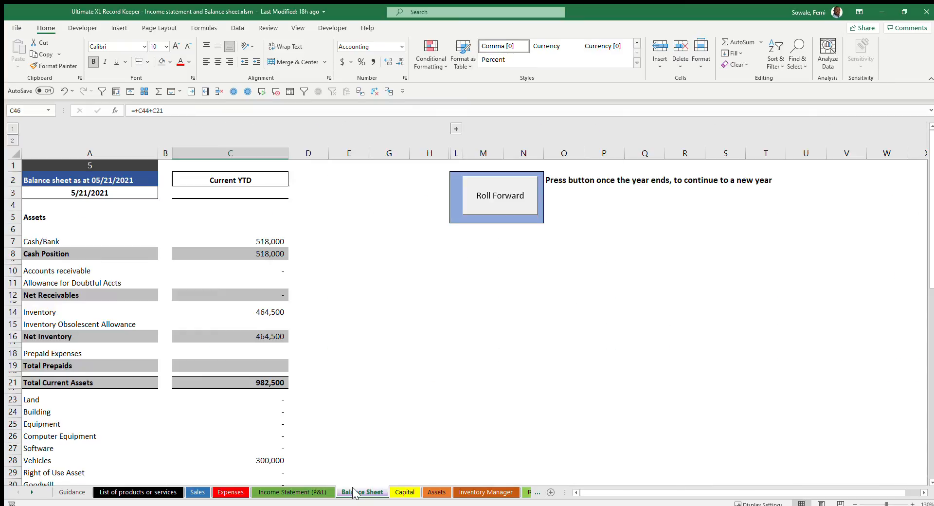
scroll(291, 292, down, 3)
scroll(306, 280, up, 3)
click(31, 492)
click(31, 491)
click(31, 492)
click(31, 492)
click(31, 492)
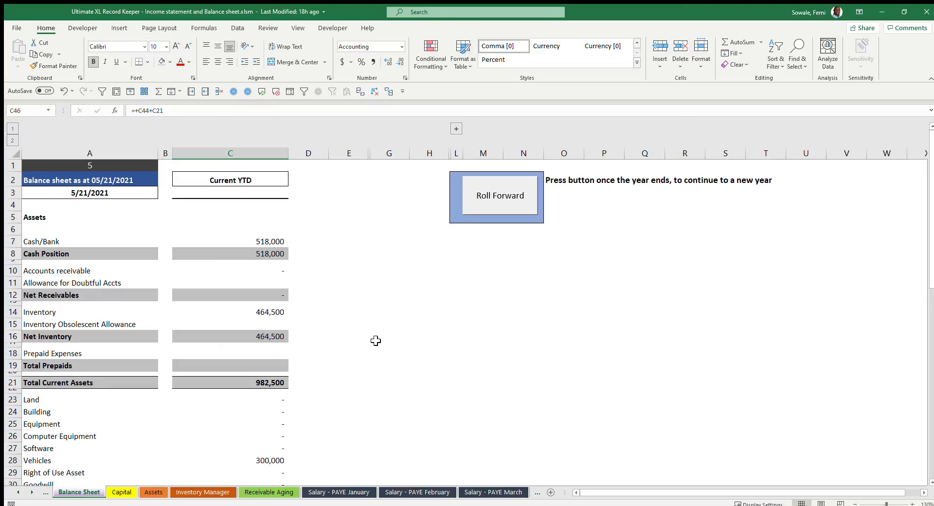
On Salary - PAYE January, enter the first employee's name, bank UBA, account number and 100,000 gross.
click(343, 492)
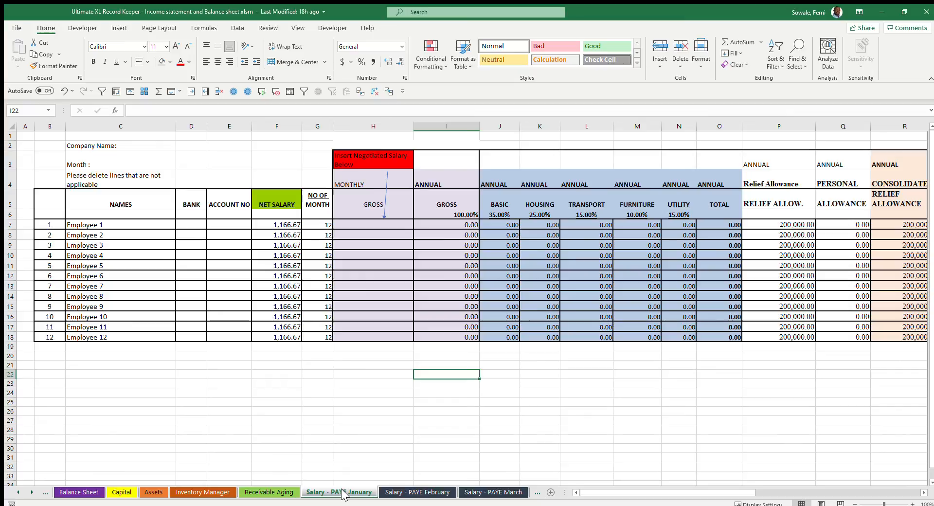
click(146, 225)
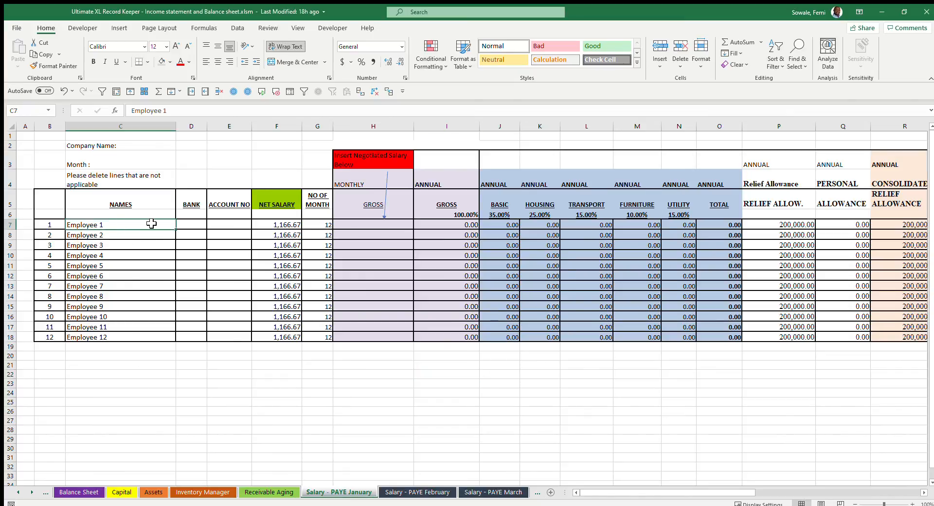
text(Femi)
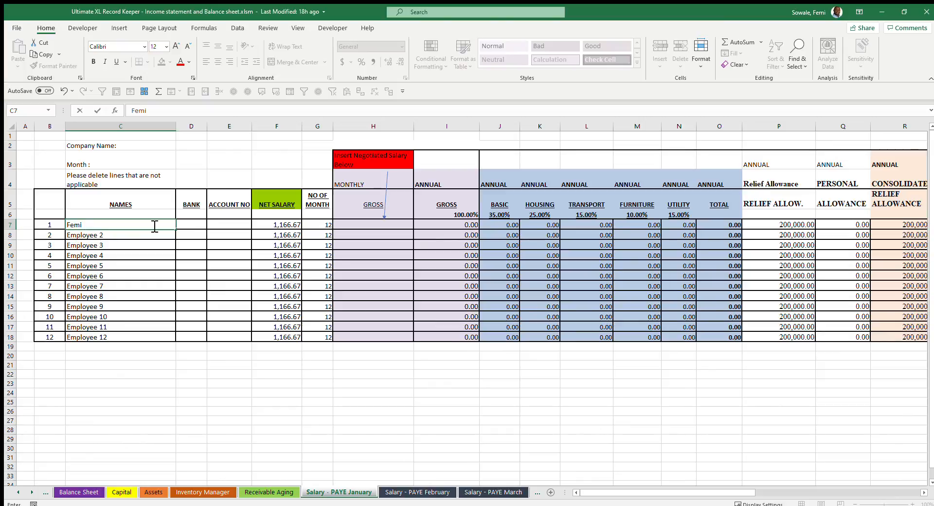
text( Sowale)
key(Tab)
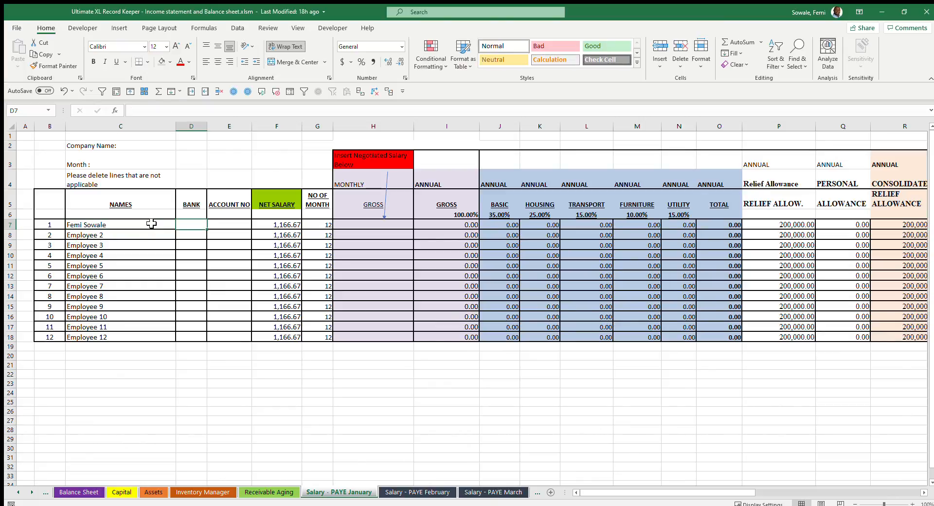
text(UBA)
key(Tab)
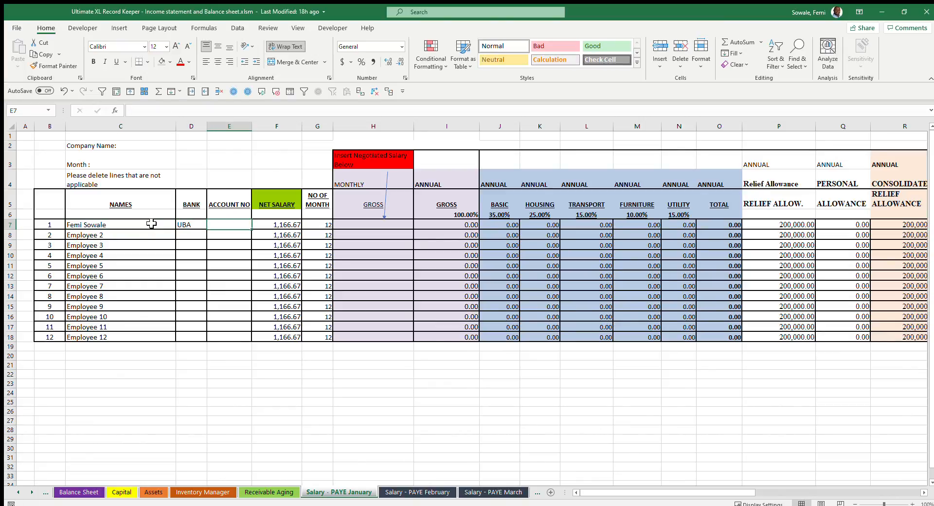
text(12253)
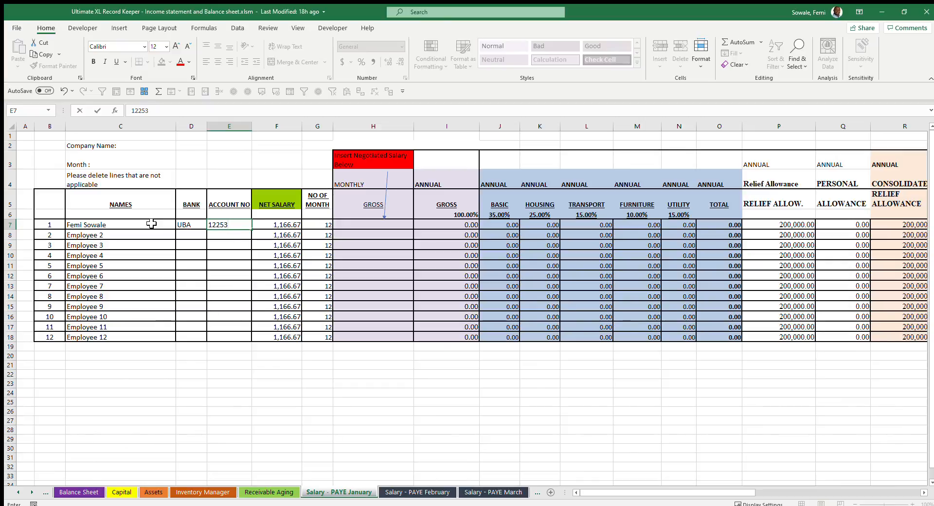
key(Tab)
key(Tab)
key(Tab)
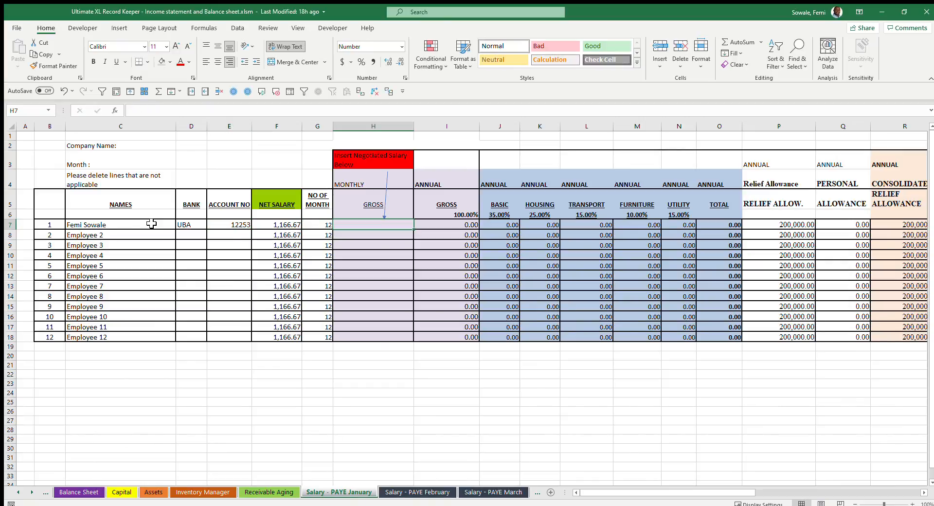
text(100000)
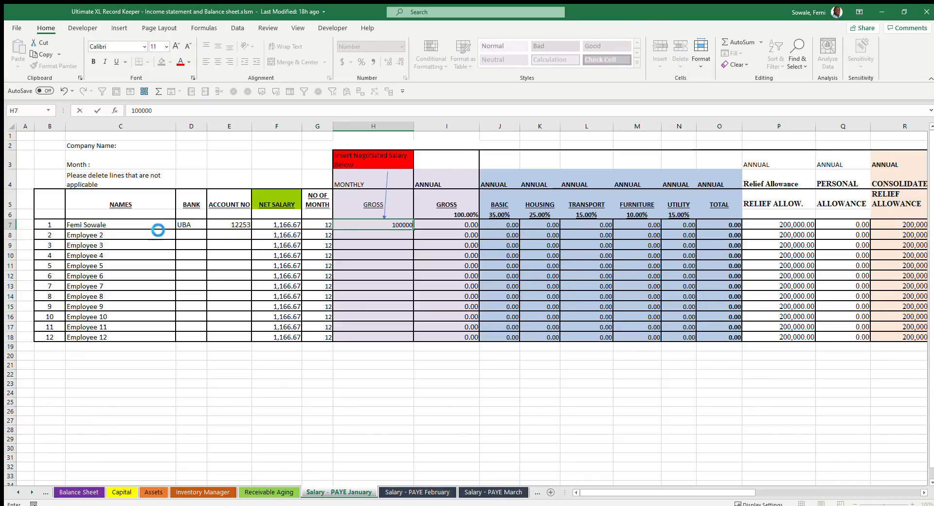
key(Return)
key(Up)
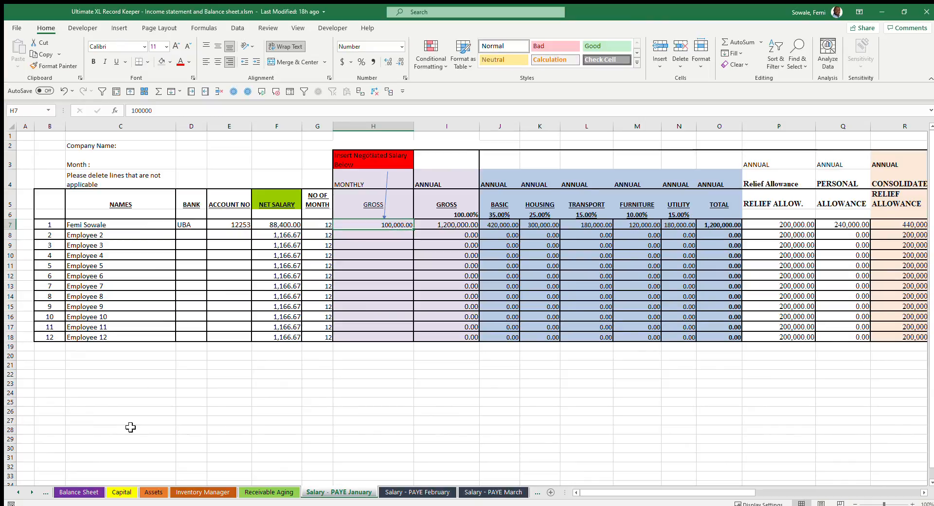
Confirm the Income Statement (P&L) shows January Salary of 100,000.00 linked from the salary sheet.
click(18, 492)
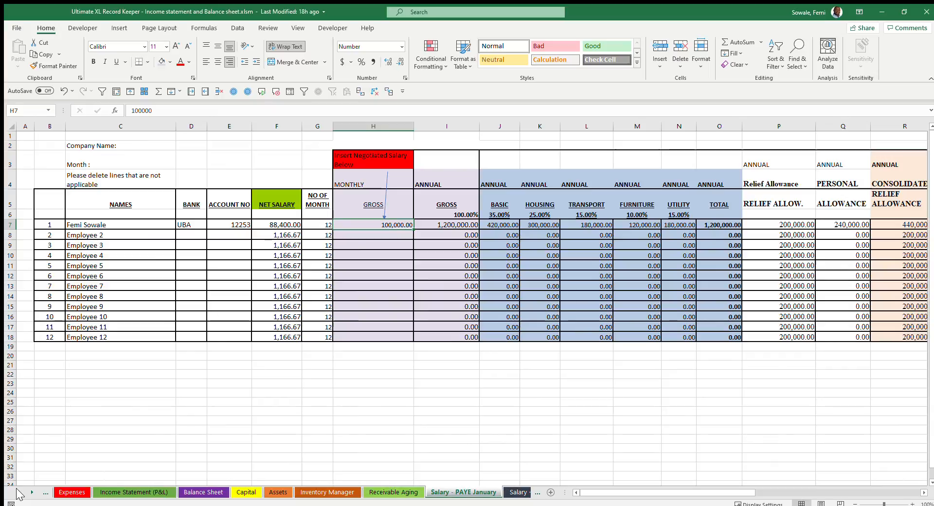
click(18, 492)
click(232, 492)
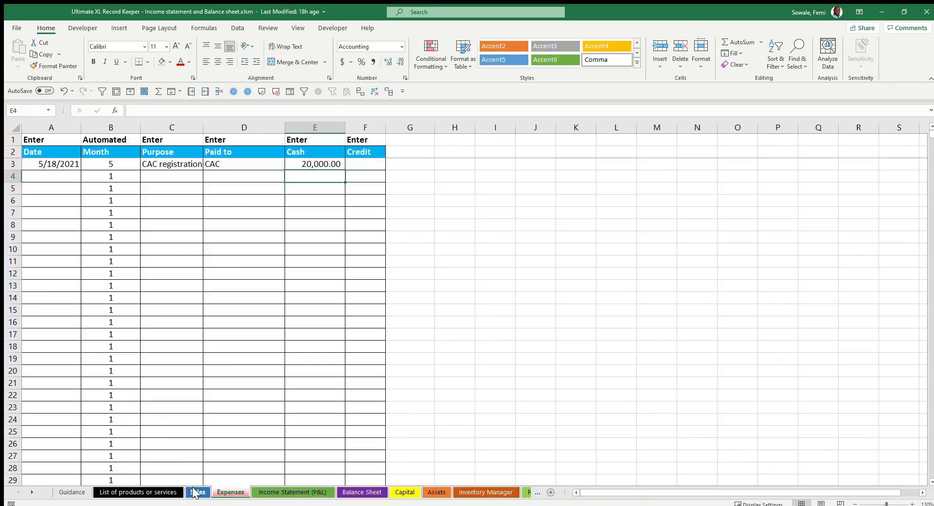
click(282, 492)
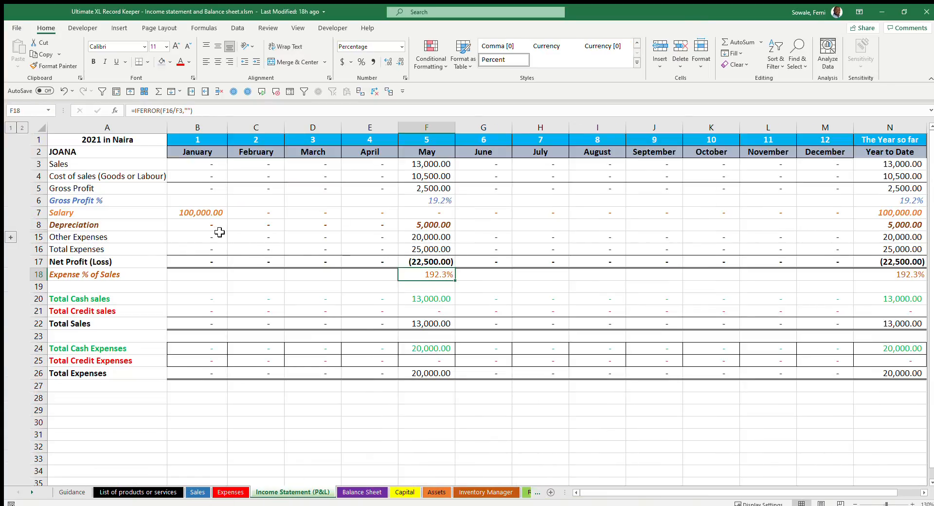
click(204, 215)
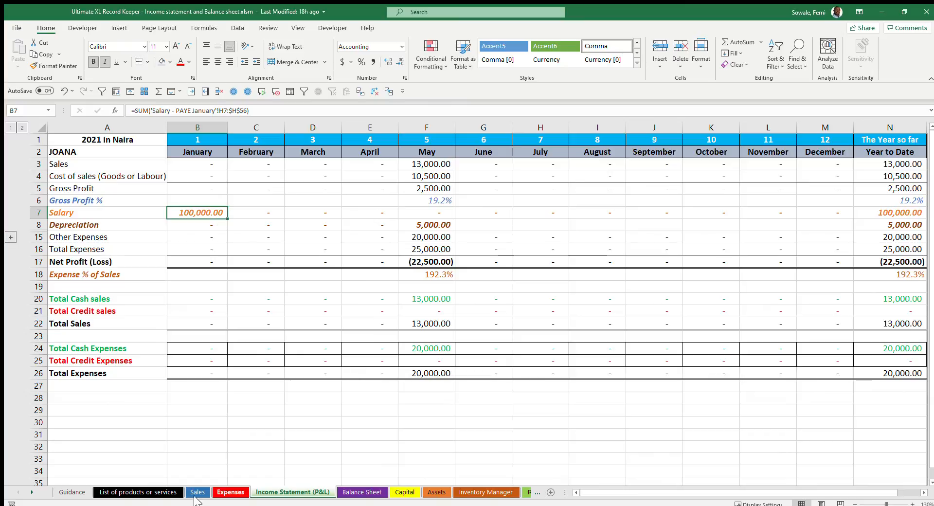
click(32, 493)
click(31, 492)
click(32, 492)
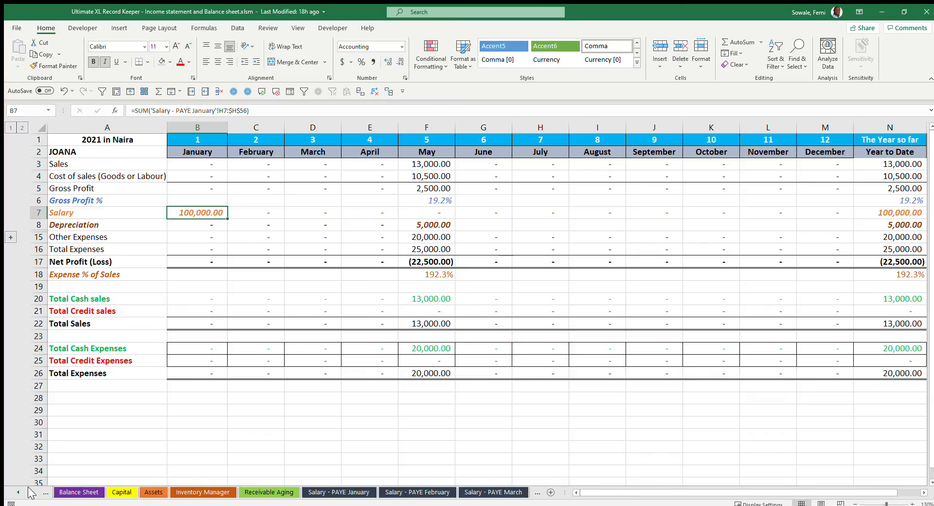
click(358, 492)
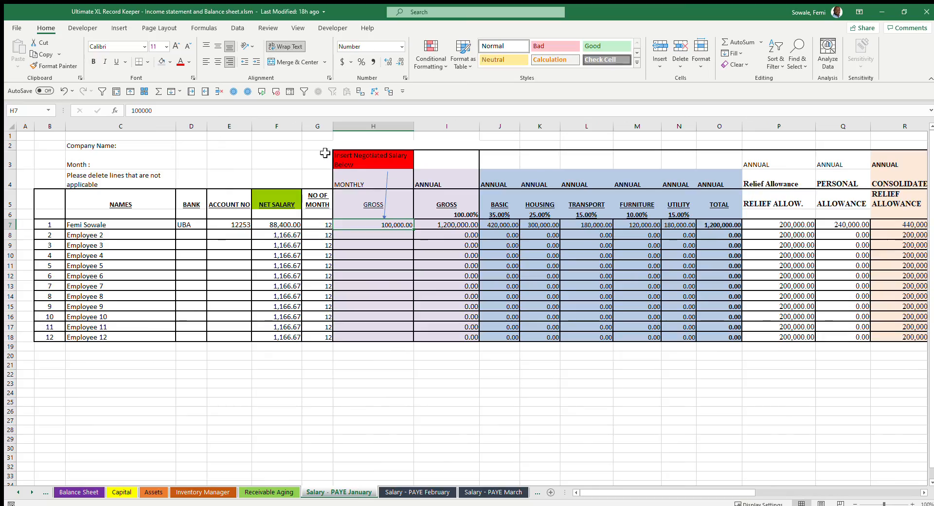
Clear the test 100,000 monthly gross salary from the January PAYE sheet.
click(32, 492)
click(32, 492)
click(31, 492)
click(31, 492)
click(32, 492)
click(31, 492)
click(316, 492)
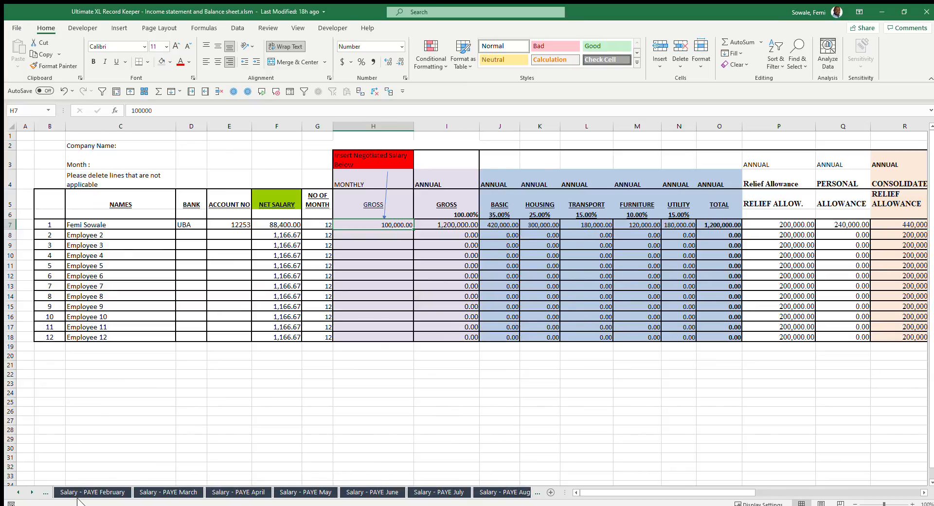
click(18, 493)
click(18, 492)
click(18, 493)
click(18, 492)
click(18, 492)
click(18, 492)
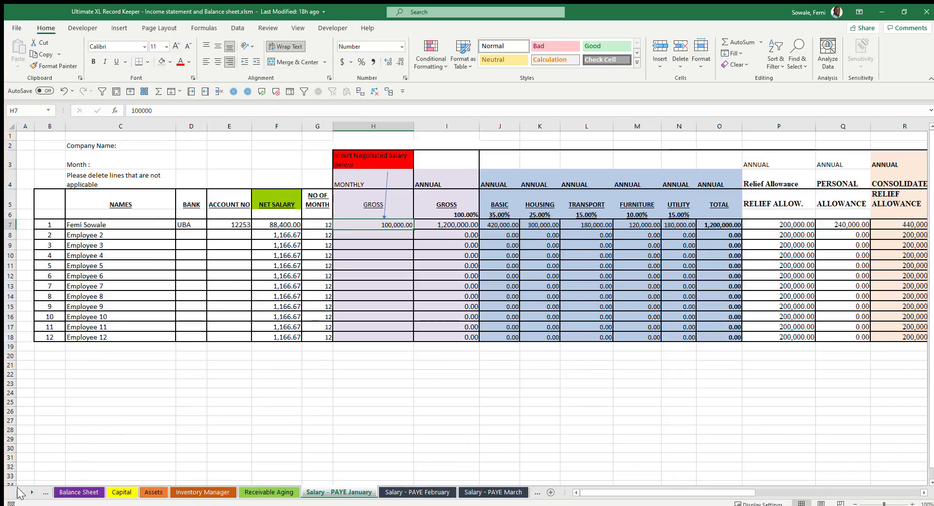
key(Delete)
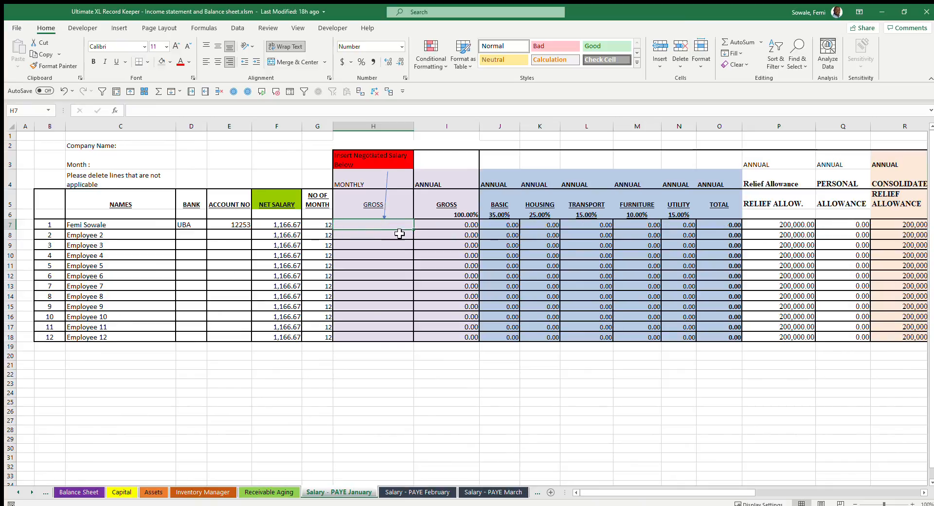
click(18, 492)
click(18, 492)
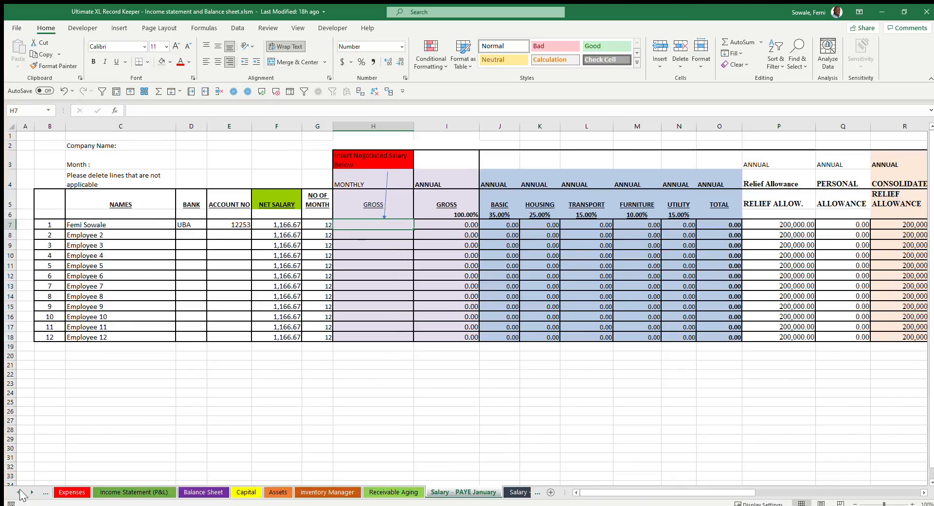
click(18, 492)
click(18, 492)
click(18, 492)
Add a May Salary expense paid to the employee, 100,000.00 in cash, on the Expenses sheet.
click(217, 493)
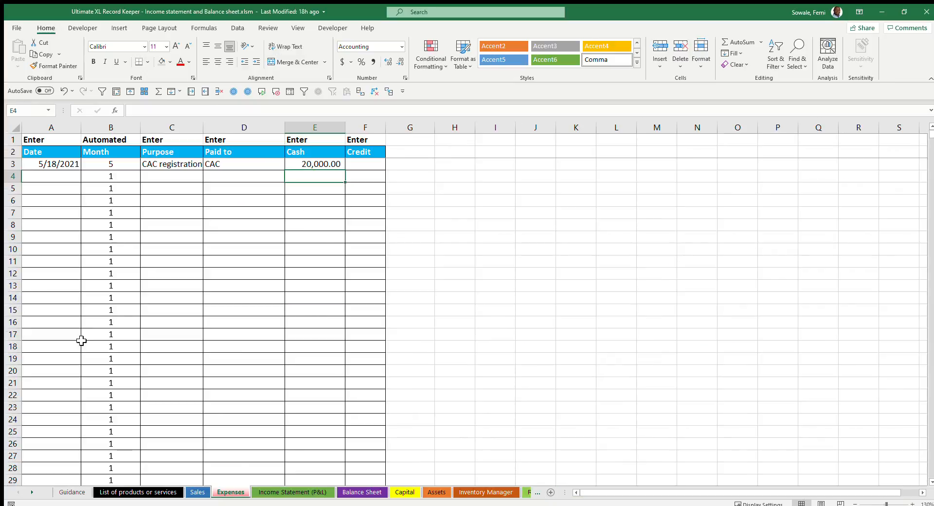
click(69, 162)
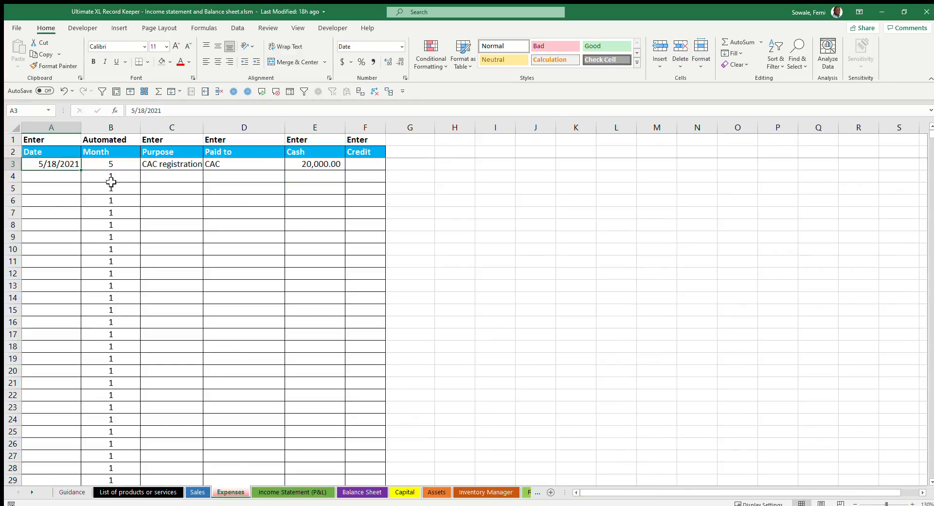
click(49, 176)
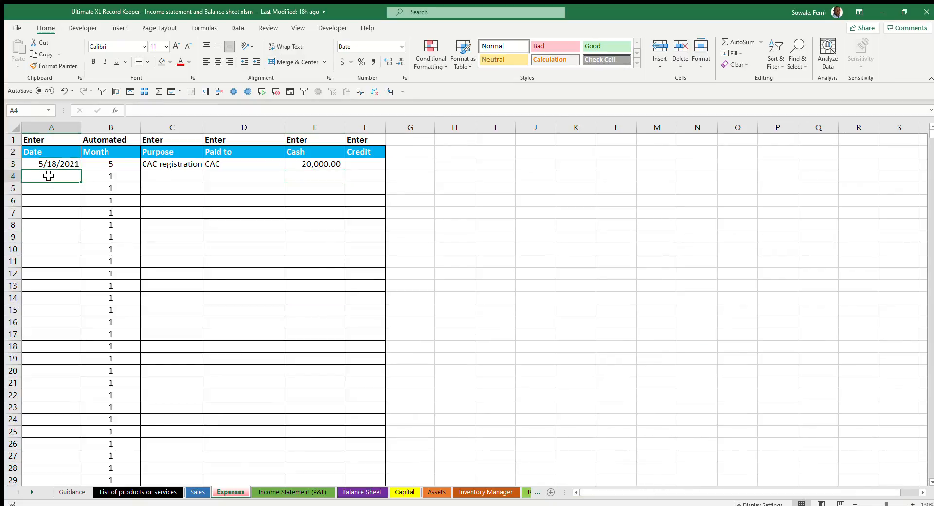
text(May)
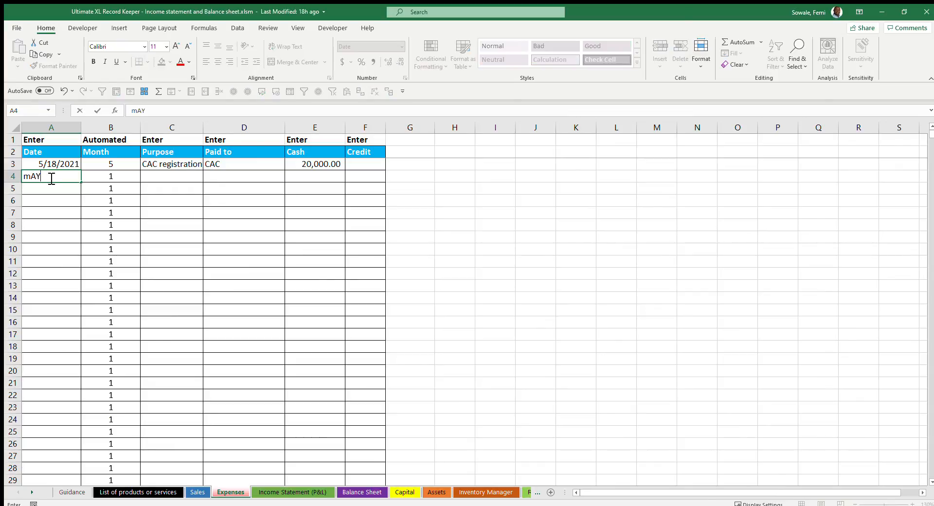
key(Return)
key(Up)
key(Right)
key(Right)
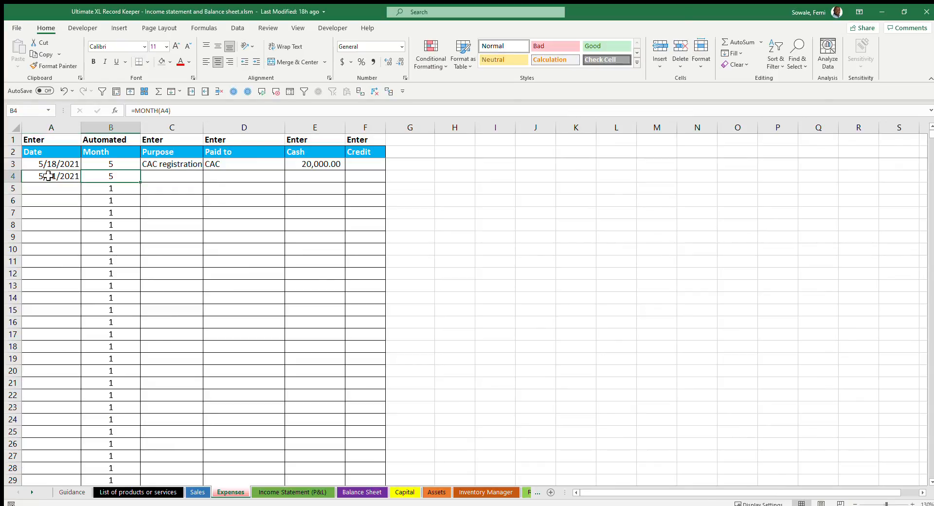
text(Sala)
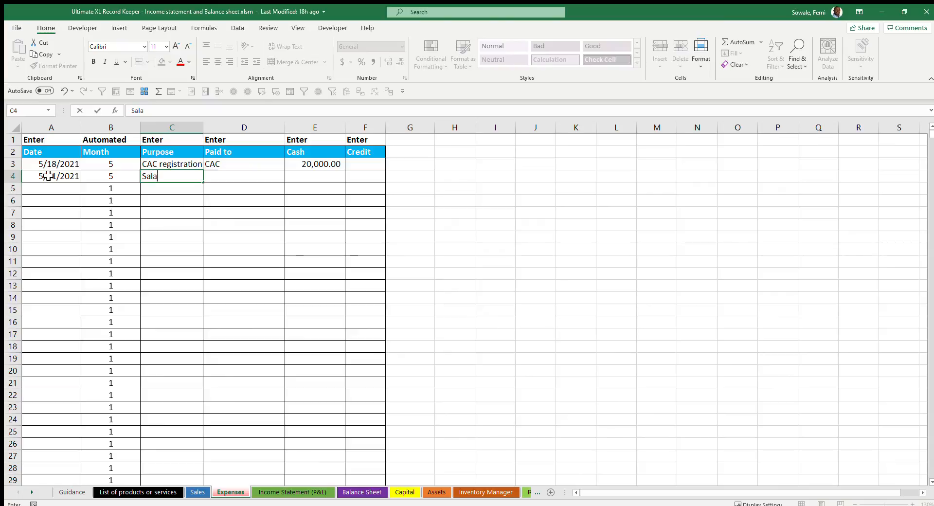
text(ry)
key(Tab)
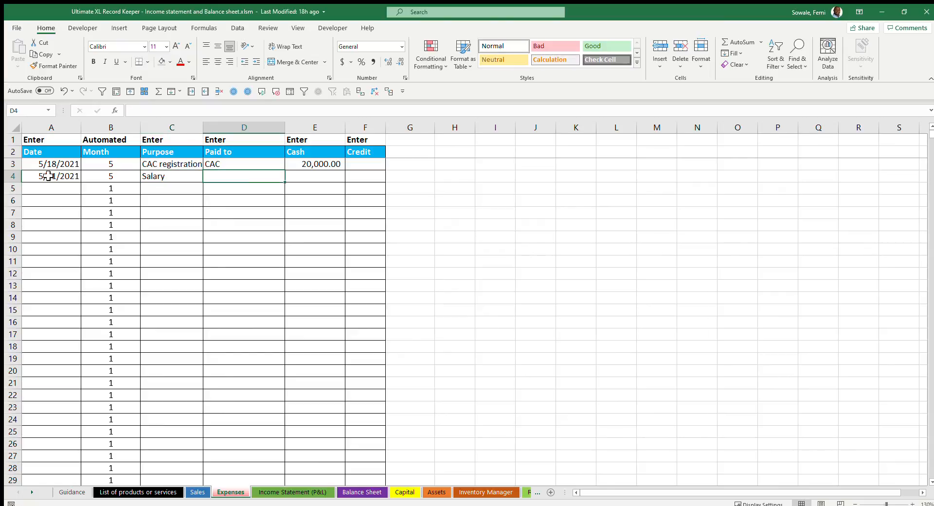
text(Femi)
key(Tab)
text(100000)
key(Return)
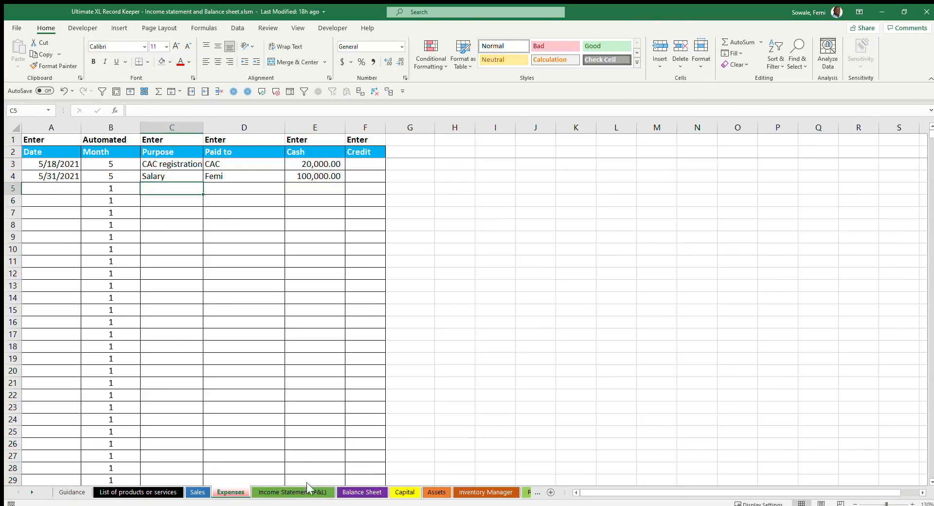
Inspect May's Other Expenses formula in F15 on the Income Statement (P&L).
click(325, 490)
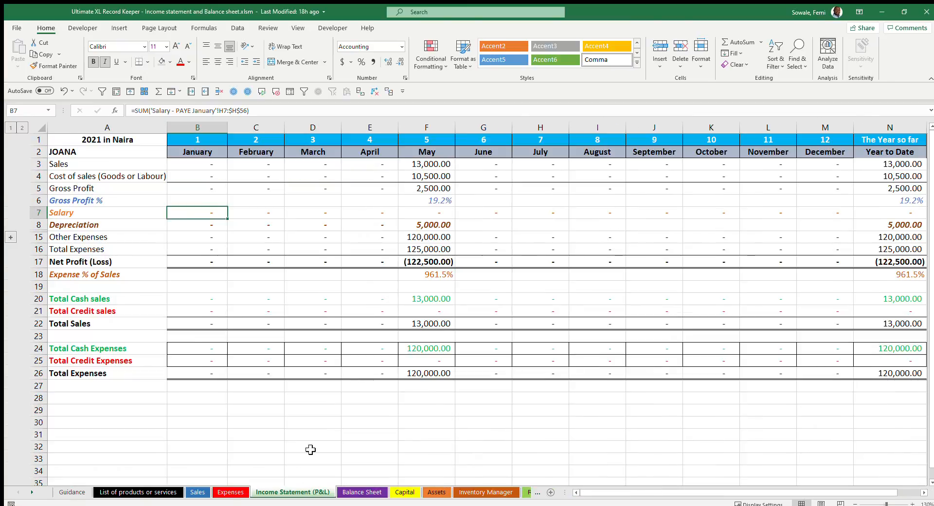
click(444, 238)
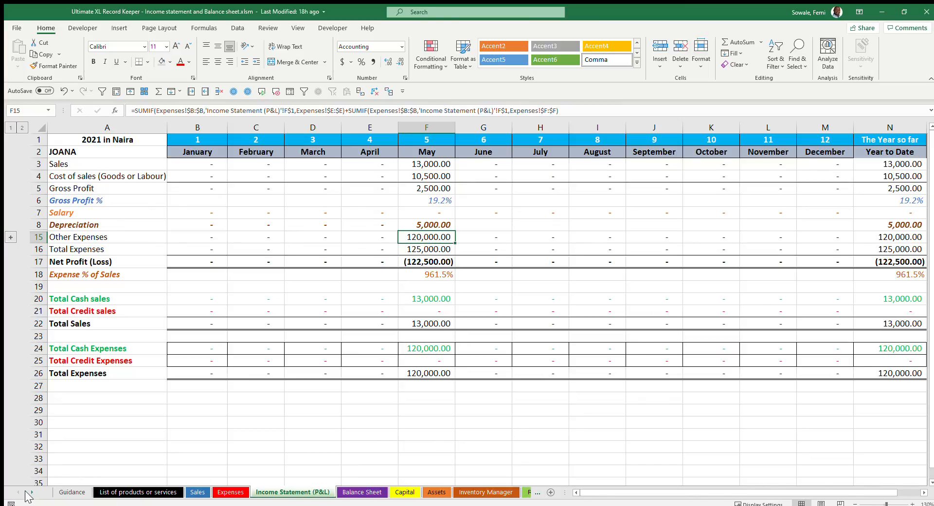
click(404, 493)
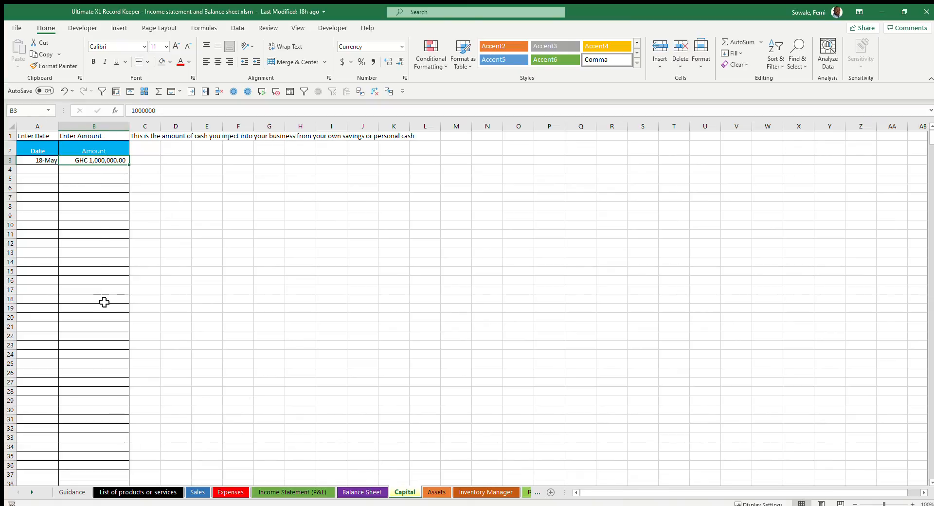
Record a 21-May capital injection of 500000 in row 4 of the Capital sheet.
click(89, 170)
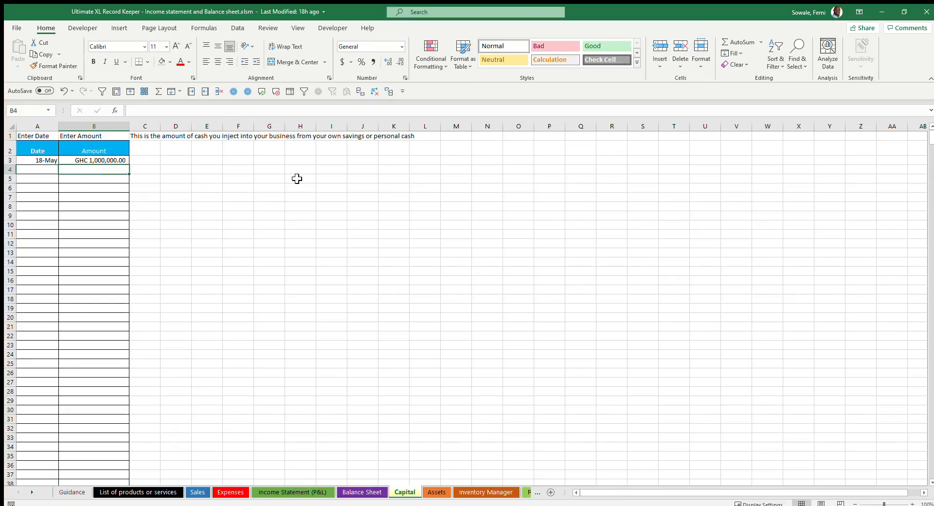
text(500)
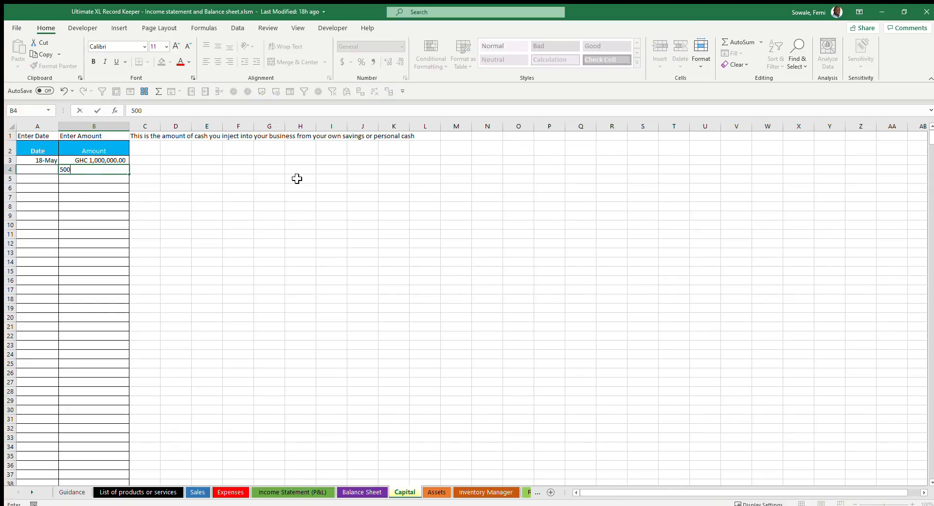
text(000)
key(Return)
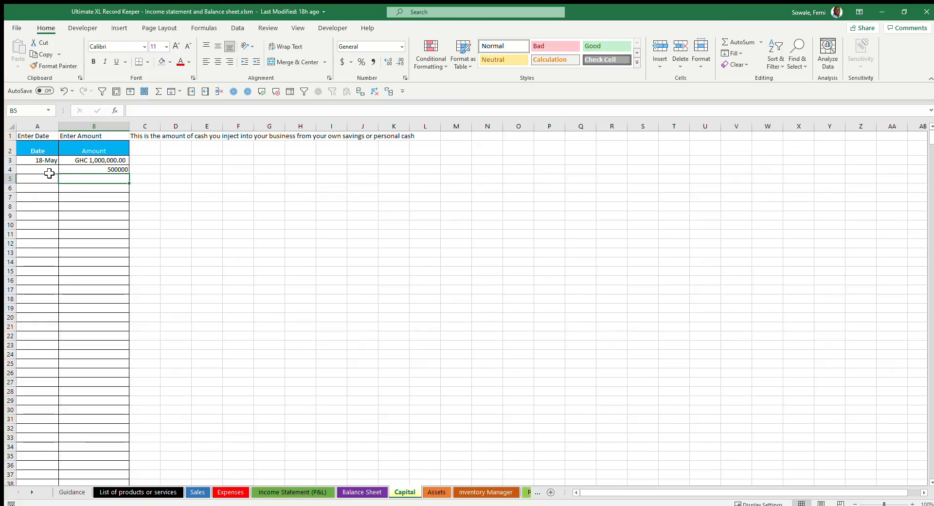
click(30, 170)
text(21-May)
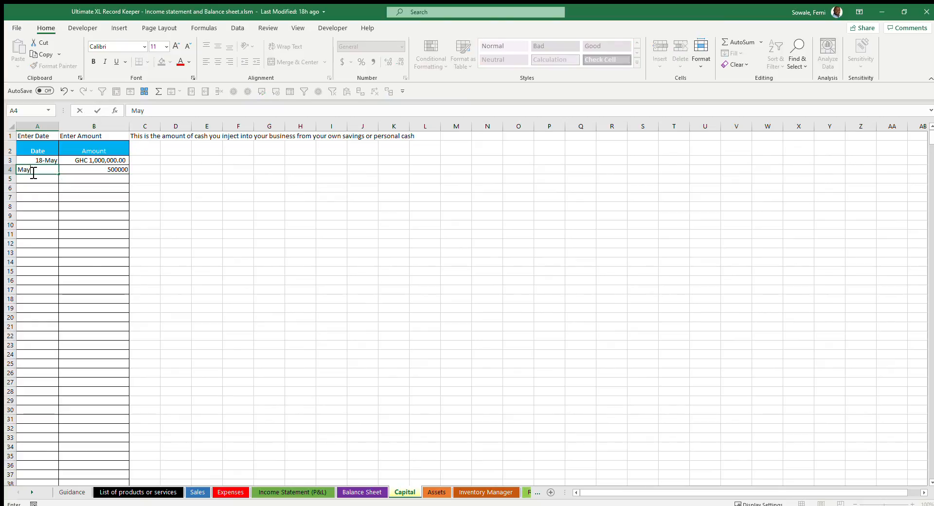
key(Return)
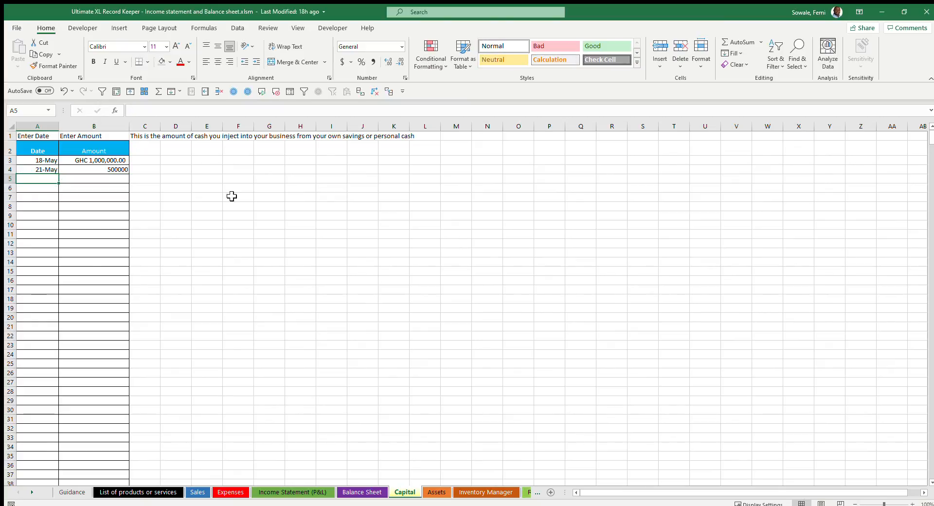
Check the Balance Sheet's Cash/Bank and Capital formulas, with capital now totalling 1,500,000.
click(361, 492)
click(279, 241)
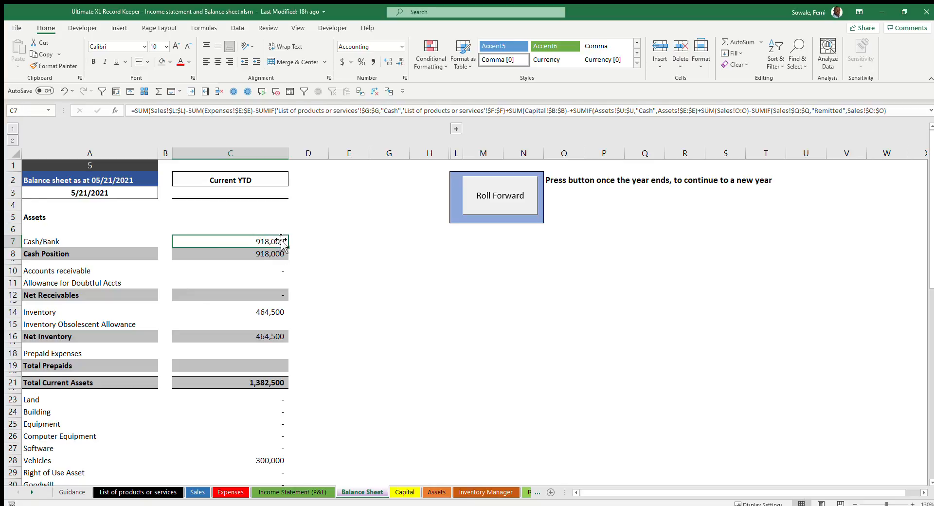
scroll(321, 307, down, 18)
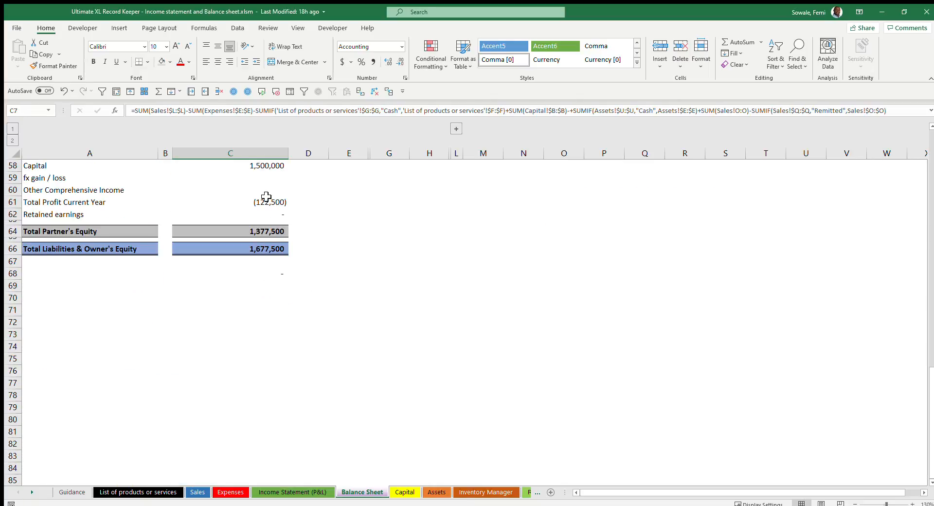
scroll(267, 196, up, 2)
click(267, 224)
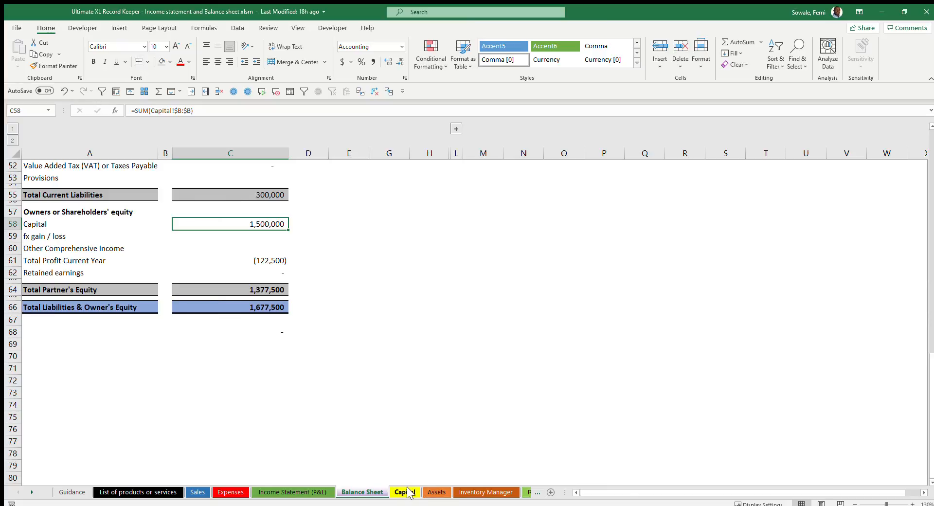
click(31, 492)
click(32, 492)
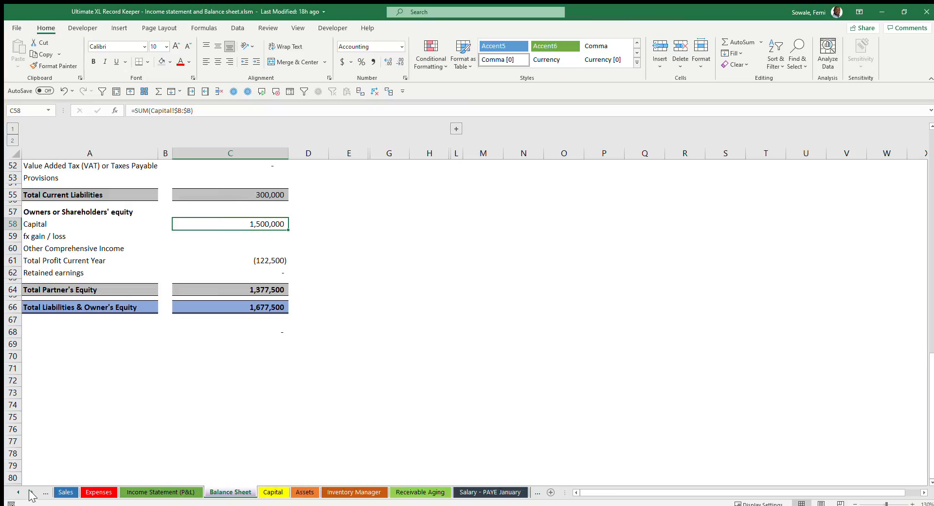
click(15, 492)
click(14, 492)
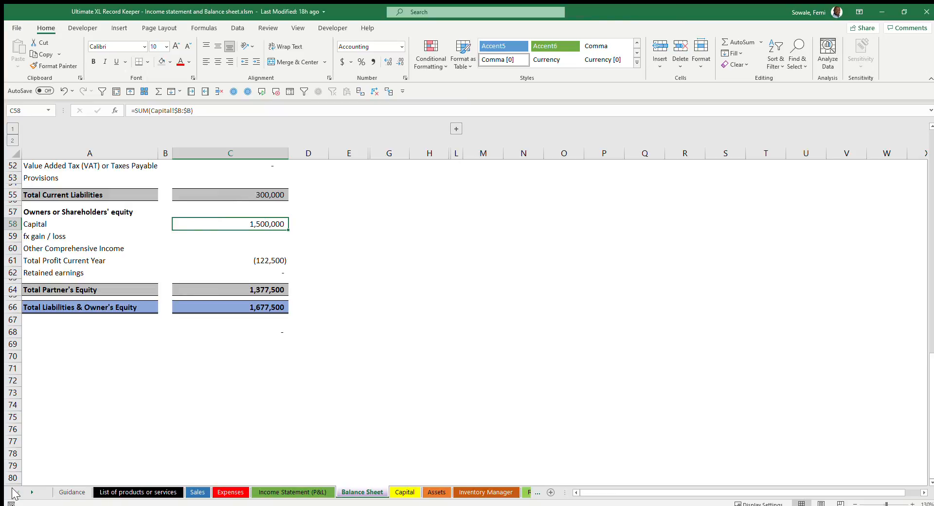
click(72, 492)
Test the Guidance sheet's Receivable Aging and Income statement (P&L) hyperlinks.
scroll(291, 321, down, 4)
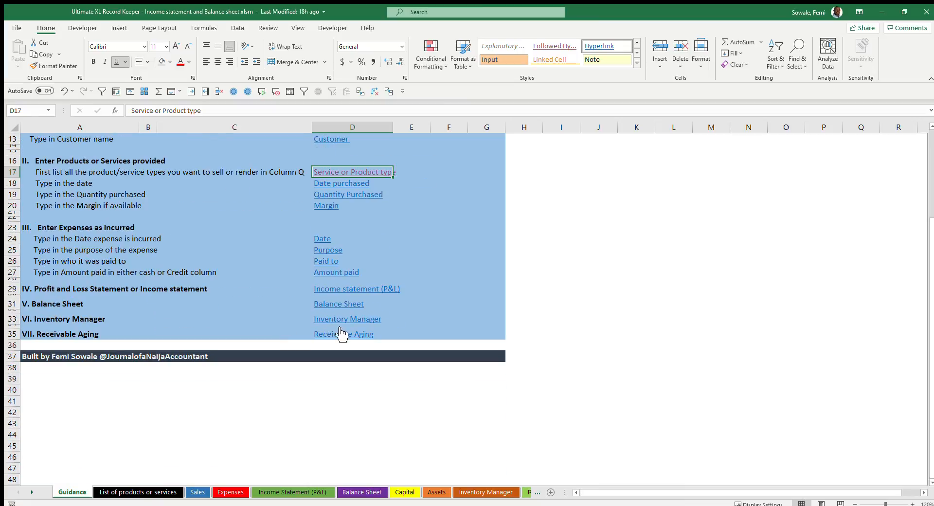
scroll(351, 344, up, 4)
click(346, 417)
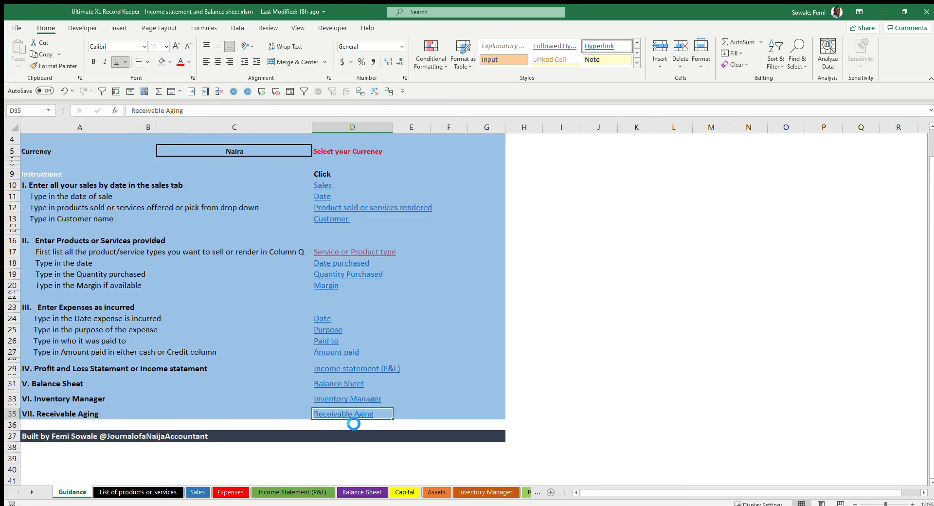
click(18, 492)
click(18, 492)
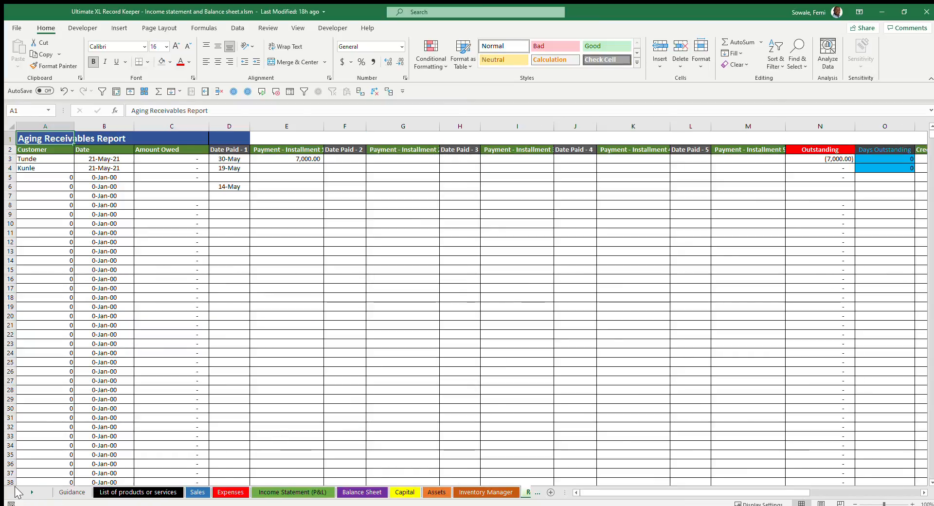
click(72, 492)
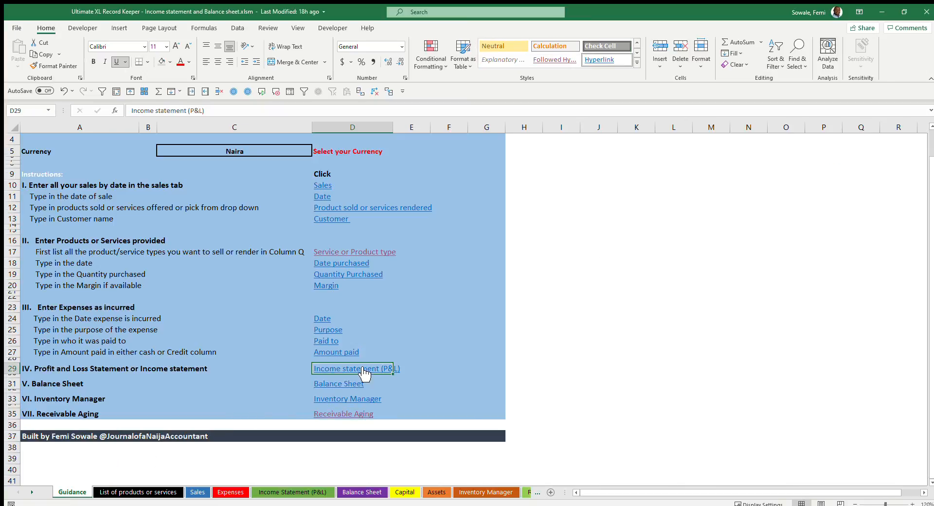
click(351, 371)
click(72, 491)
Test the Balance Sheet and Inventory Manager links, then return to the Income Statement (P&L) sheet.
click(350, 384)
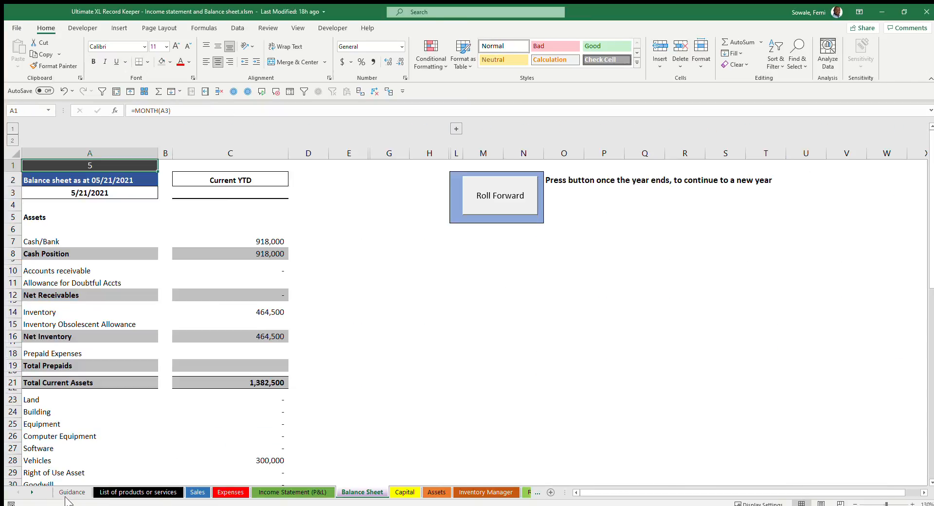
click(72, 492)
click(327, 400)
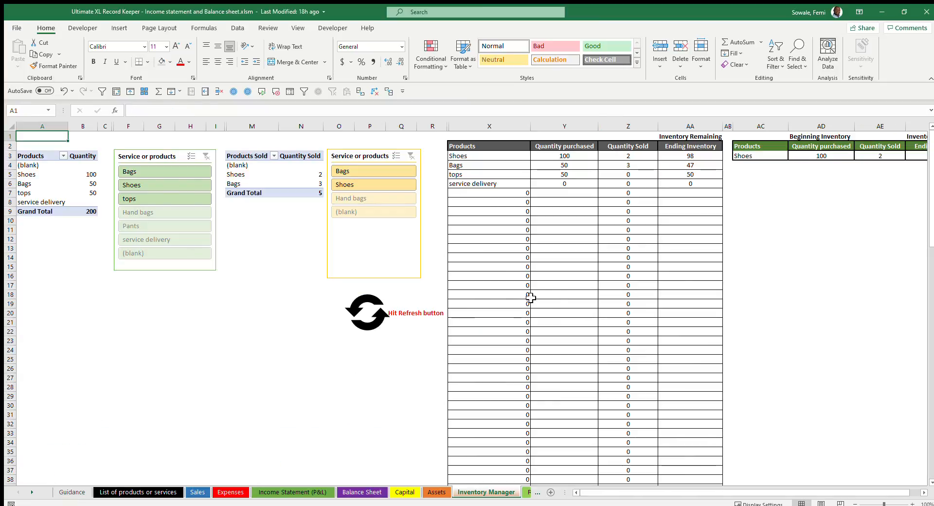
click(314, 493)
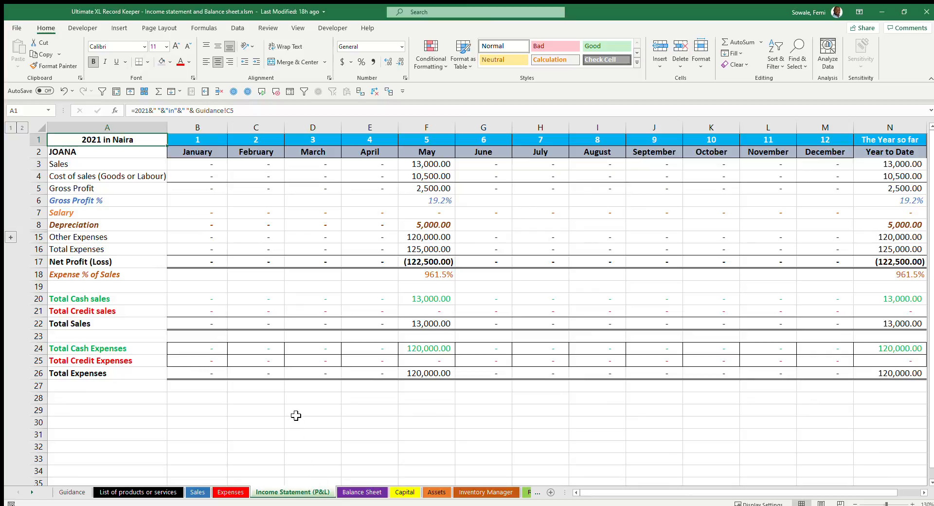